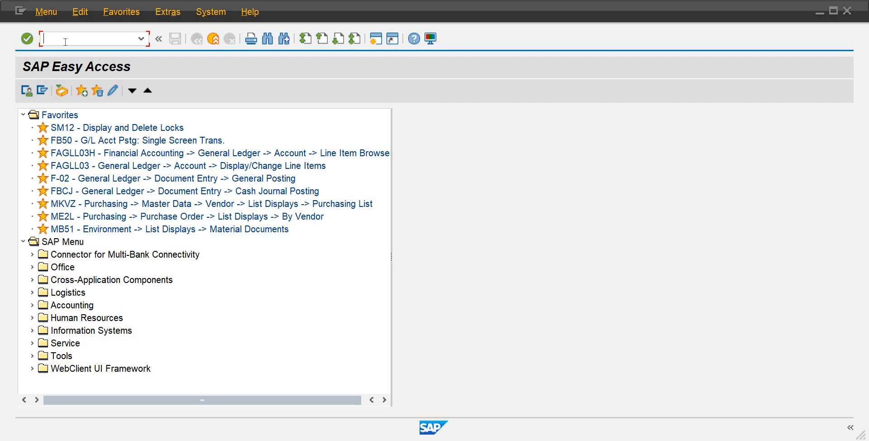
Run transaction ME2L for purchasing organization POCB and plant PLCB with the scope of list set to BEST.
type("mel")
key("BackSpace")
type("2l")
key("Return")
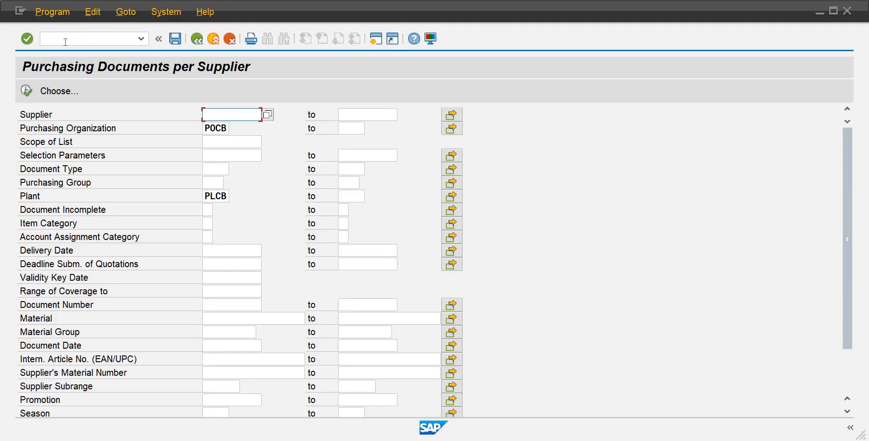
left_click(213, 144)
type("best")
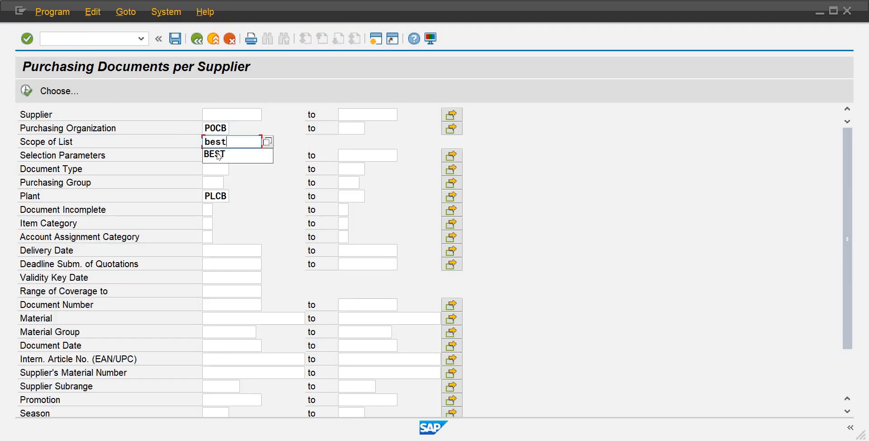
key("Return")
left_click(26, 91)
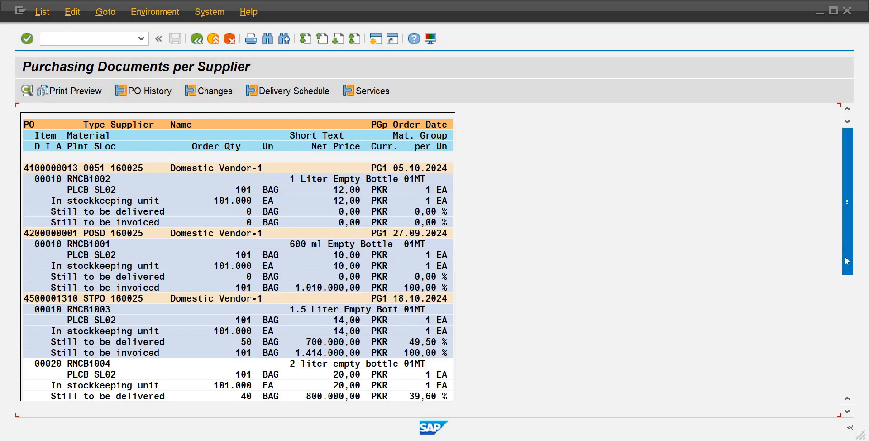
Review the listed purchase orders and their quantities still to be delivered and invoiced.
scroll(846, 261, "down", 1)
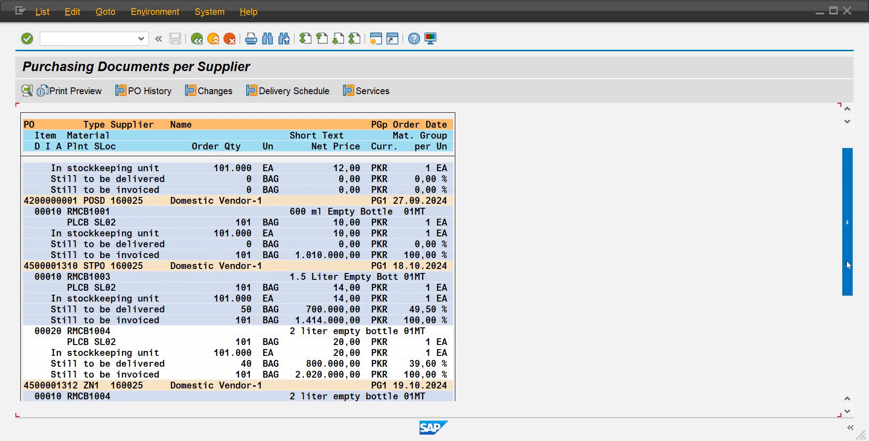
left_click_drag(846, 261, 845, 277)
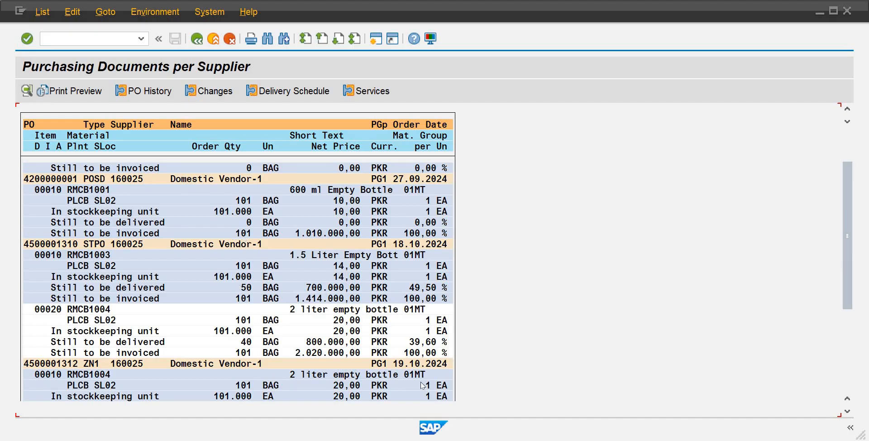
left_click_drag(845, 246, 843, 208)
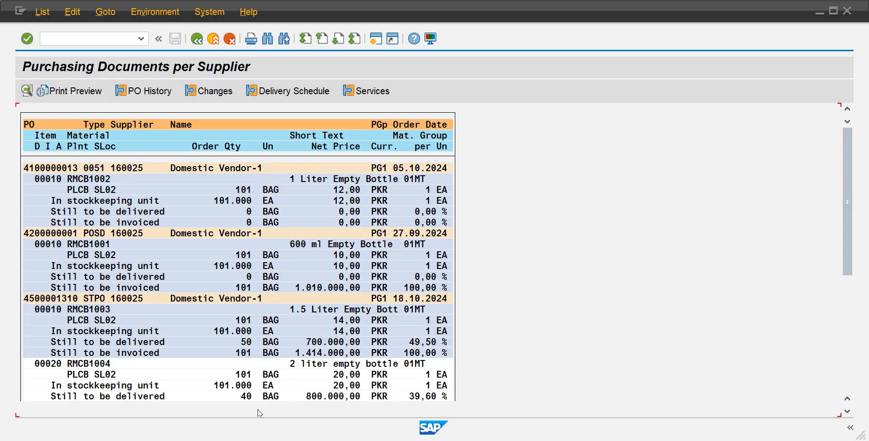
left_click(848, 336)
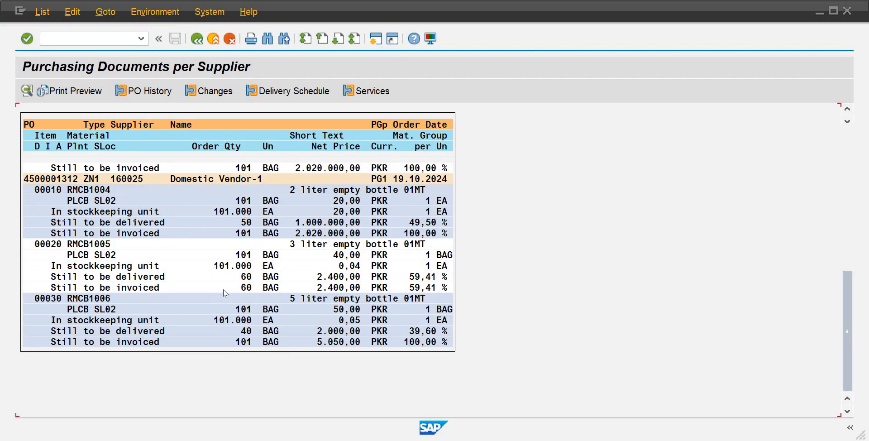
Start the MIRO Enter Invoice transaction in a new session for company code CB01.
left_click(374, 41)
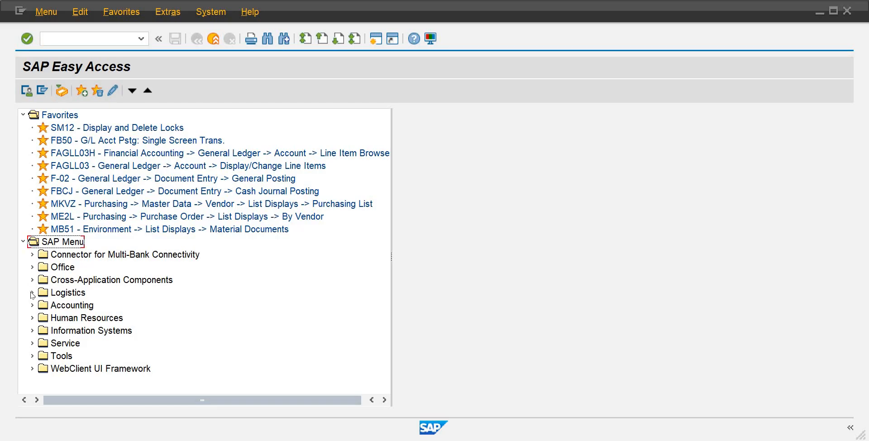
left_click(32, 293)
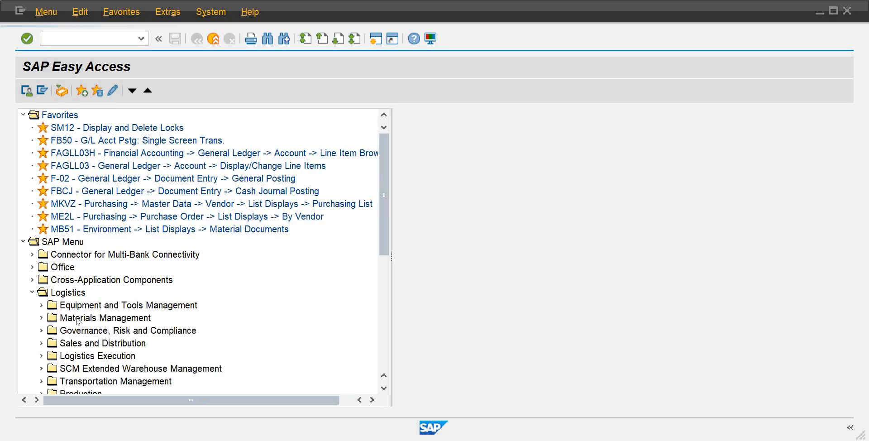
left_click(41, 318)
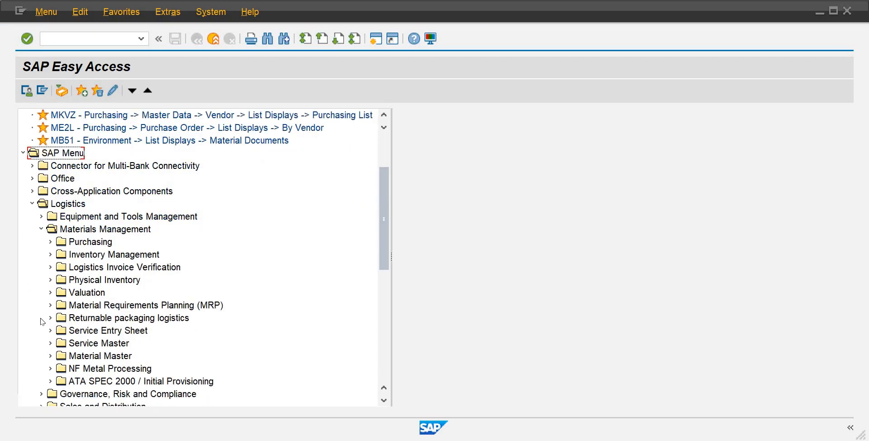
left_click(50, 267)
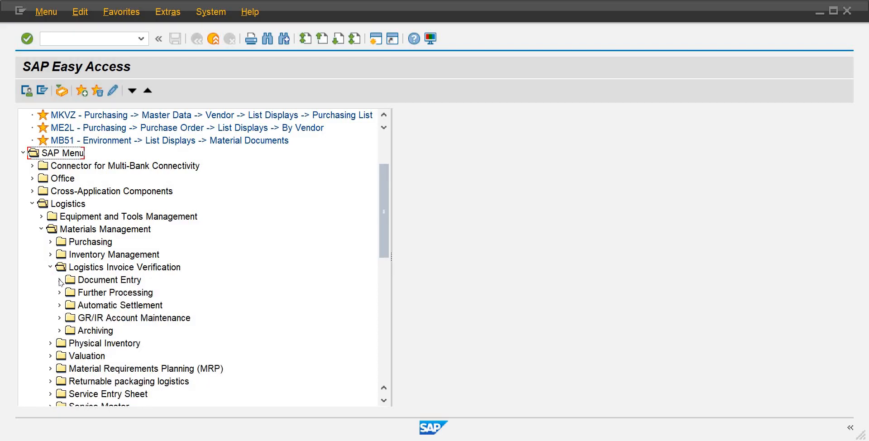
left_click(60, 280)
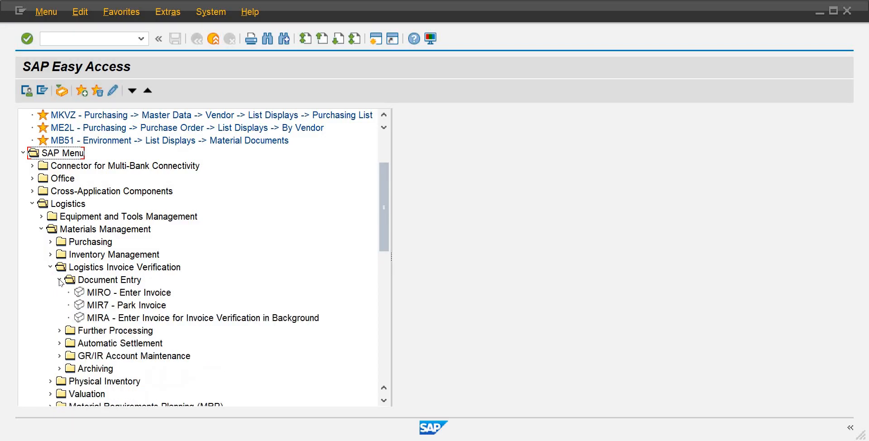
left_click(84, 269)
left_click(83, 281)
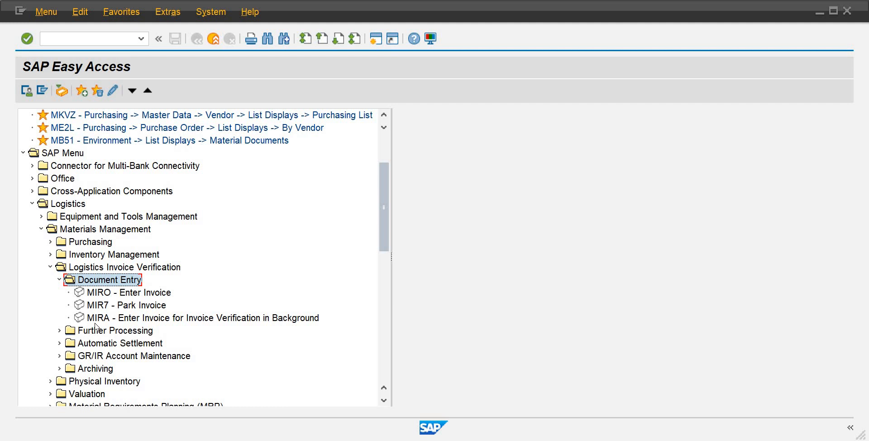
double_click(116, 292)
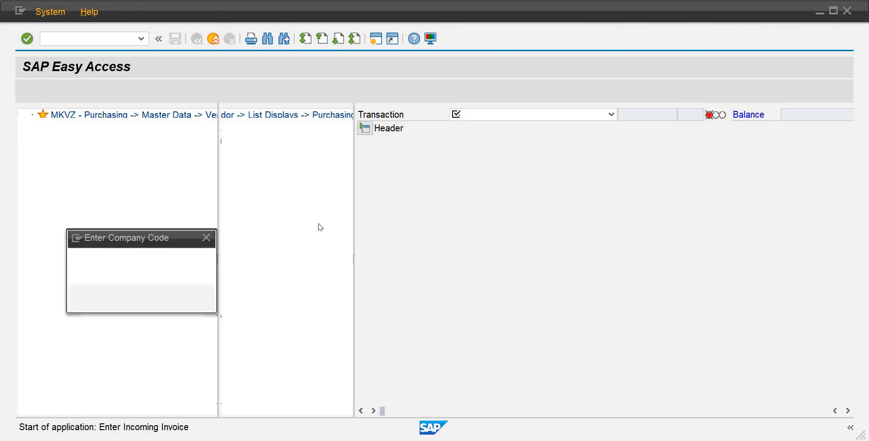
type("cb01")
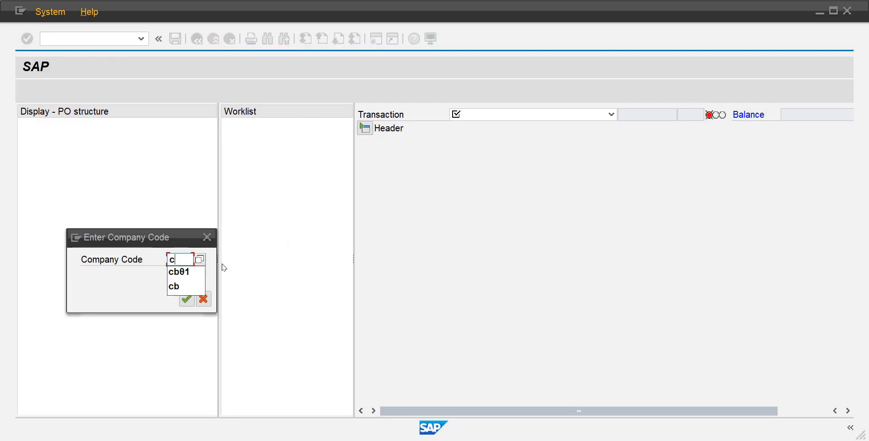
key("Return")
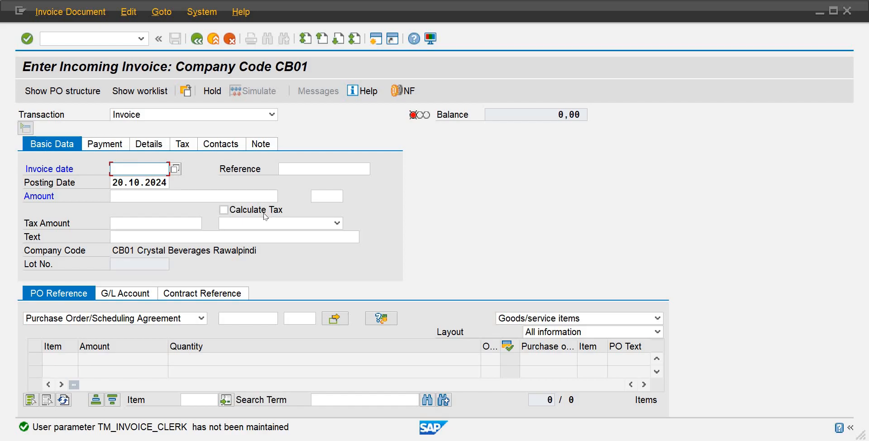
Set the invoice reference to 10012 and the invoice date to 20.10.2024.
left_click(309, 171)
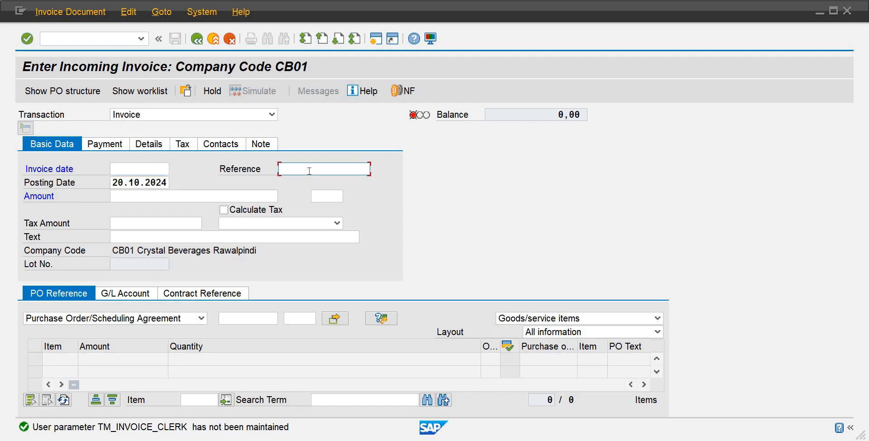
type("10012")
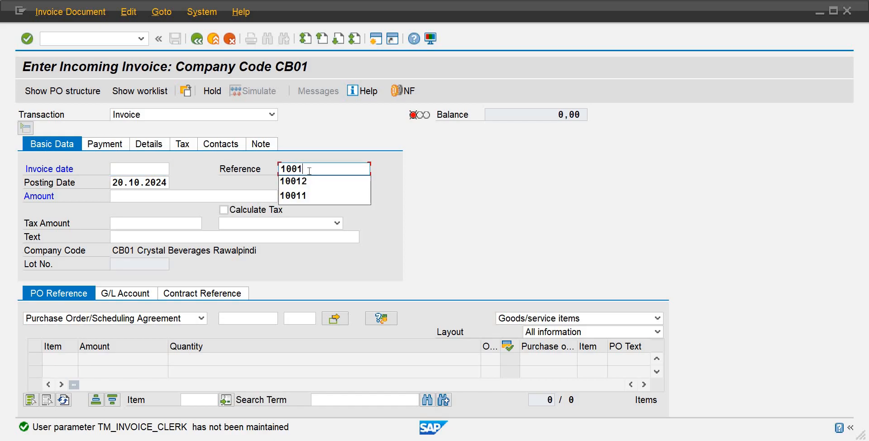
left_click(128, 172)
type("20")
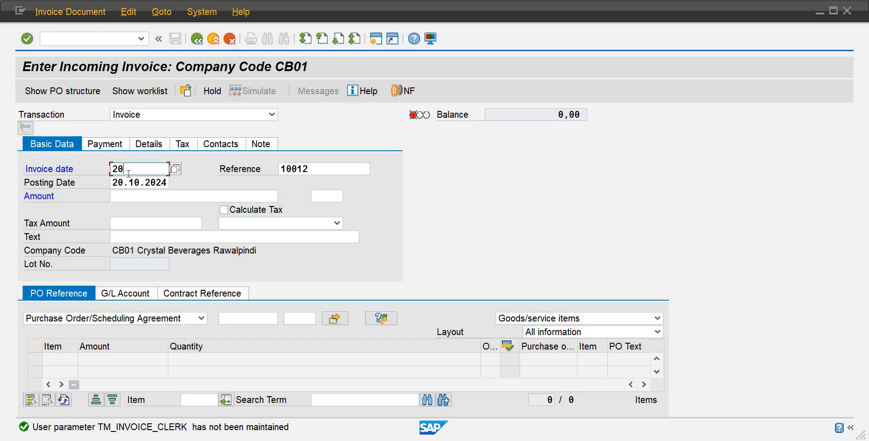
type("102024")
key("Tab")
key("Tab")
key("Tab")
key("Tab")
key("Tab")
key("Tab")
key("Tab")
key("Tab")
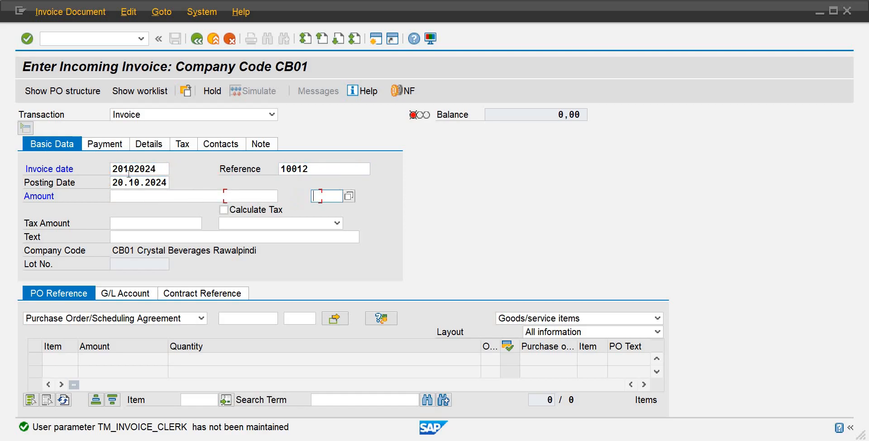
key("Tab")
key("Tab")
key("Tab")
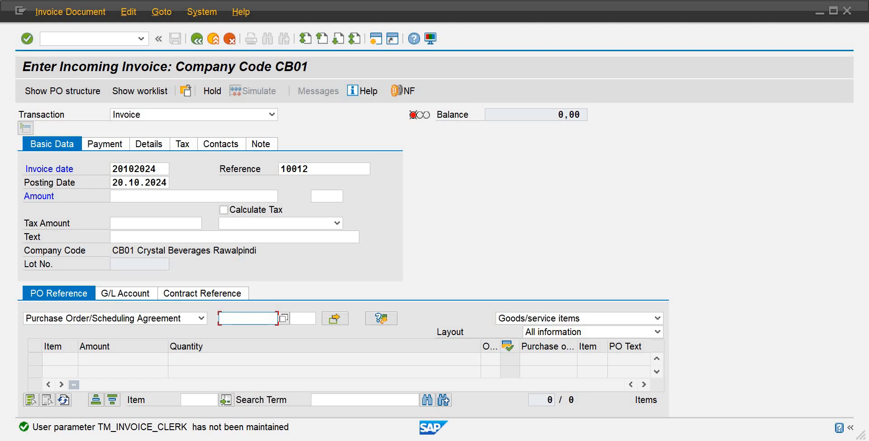
Switch to the Purchasing Documents per Supplier report and examine the items of the ZN1 purchase order dated 19.10.2024.
mouse_move(539, 436)
left_click(555, 409)
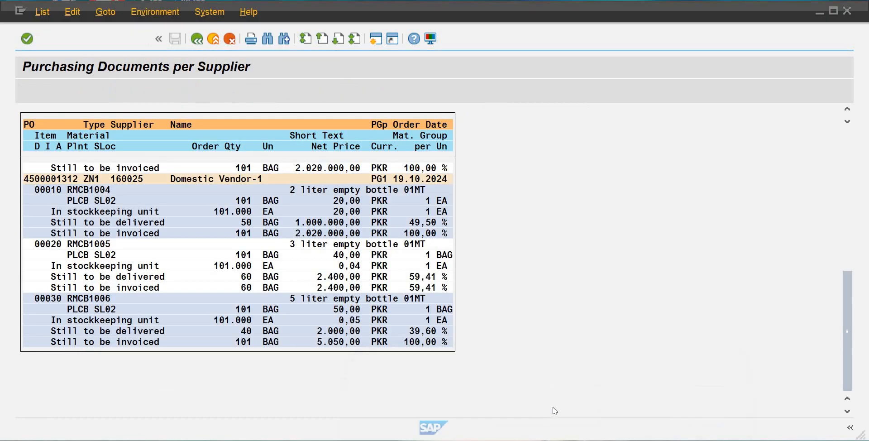
left_click(850, 330)
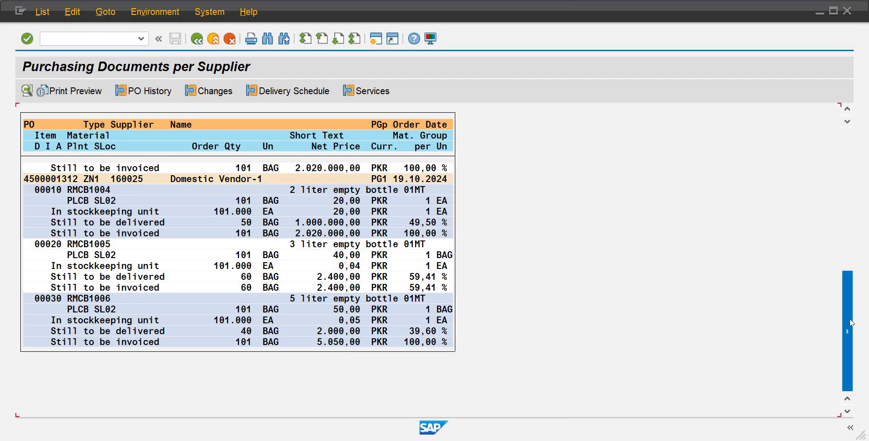
left_click_drag(851, 308, 850, 295)
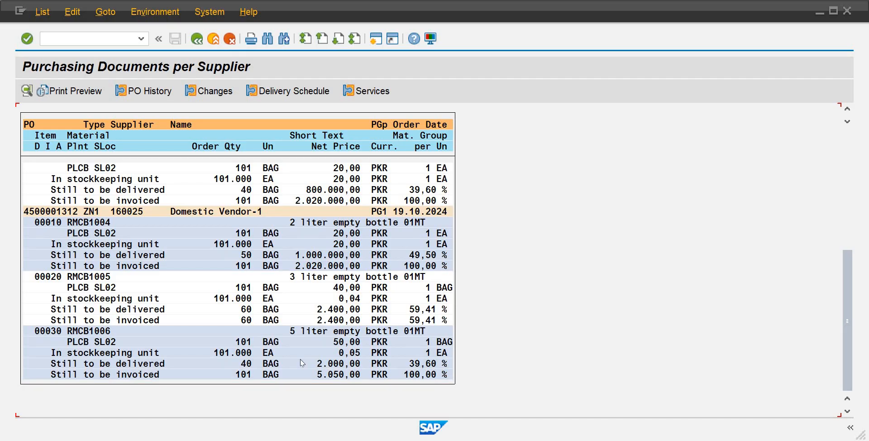
mouse_move(555, 438)
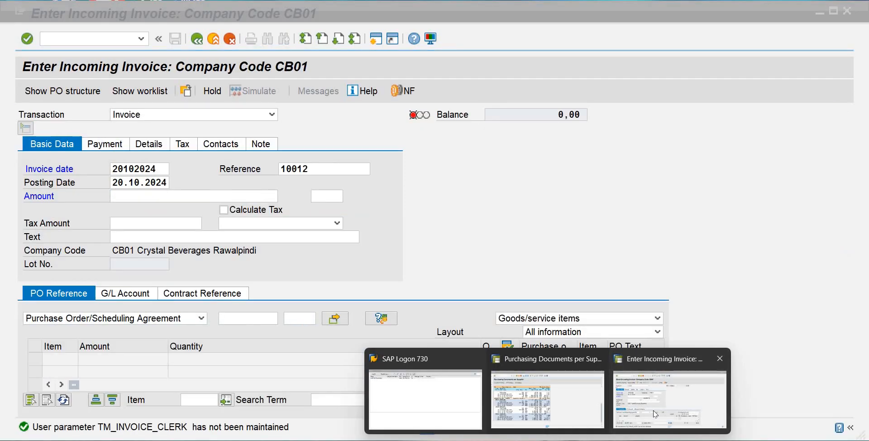
In the incoming invoice, enter the number of the ZN1 purchase order dated 19.10.2024 as reference, with item 30.
left_click(665, 399)
left_click(270, 320)
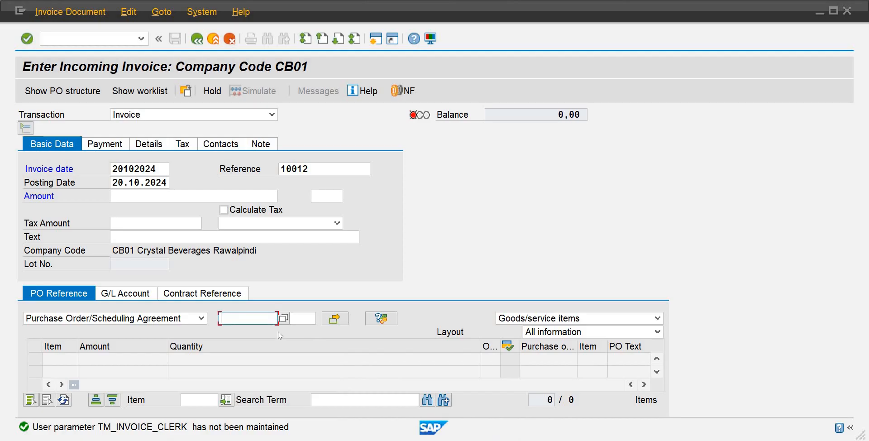
type("45")
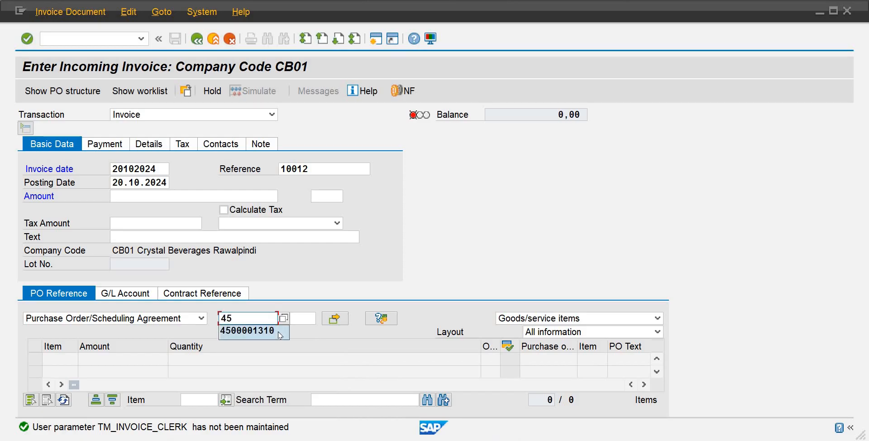
type("0000")
left_click(253, 330)
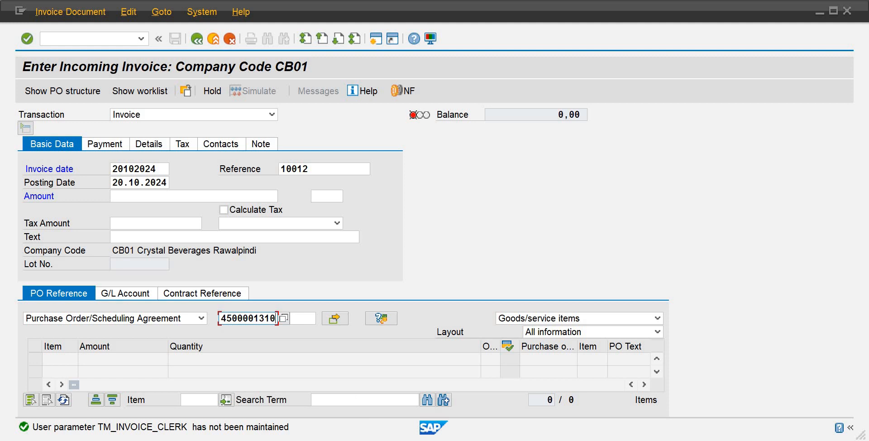
mouse_move(542, 412)
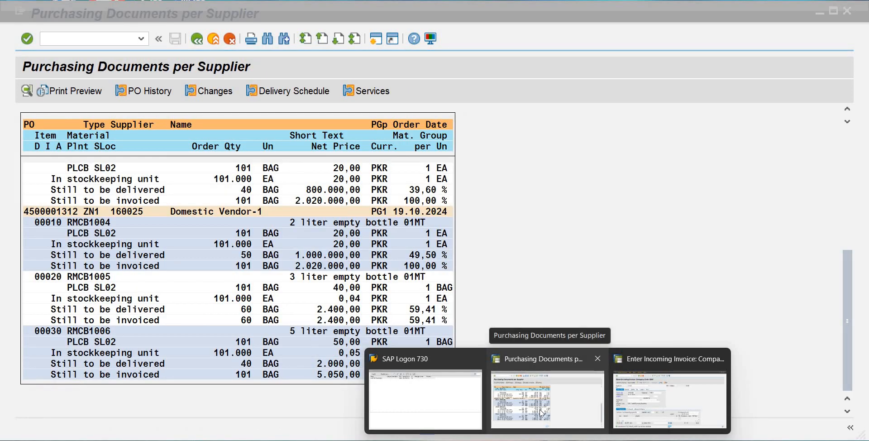
left_click(542, 412)
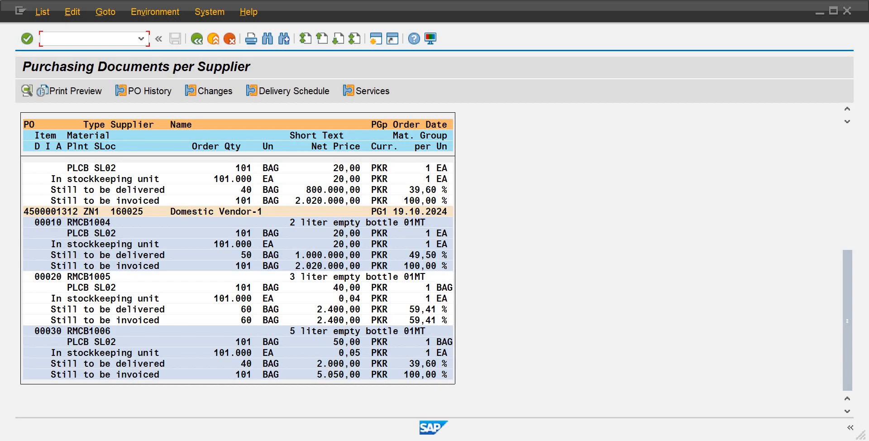
left_click(667, 398)
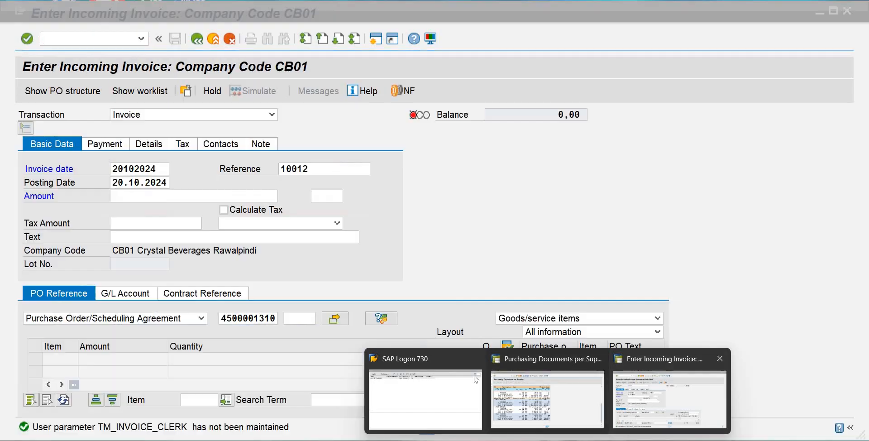
key("BackSpace")
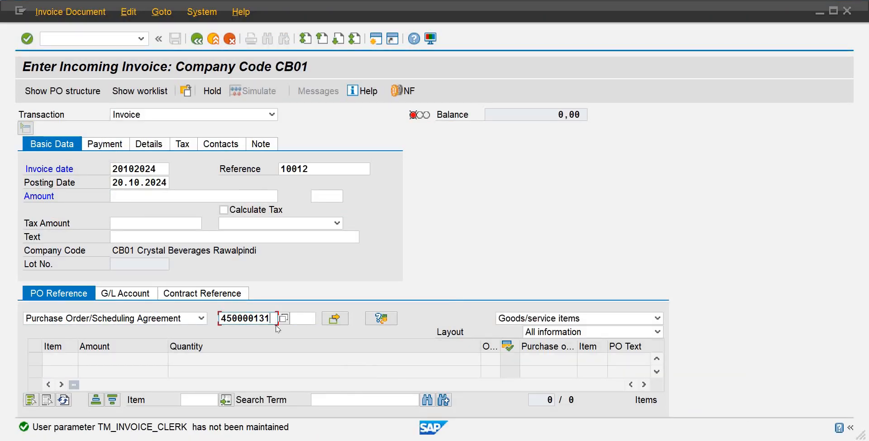
type("2")
left_click(299, 319)
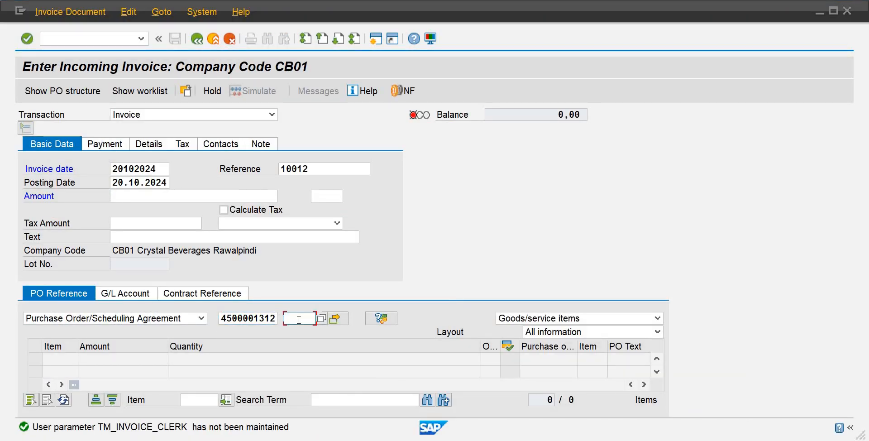
type("30")
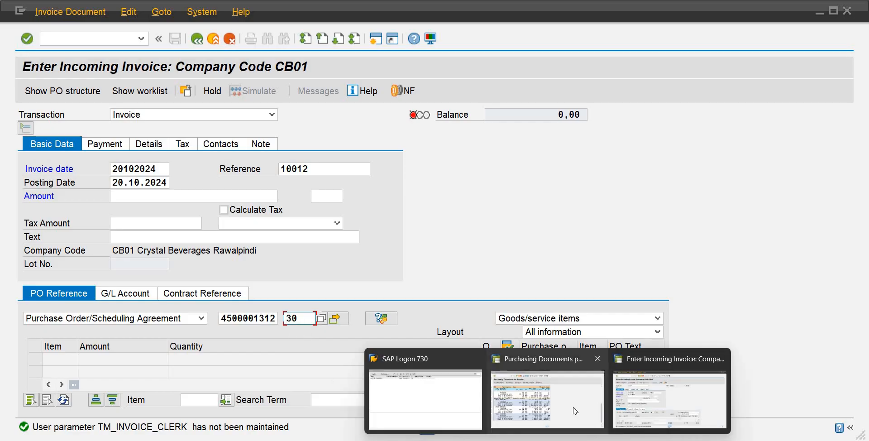
Recheck the ZN1 order in the Purchasing Documents per Supplier report and load its item 30 into the incoming invoice.
left_click(546, 389)
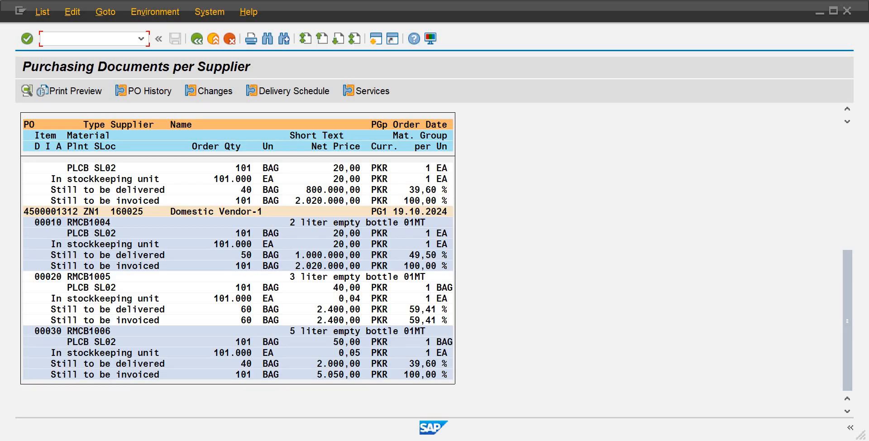
mouse_move(569, 438)
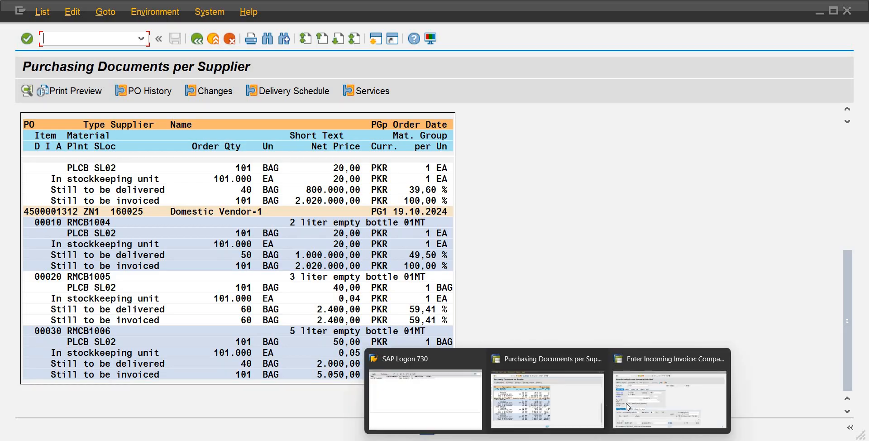
left_click(628, 403)
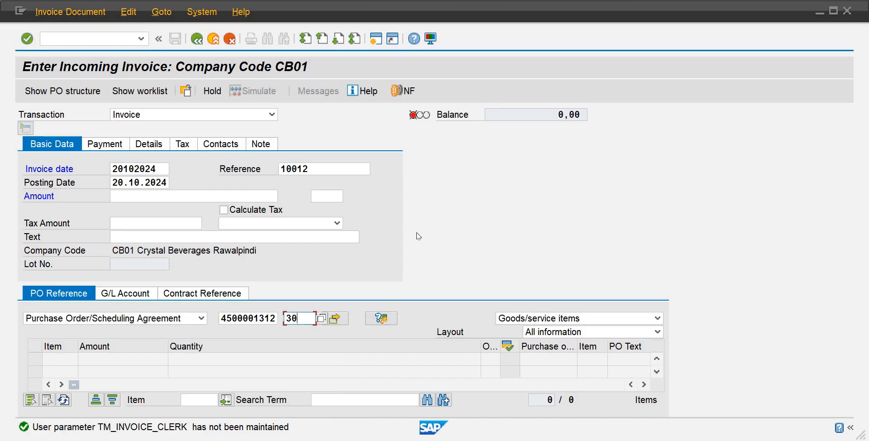
key("Return")
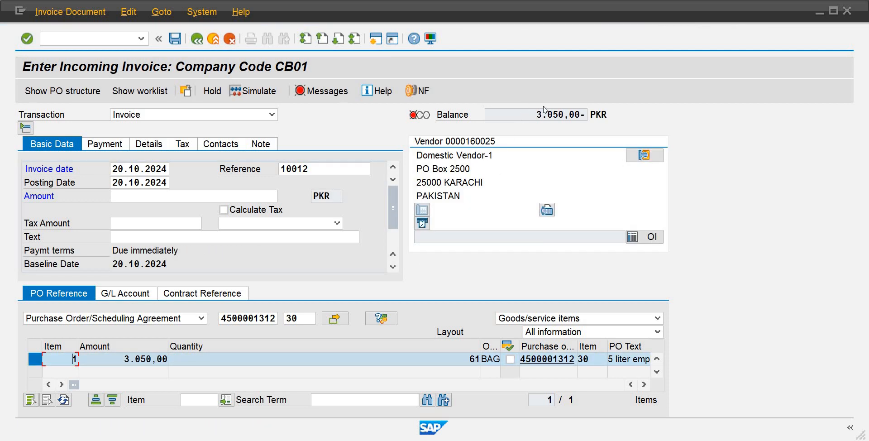
Compare the loaded invoice item with item 30's ordered and still-to-be-delivered quantities in the Purchasing Documents per Supplier report.
mouse_move(547, 438)
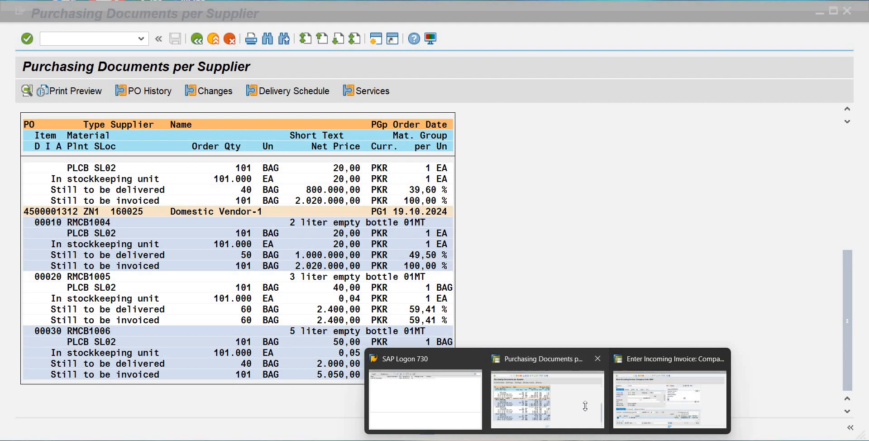
left_click(585, 406)
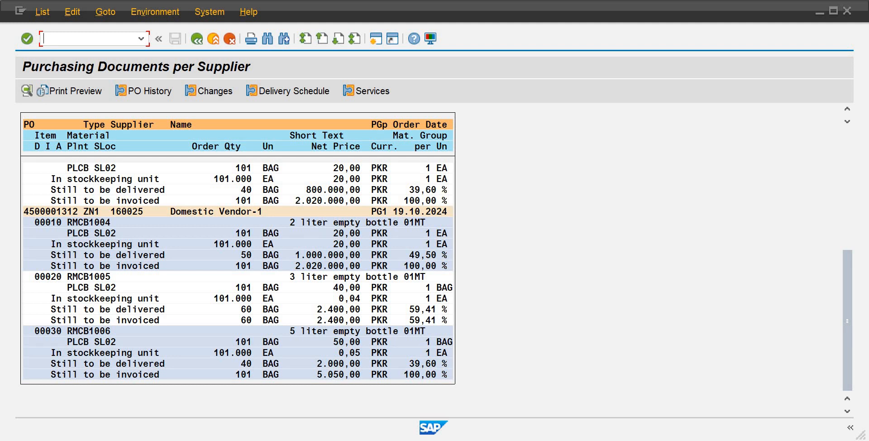
left_click(669, 369)
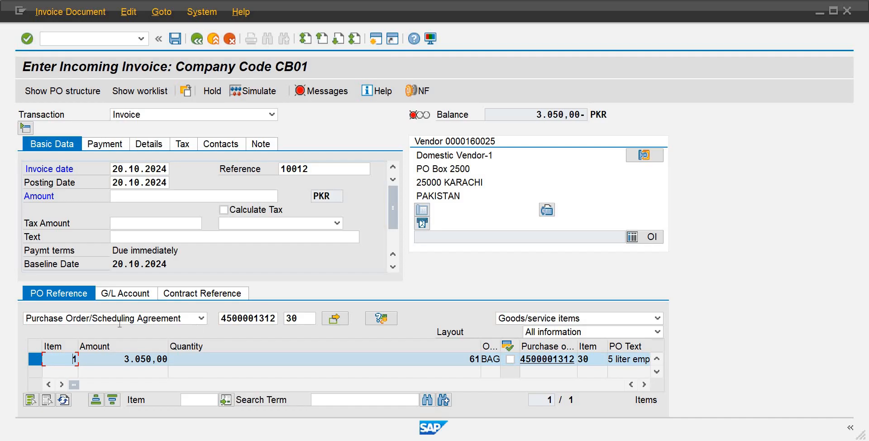
Set the invoice amount to 3050 and assign tax code IC (Input Tax Cb01) to the invoice item.
left_click(163, 200)
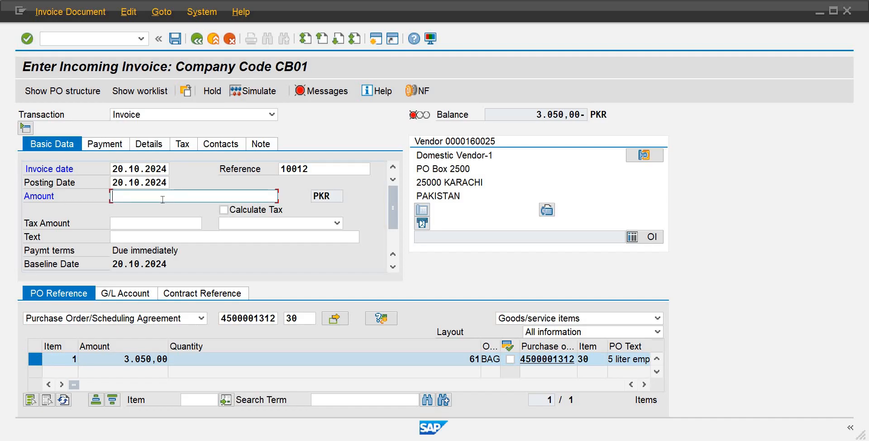
type("3050")
key("Tab")
key("Tab")
key("Tab")
key("Tab")
key("Tab")
key("Tab")
key("Tab")
key("Tab")
key("Tab")
key("Tab")
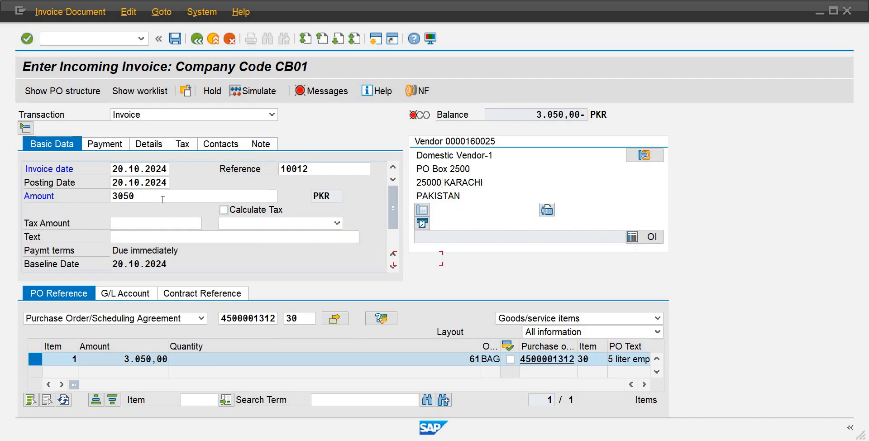
key("Tab")
key("Tab")
key("Tab")
key("Tab")
key("Tab")
key("Tab")
key("Tab")
key("Tab")
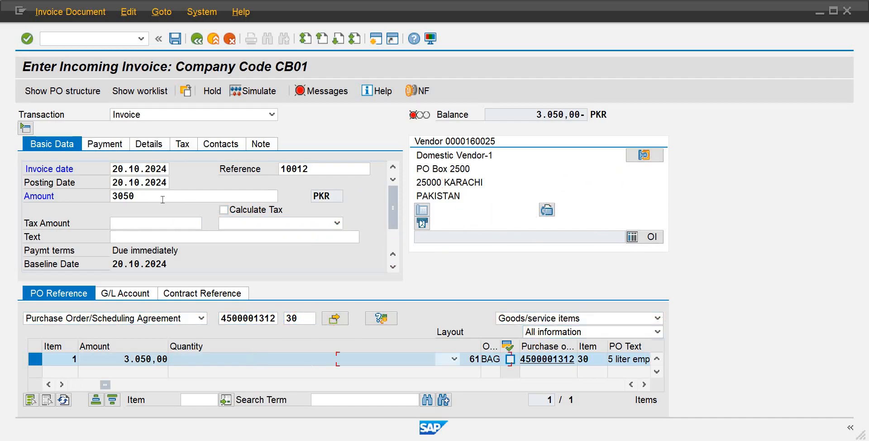
key("Tab")
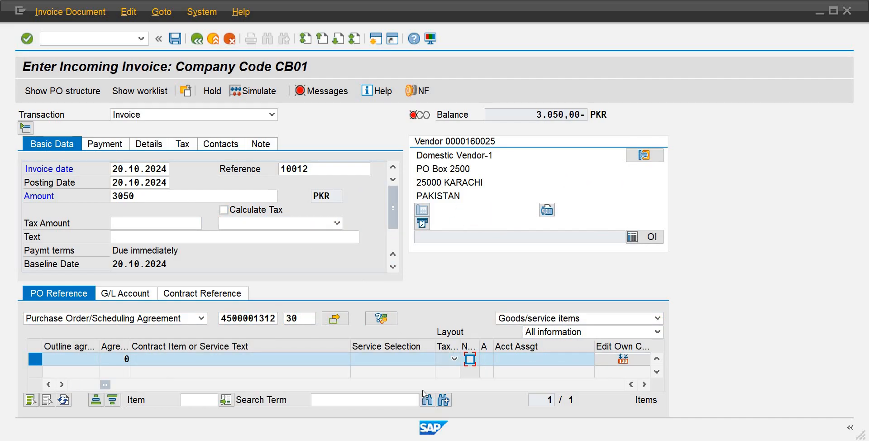
left_click(455, 358)
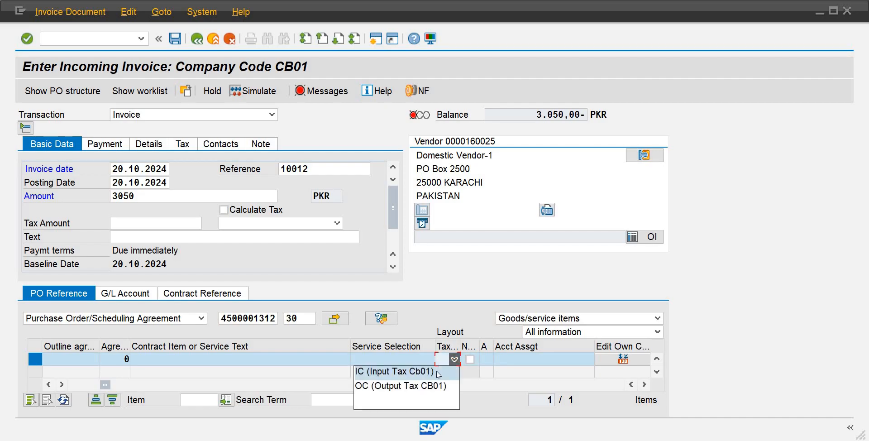
left_click(438, 372)
key("Return")
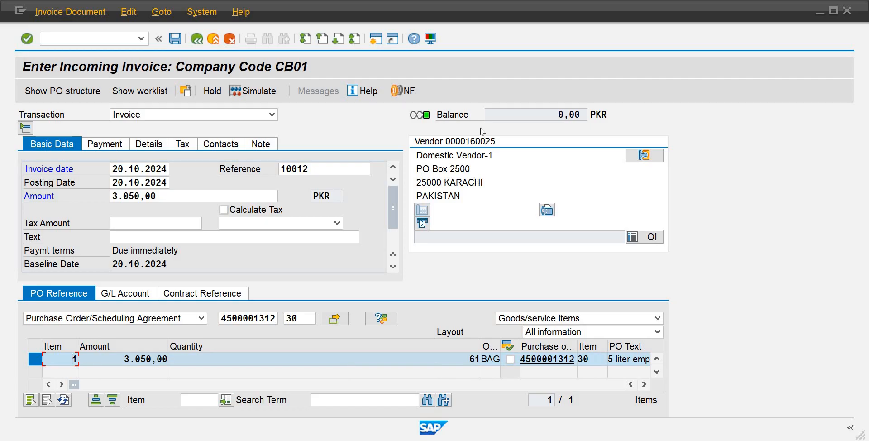
Check the invoice's posting status, post it and return to SAP Easy Access.
mouse_move(427, 123)
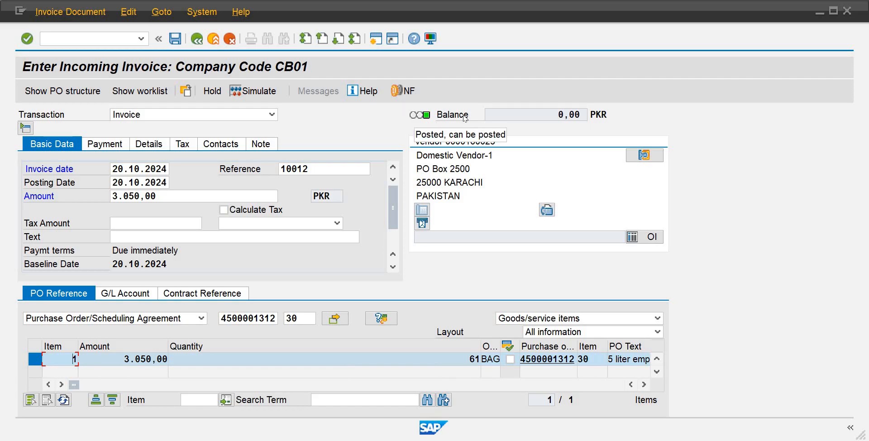
left_click(174, 40)
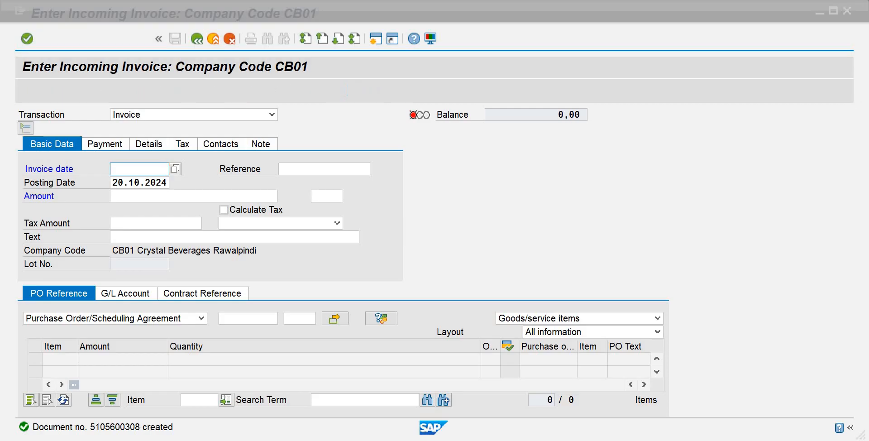
left_click(200, 41)
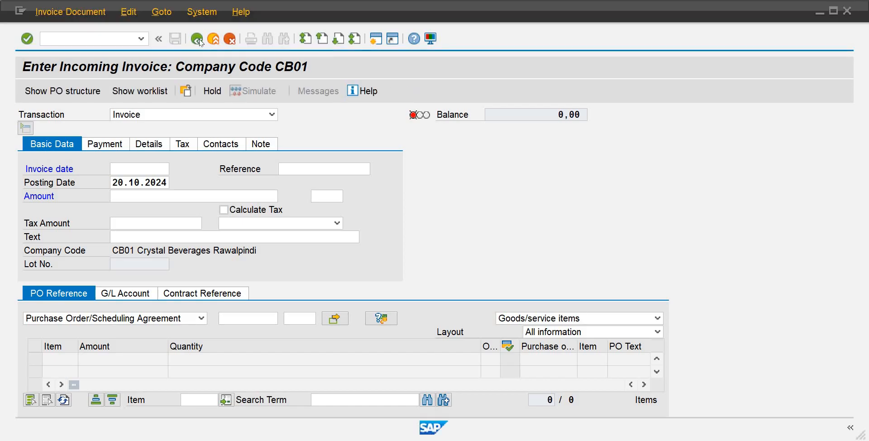
left_click(199, 41)
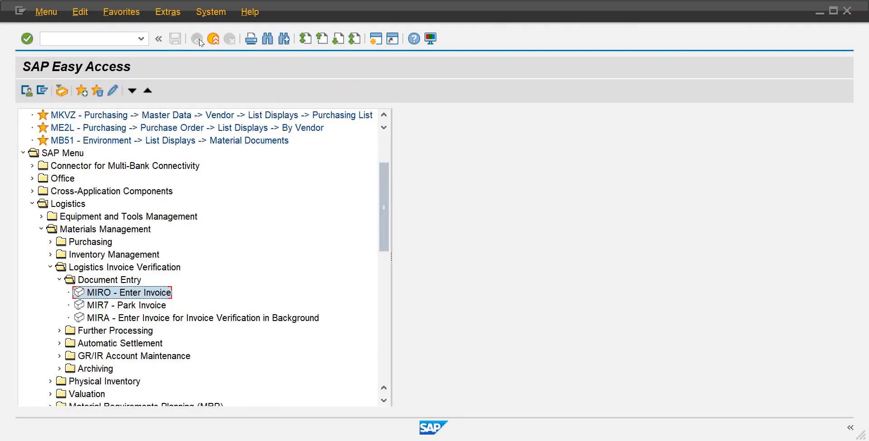
Add the MIR4 Display Invoice Document transaction under Further Processing to the favorites.
left_click(58, 332)
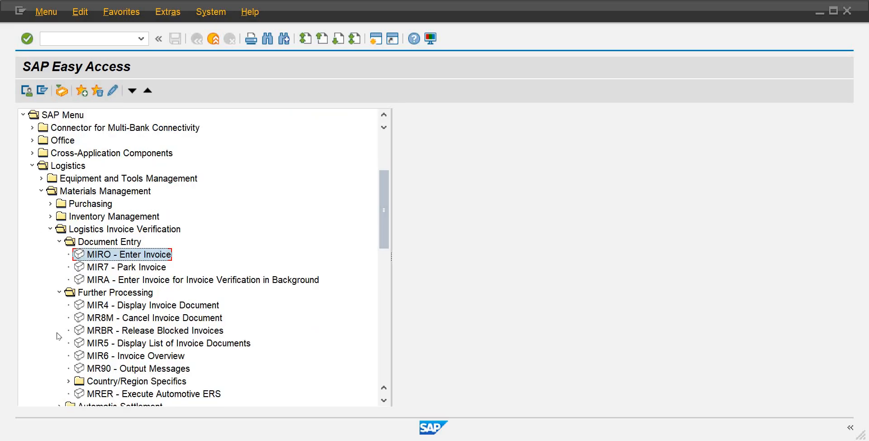
right_click(115, 307)
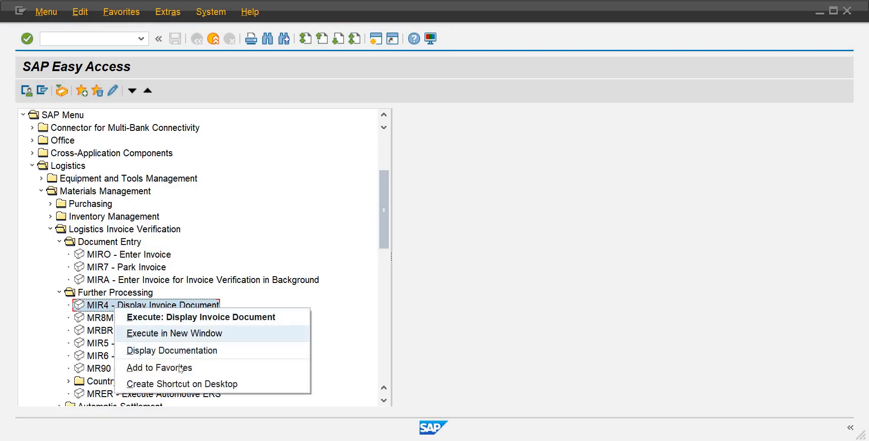
left_click(181, 368)
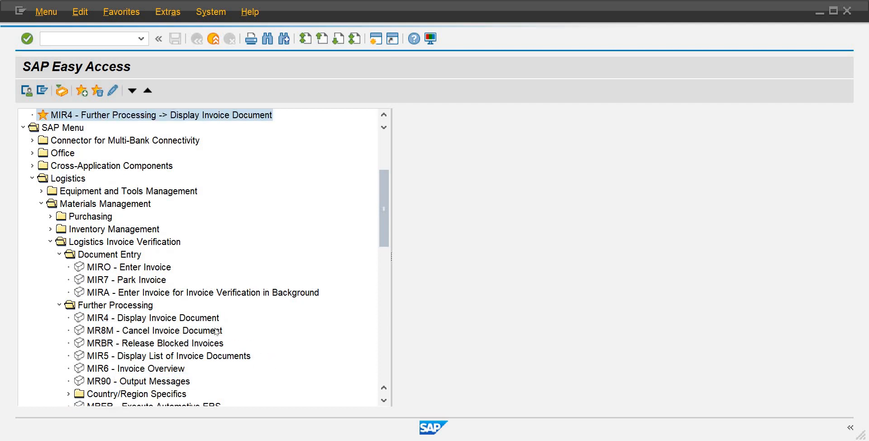
Display the posted invoice with MIR4 for fiscal year 2024 and open its follow-on accounting document.
double_click(176, 318)
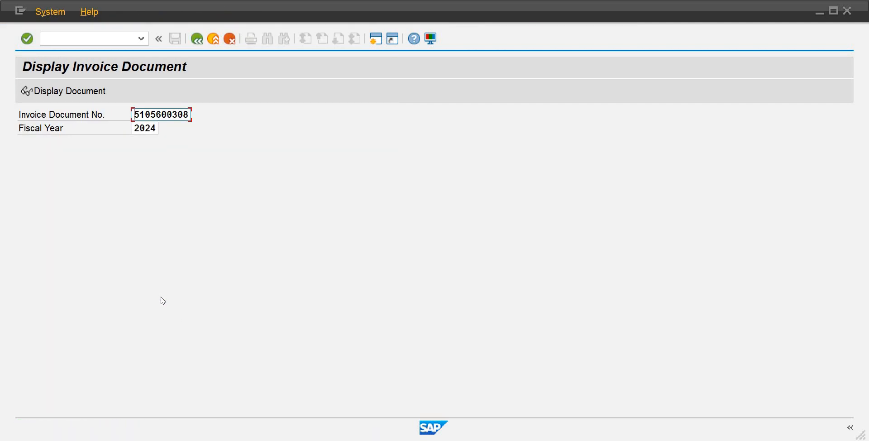
key("Return")
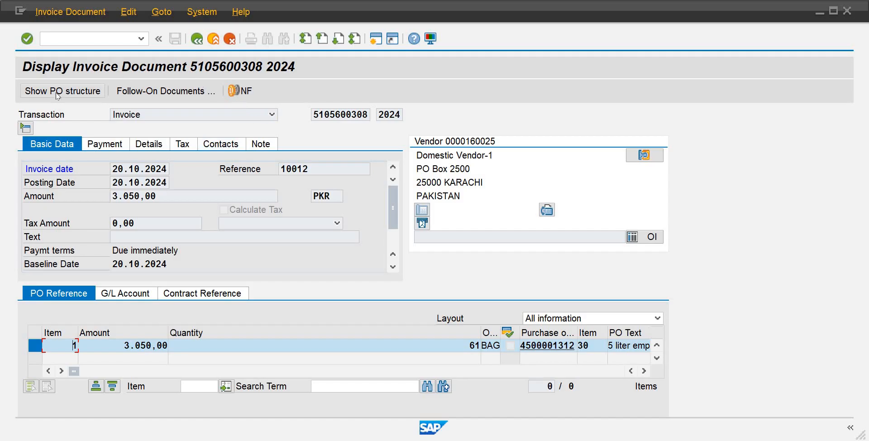
left_click(156, 94)
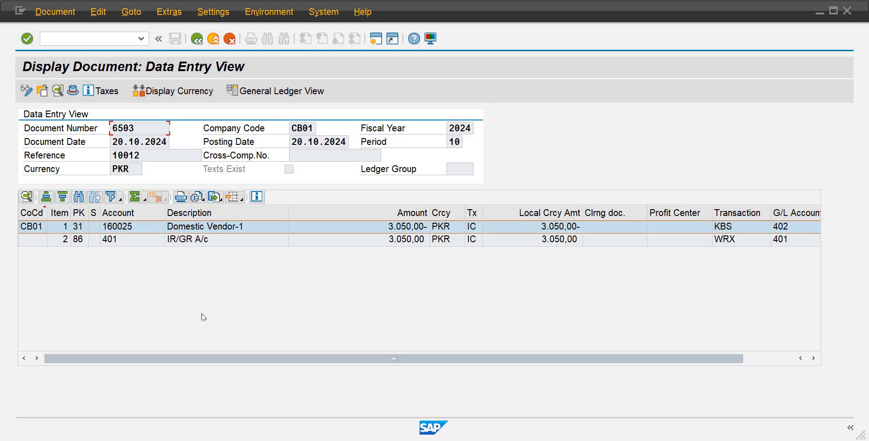
Examine the print preview of the accounting document, and return to SAP Easy Access.
left_click(60, 13)
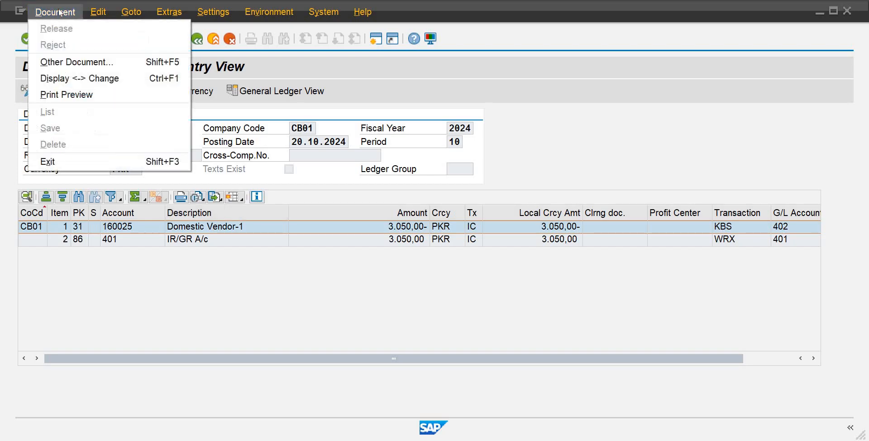
left_click(102, 94)
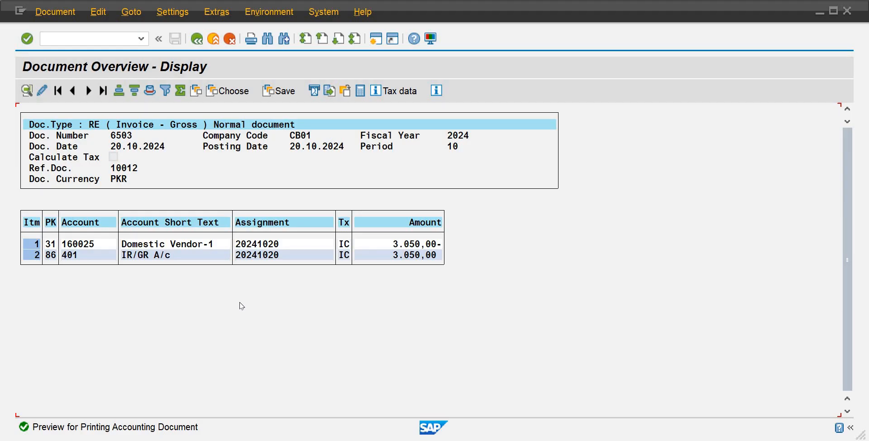
left_click(211, 41)
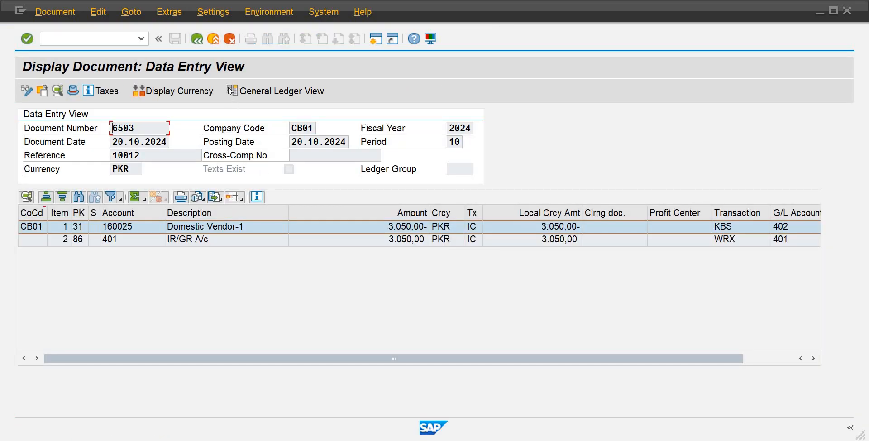
left_click(214, 41)
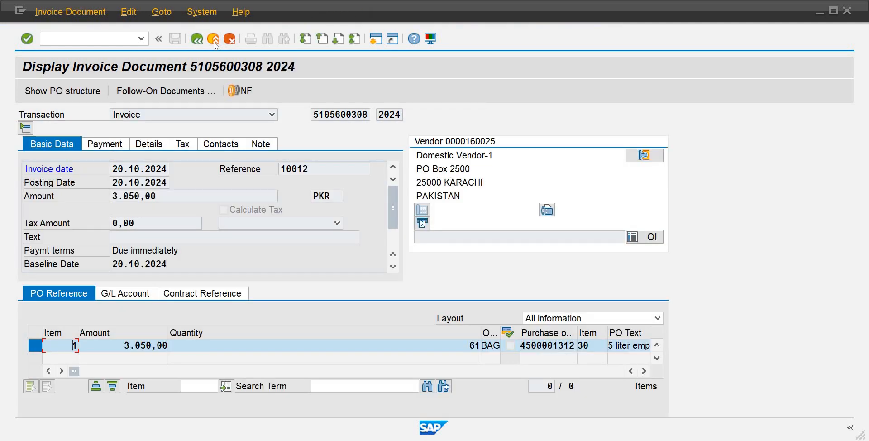
left_click(214, 42)
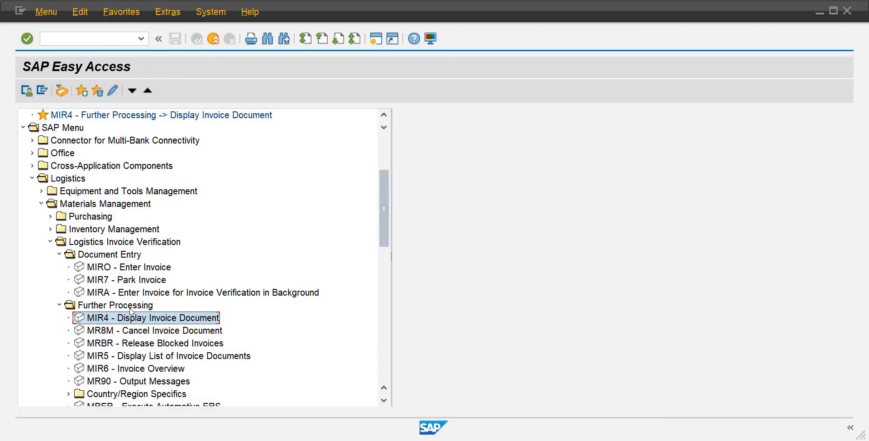
Run the MIR6 Invoice Overview with its preset selection criteria for company code CB01, and return to SAP Easy Access.
double_click(132, 368)
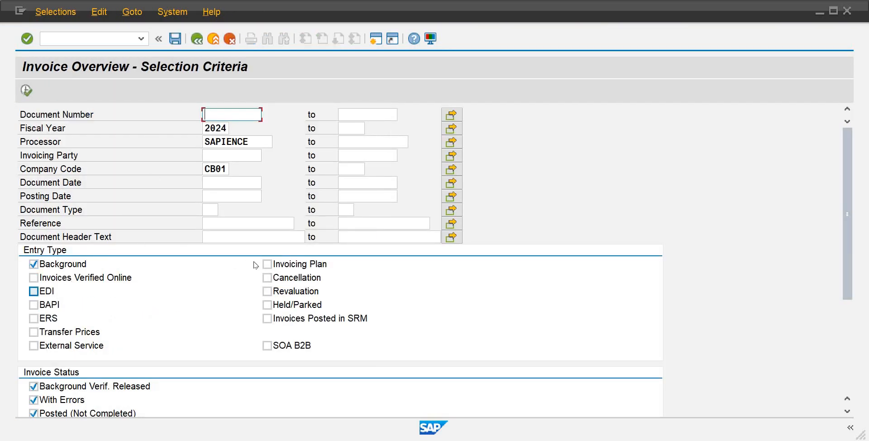
left_click(26, 90)
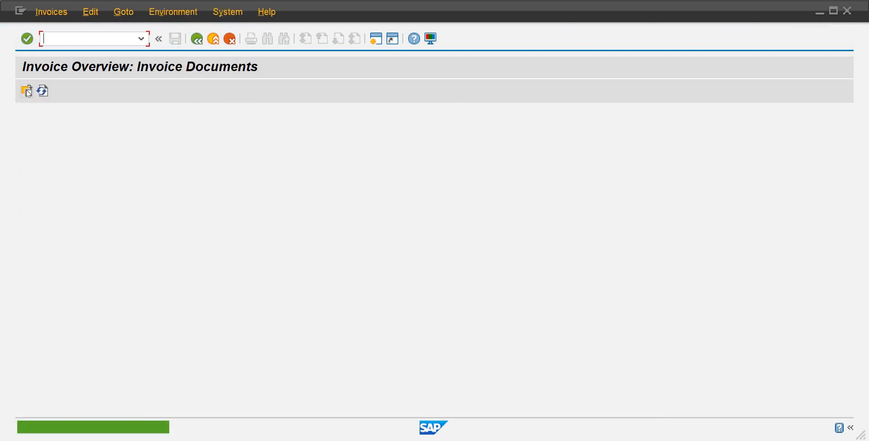
left_click(197, 39)
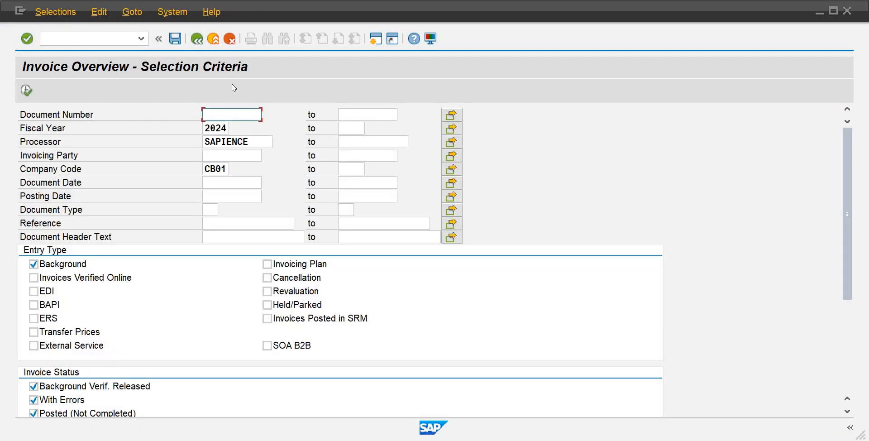
left_click(198, 43)
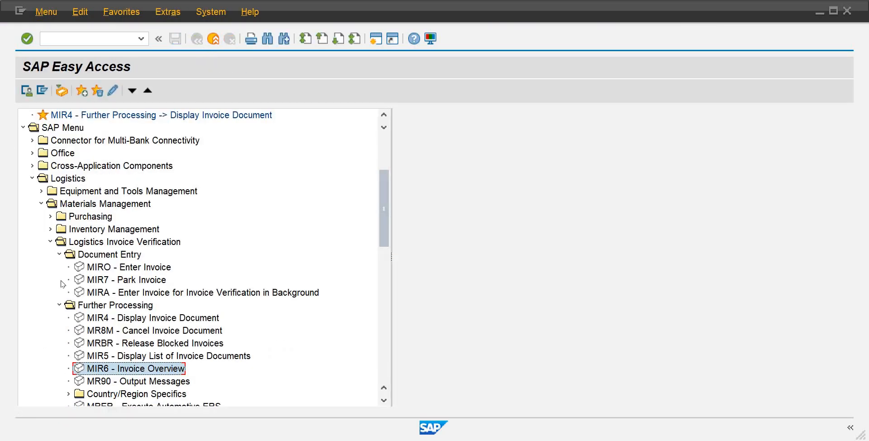
Collapse the Further Processing, Document Entry and Logistics Invoice Verification folders in the SAP menu.
left_click(59, 305)
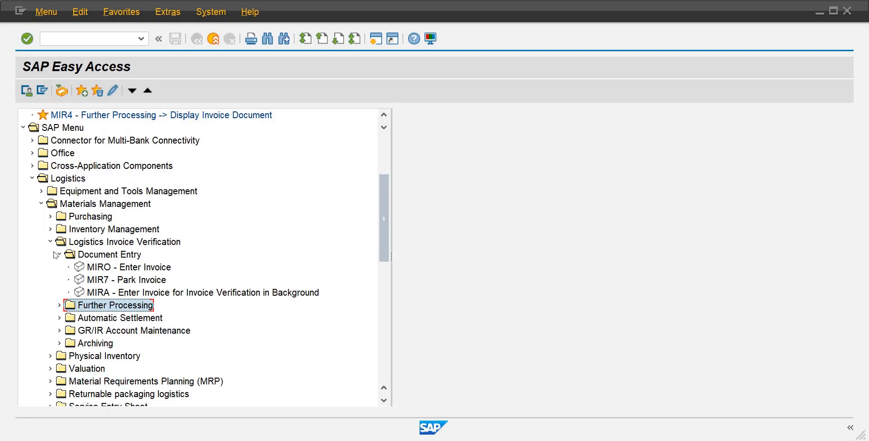
left_click(57, 254)
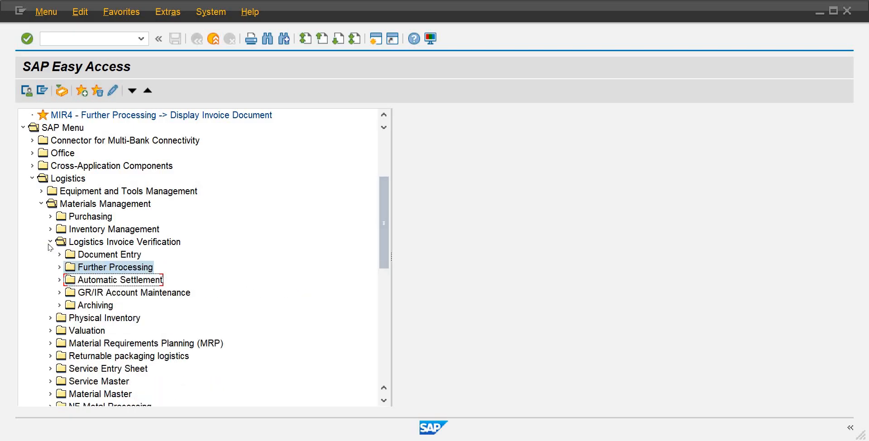
left_click(50, 242)
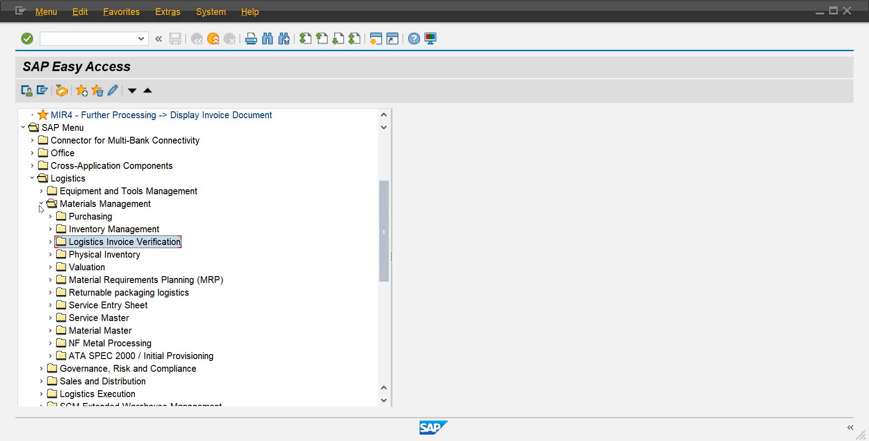
Collapse the Materials Management and Logistics folders, and open FB60 Invoice under Accounting, Financial Accounting, Accounts Payable, Document Entry.
left_click(41, 204)
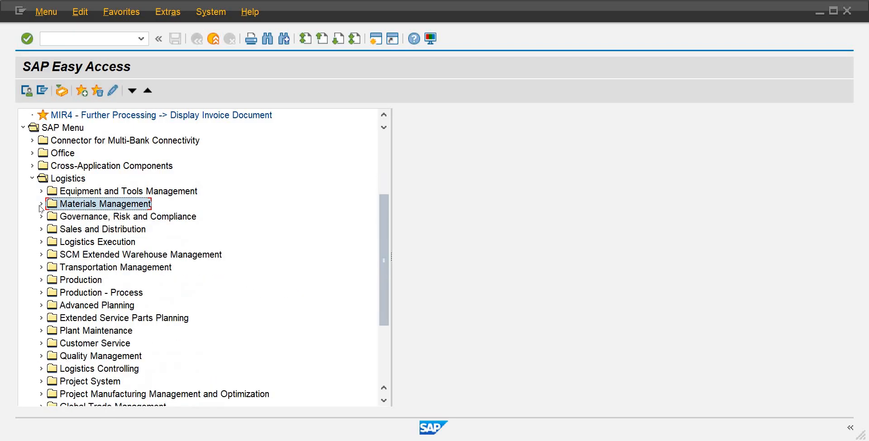
left_click(32, 179)
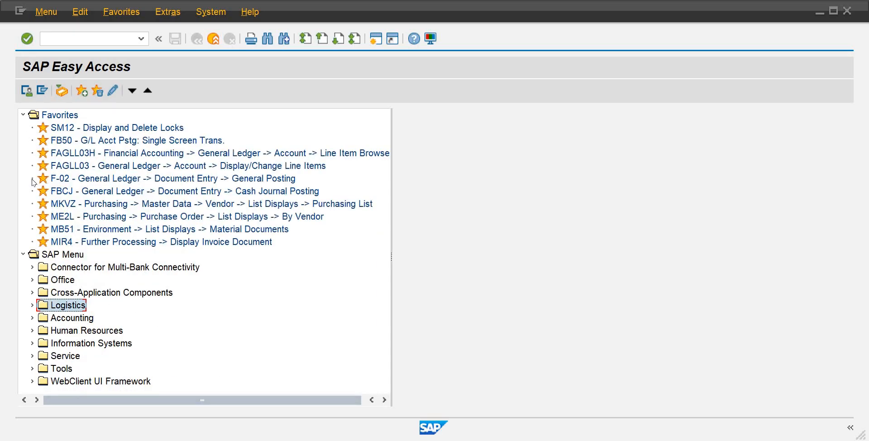
left_click(32, 317)
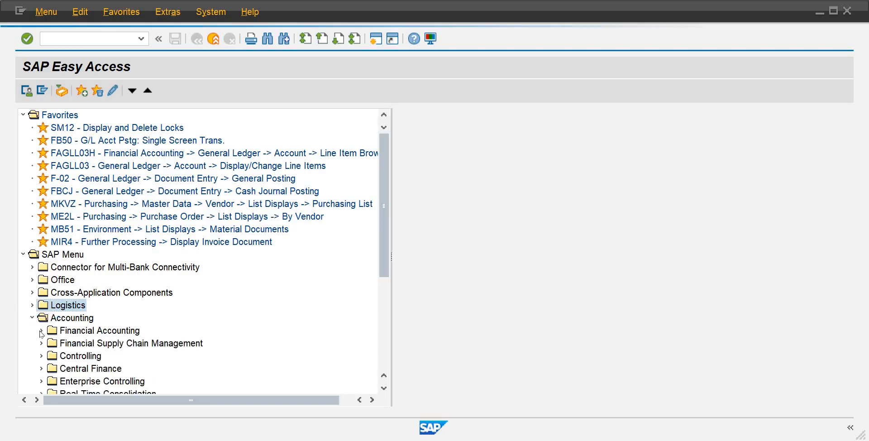
left_click(41, 331)
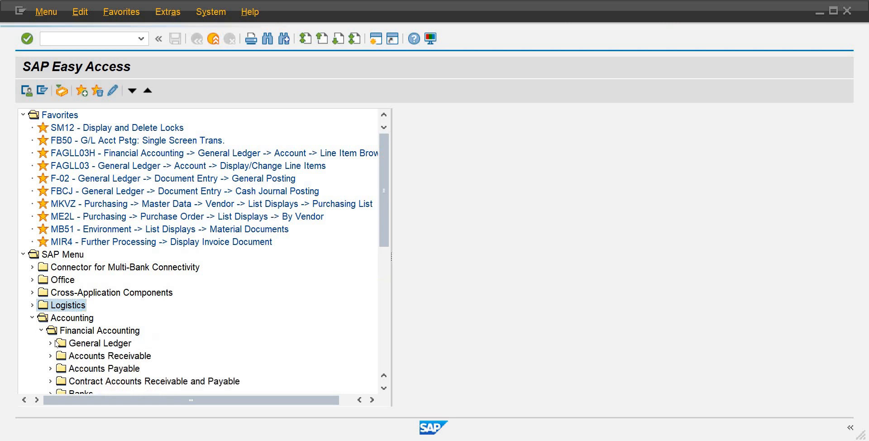
left_click(50, 368)
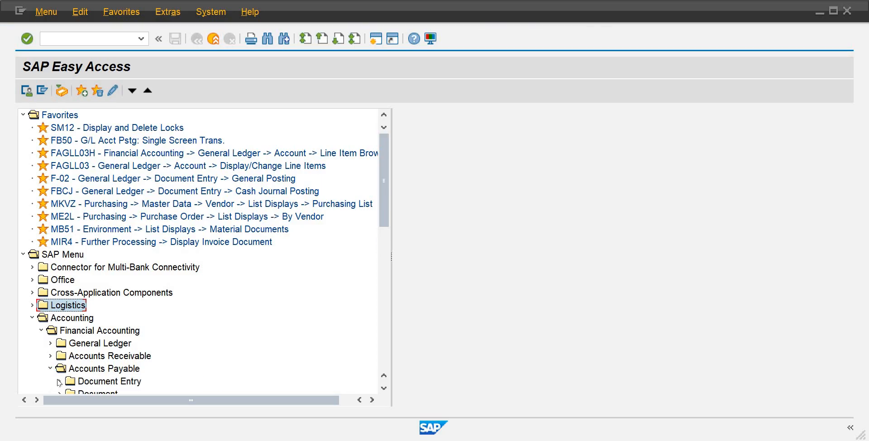
left_click(60, 382)
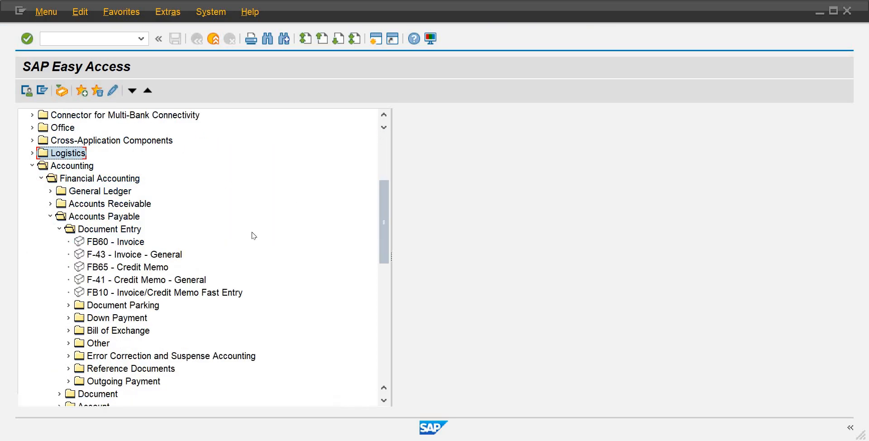
double_click(121, 242)
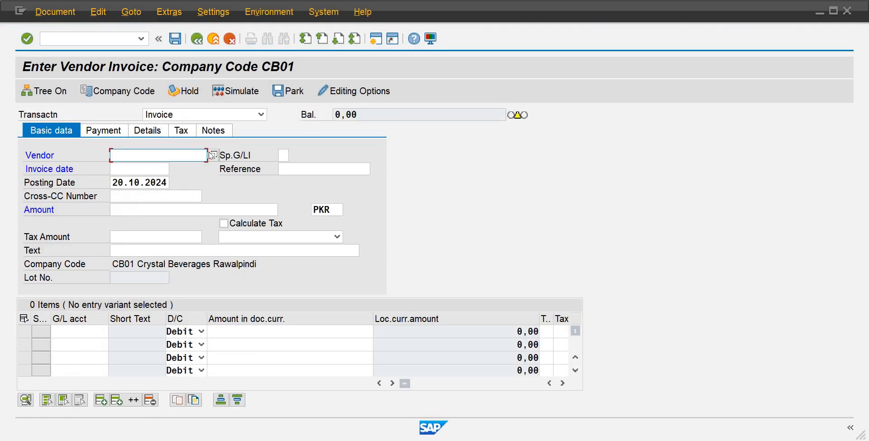
Search for suppliers without further restriction and choose DOMESTIC VENDOR-1 in Karachi as the invoice's vendor.
left_click(212, 155)
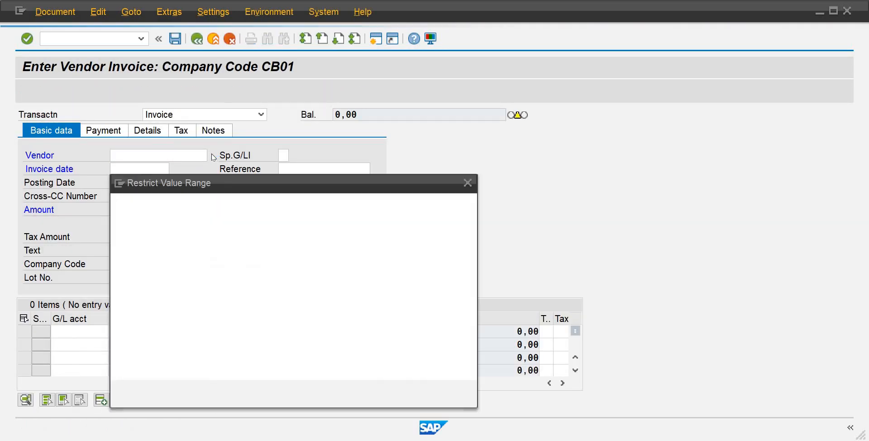
left_click(430, 394)
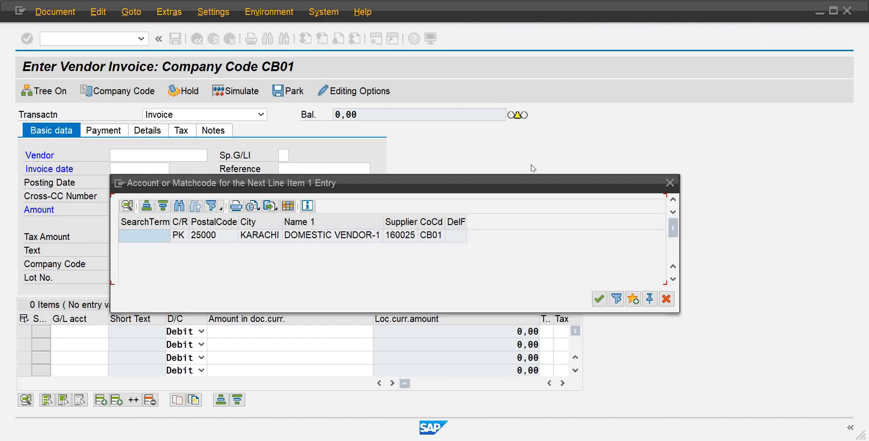
double_click(167, 236)
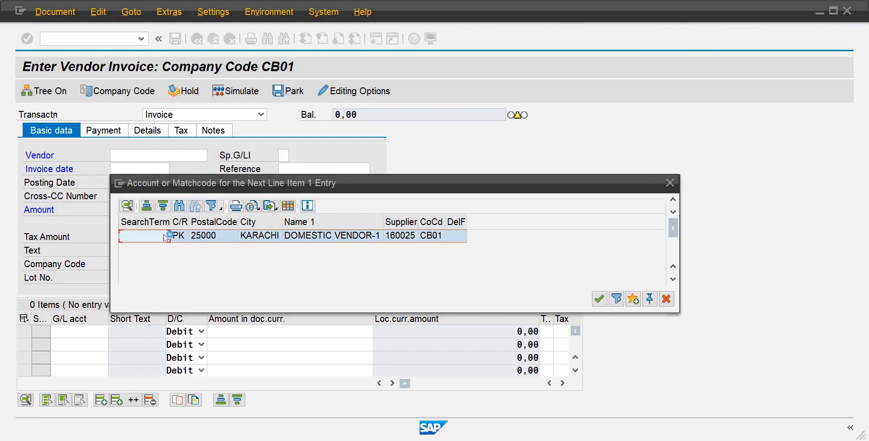
Enter 20102024 as the invoice date and skip the remaining header fields to reach the first G/L account line.
left_click(139, 169)
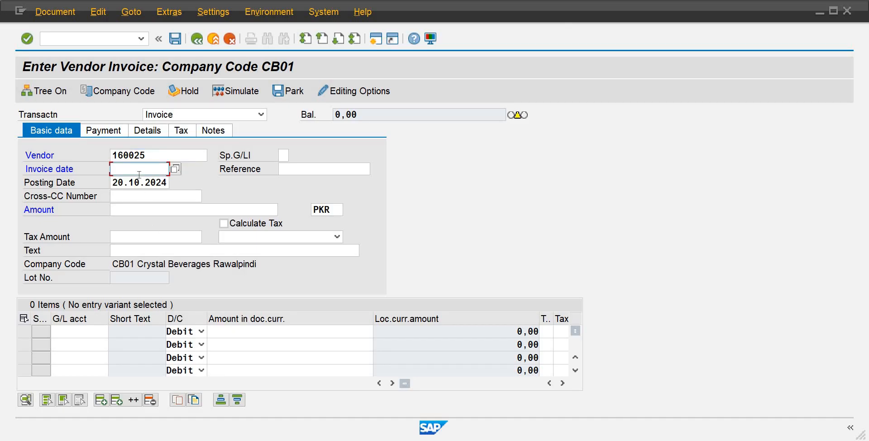
type("20102024")
key("Tab")
key("Tab")
key("Tab")
key("Tab")
key("Tab")
key("Tab")
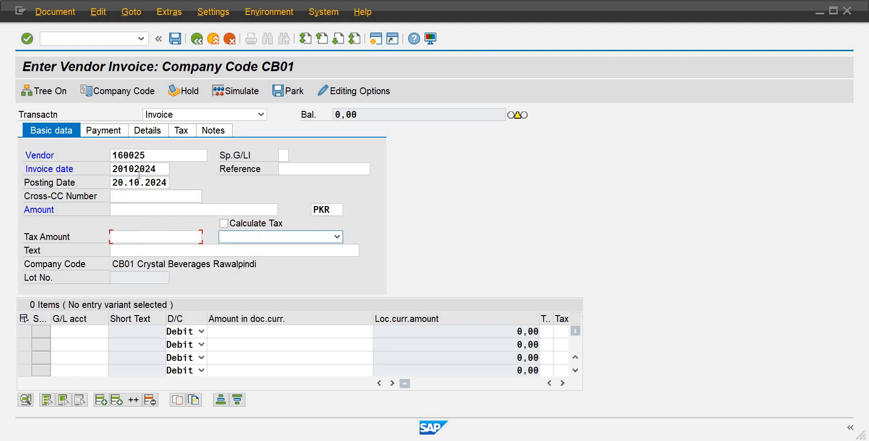
key("Tab")
key("Tab")
key("Tab")
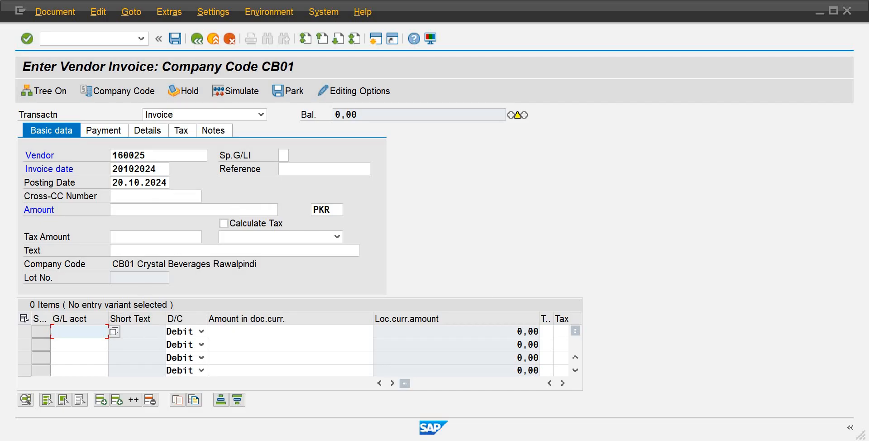
Check the amount still to be invoiced for material RMCB1001 in the Purchasing Documents per Supplier list, and return to the vendor invoice.
left_click(520, 408)
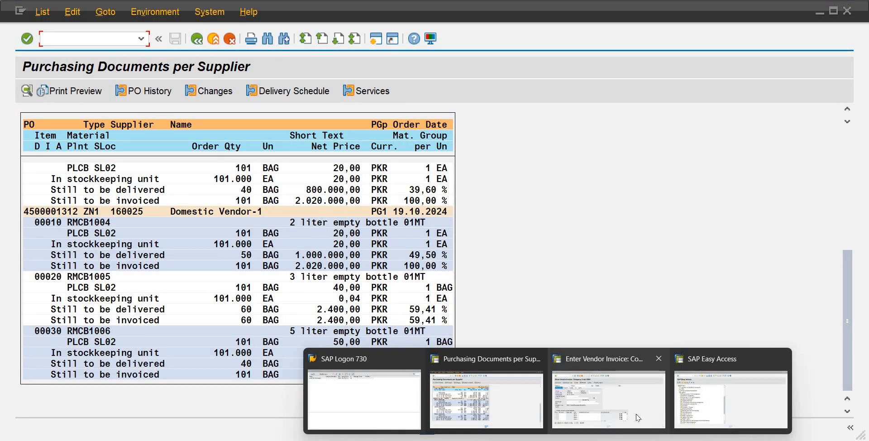
left_click(638, 417)
left_click(638, 417)
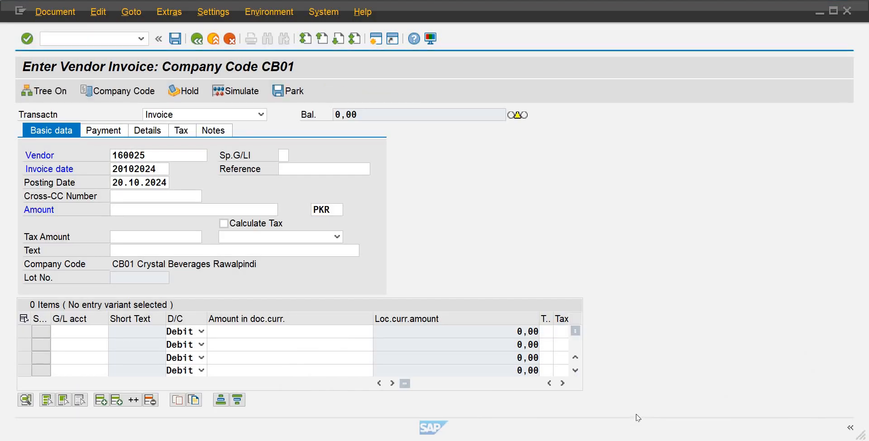
mouse_move(562, 404)
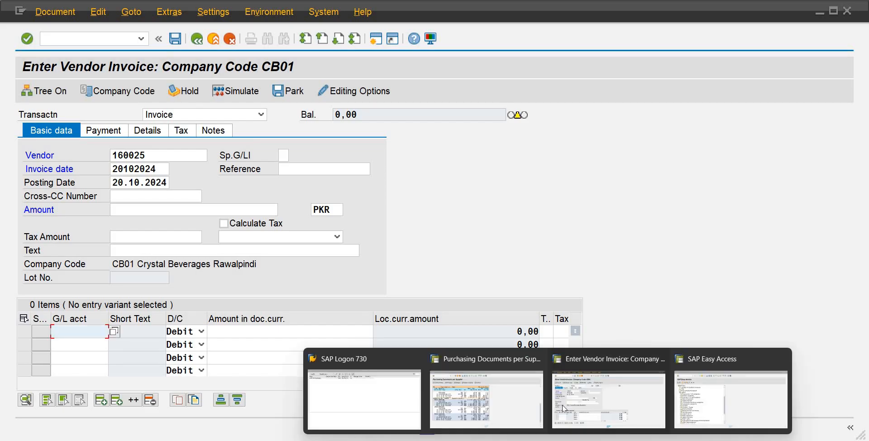
left_click(514, 406)
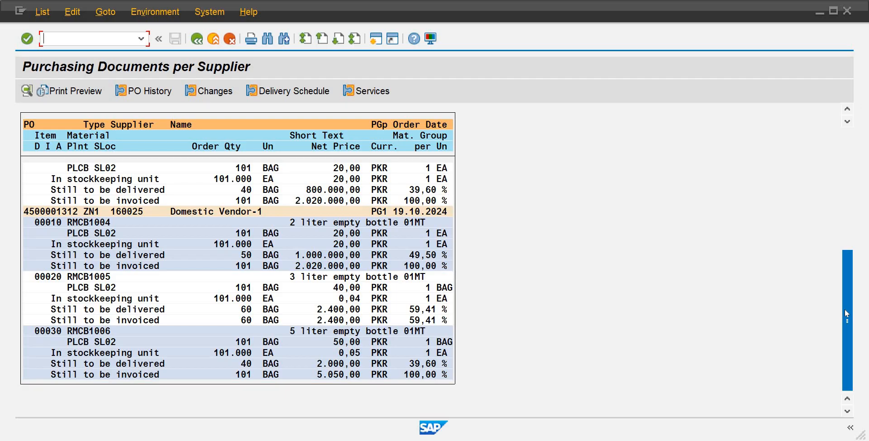
left_click(846, 186)
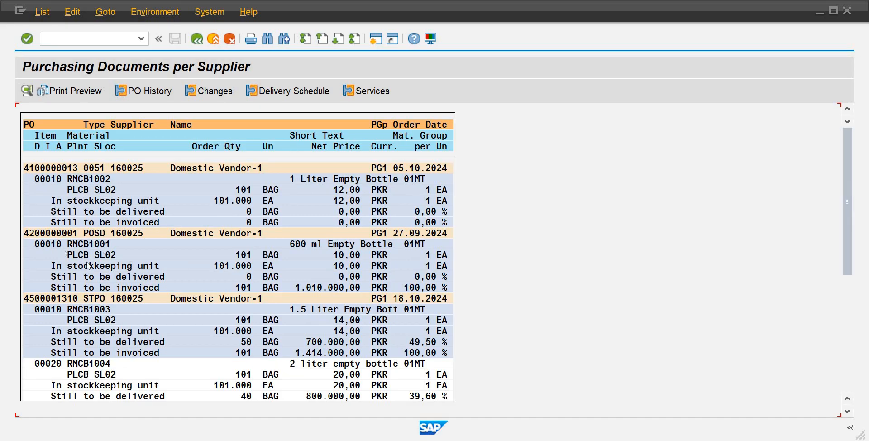
left_click(120, 287)
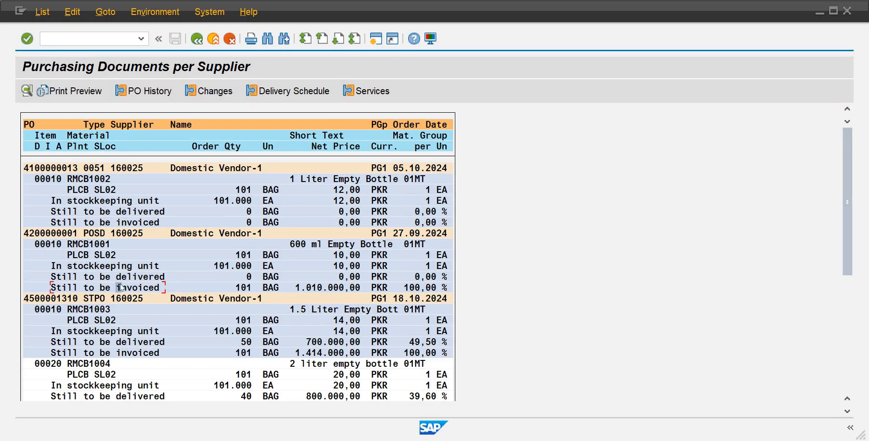
left_click(292, 288)
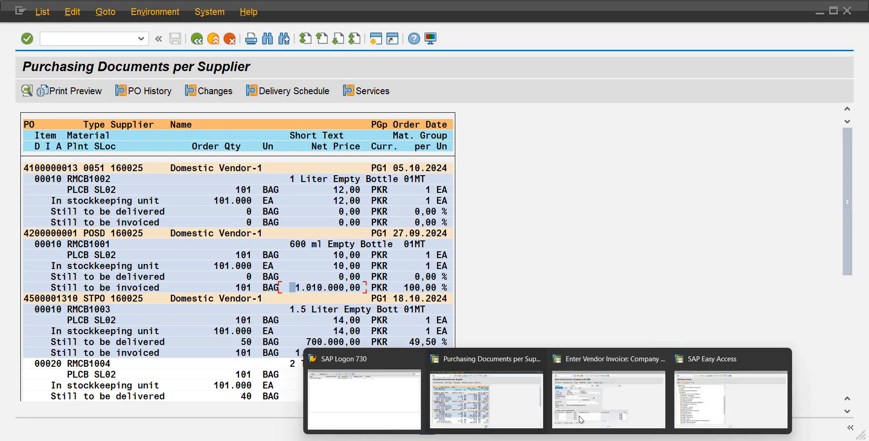
left_click(611, 388)
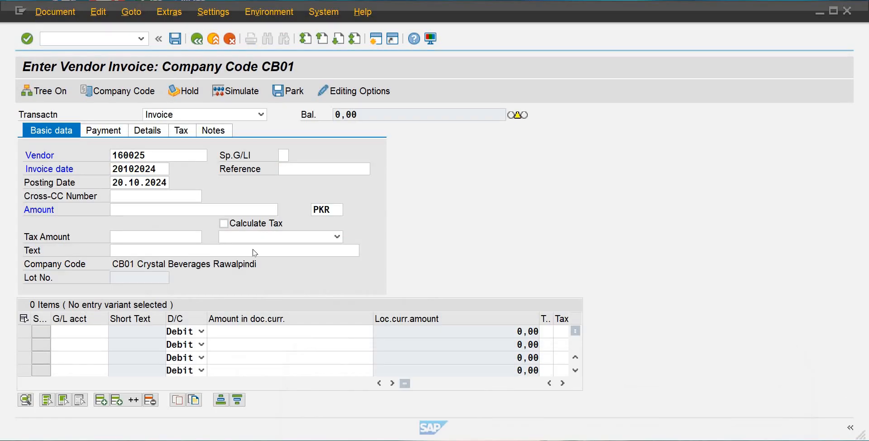
Set the vendor invoice amount to 510000 PKR, leaving the tax and text fields blank, and go to the first line item.
left_click(157, 209)
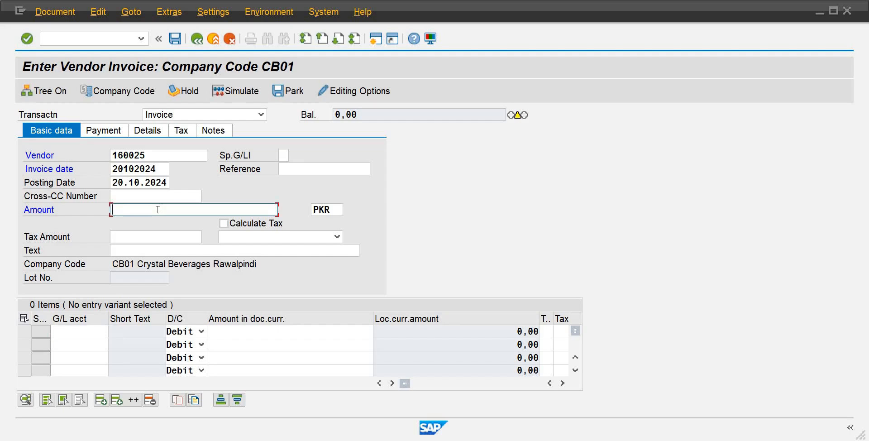
type("510000")
key("Tab")
key("Tab")
key("Tab")
key("Tab")
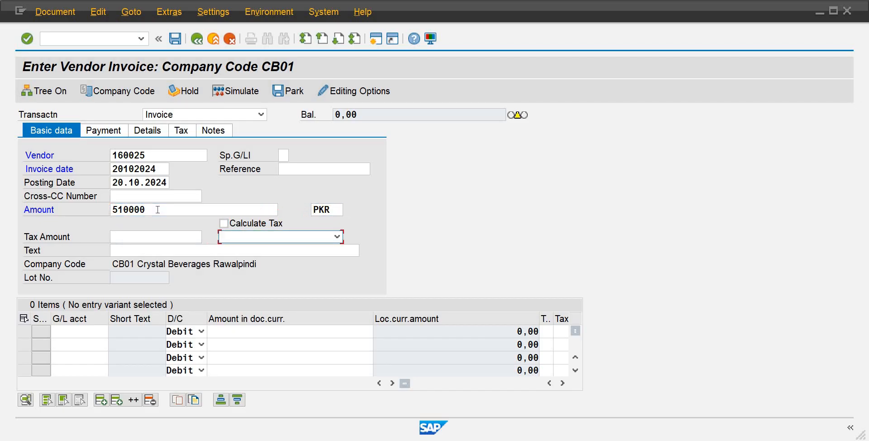
key("Tab")
key("Tab")
key("Tab")
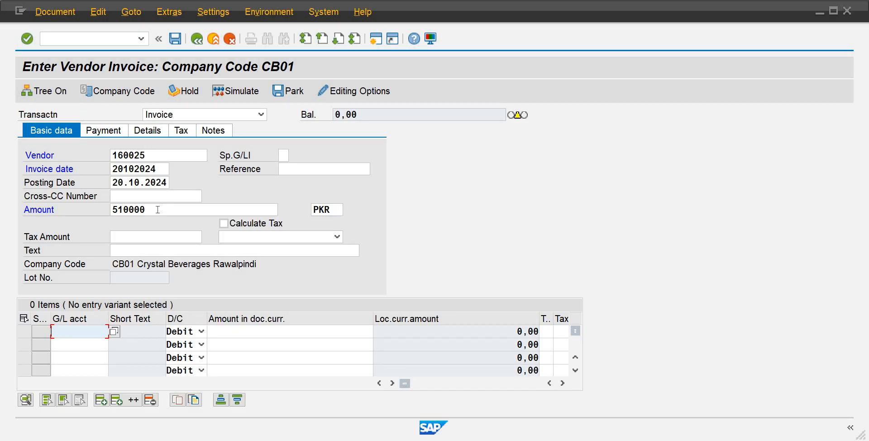
Assign the Raw Materials-600 Ml Empty Bottle G/L account to the first debit line and use * to copy the full invoice amount.
left_click(113, 336)
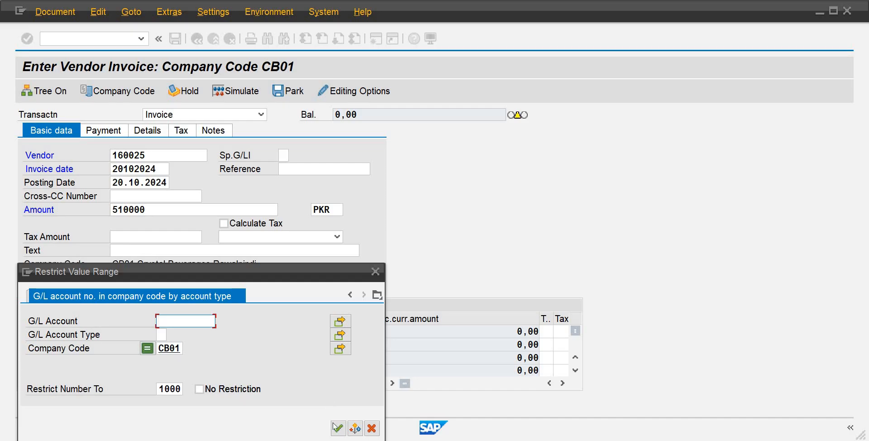
left_click(337, 427)
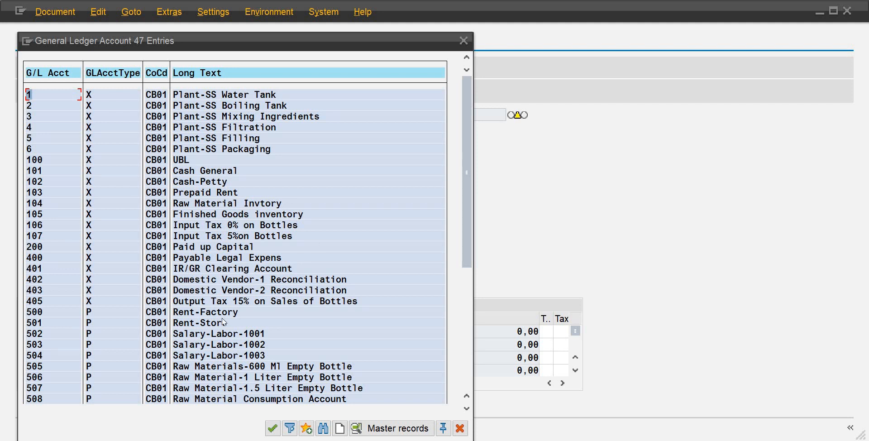
double_click(214, 367)
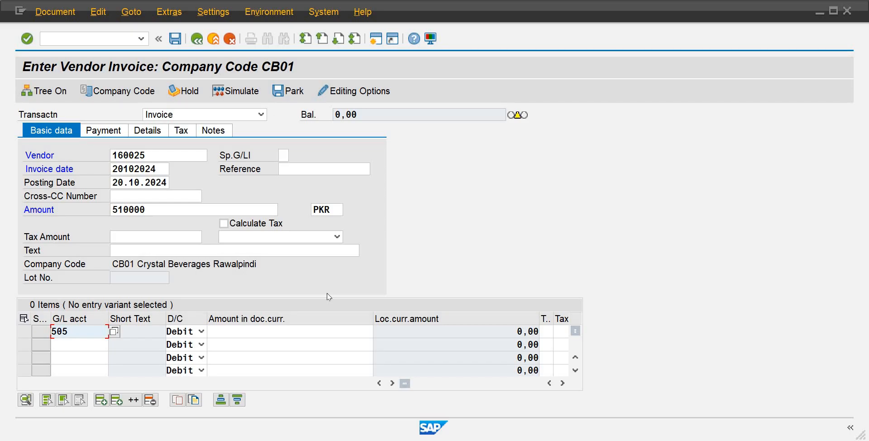
left_click(310, 332)
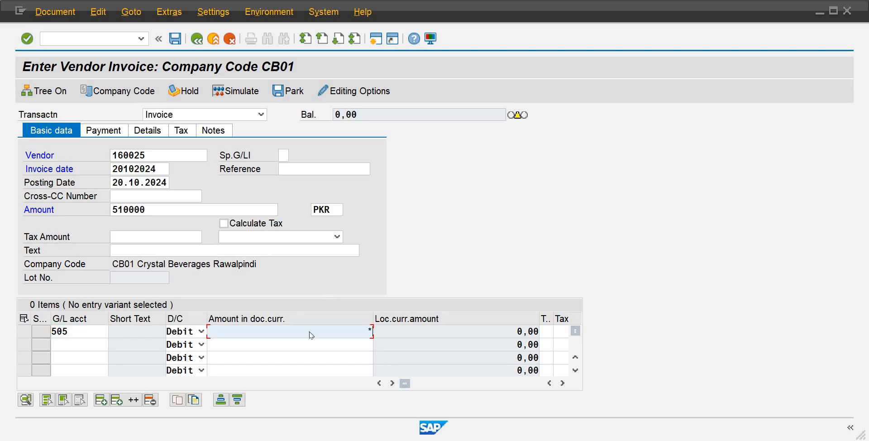
type("*")
key("Return")
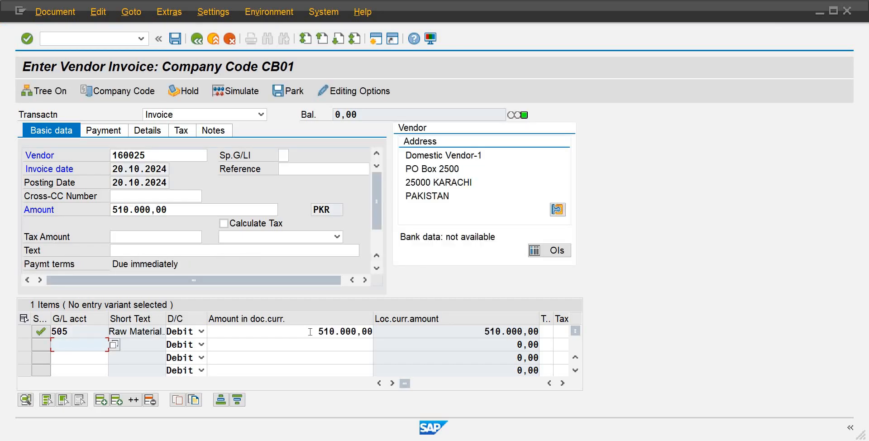
Examine the invoice's payment data, including the cash discount, discount base, payment method, payment currency and payment amount fields.
left_click(113, 130)
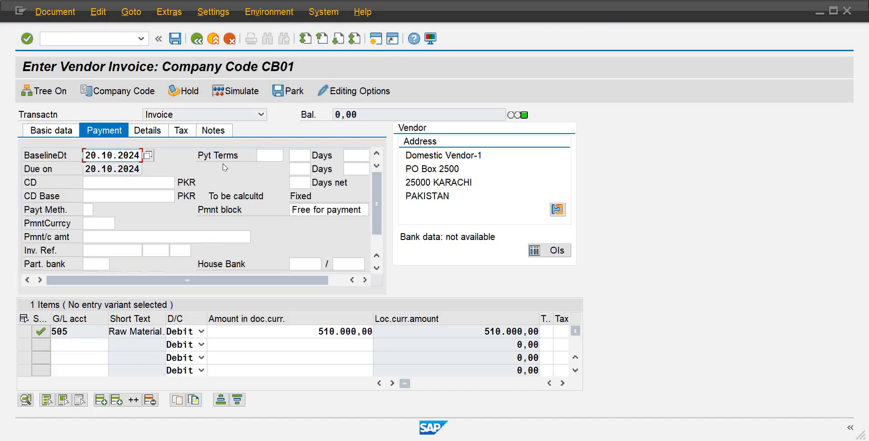
left_click(108, 198)
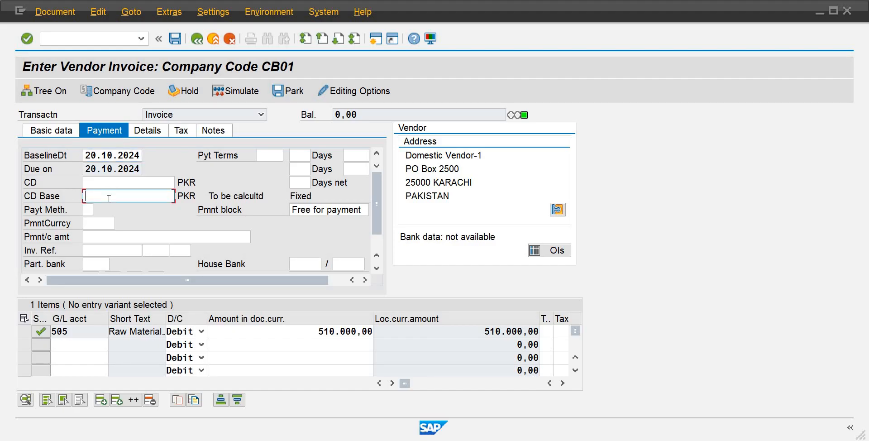
left_click(104, 184)
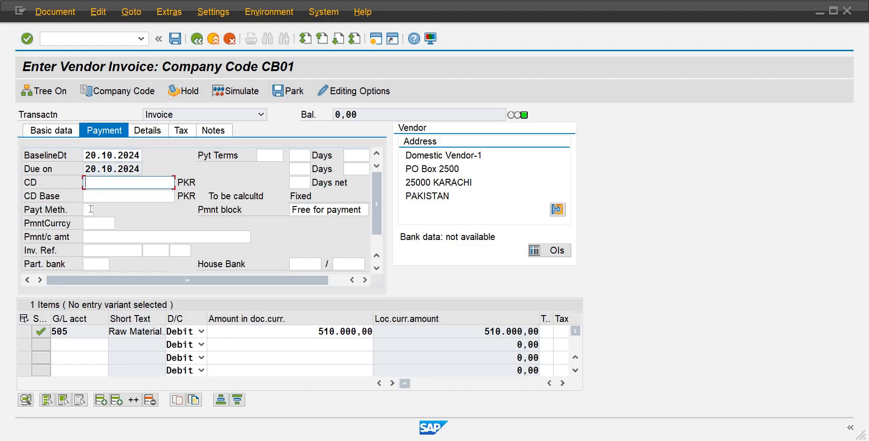
left_click(90, 209)
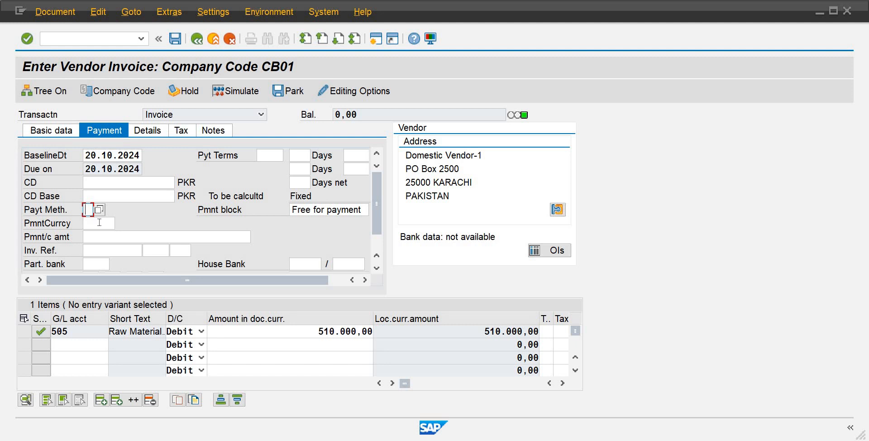
left_click(99, 222)
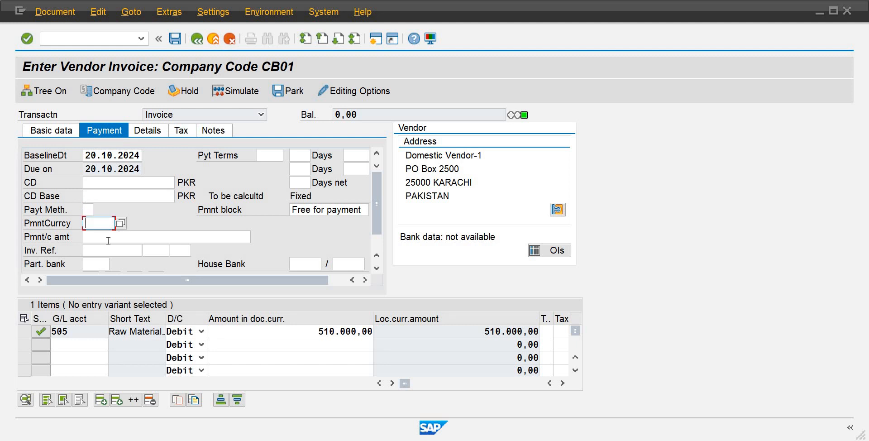
left_click(109, 237)
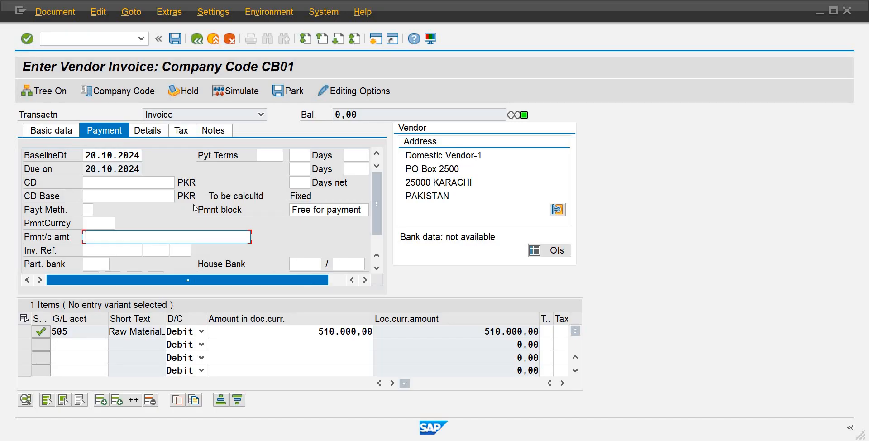
Go through the invoice's details to its tax data and choose tax code IC (Input Tax Cb01) in the first tax row.
left_click(160, 134)
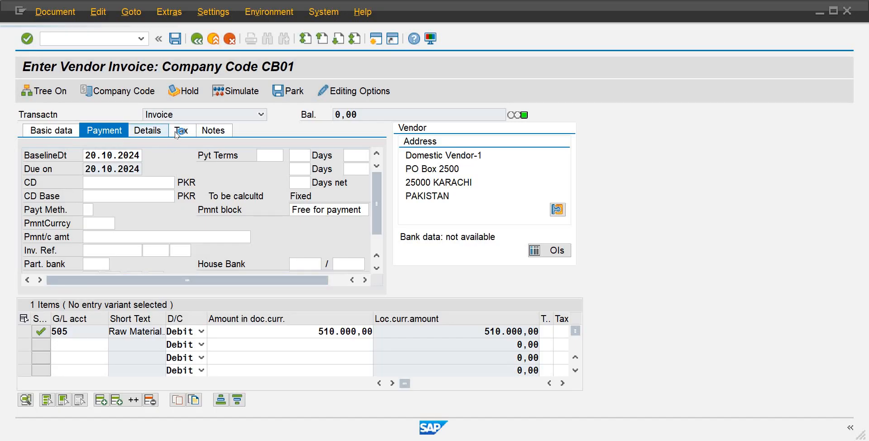
left_click(180, 131)
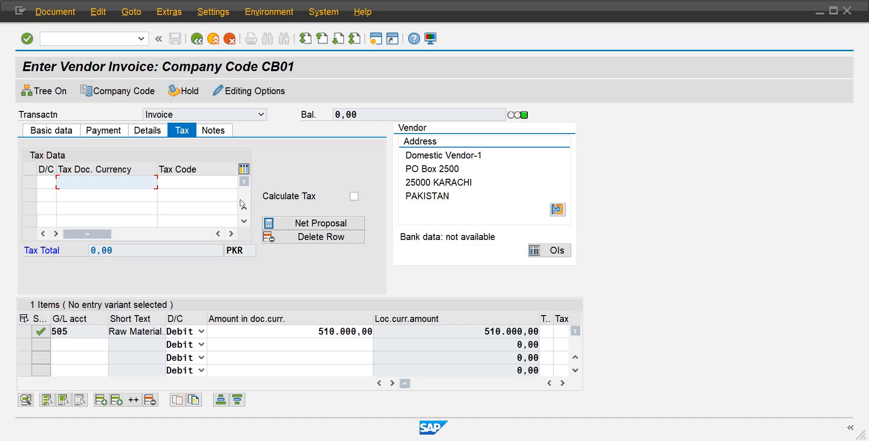
left_click(211, 183)
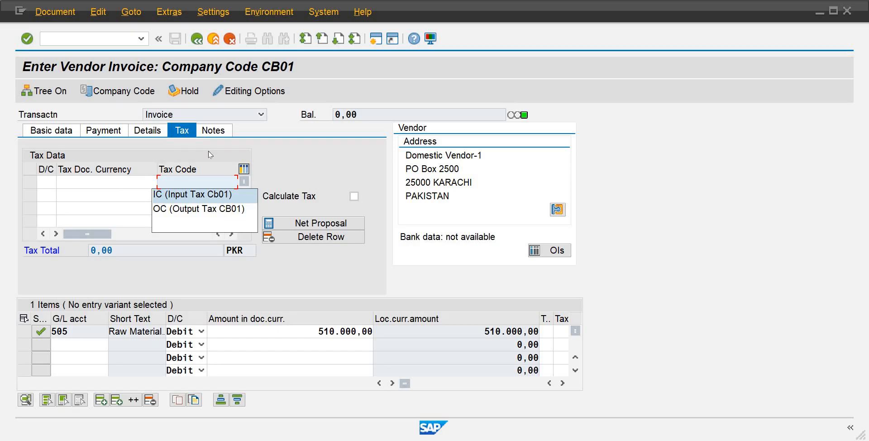
key("Return")
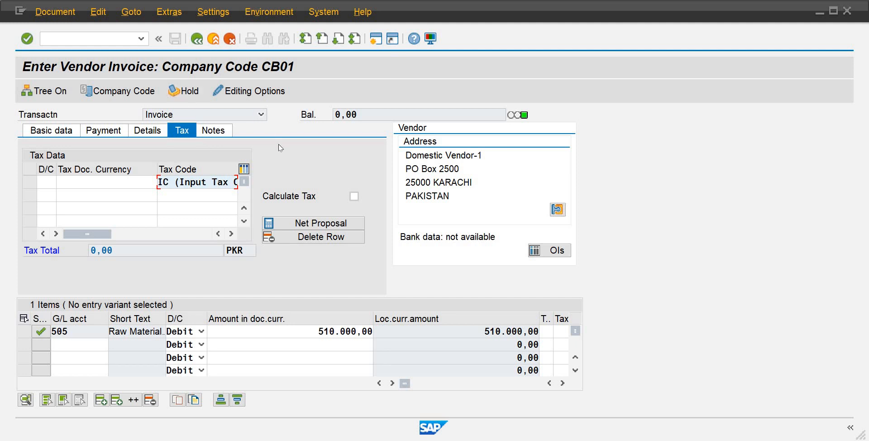
key("Return")
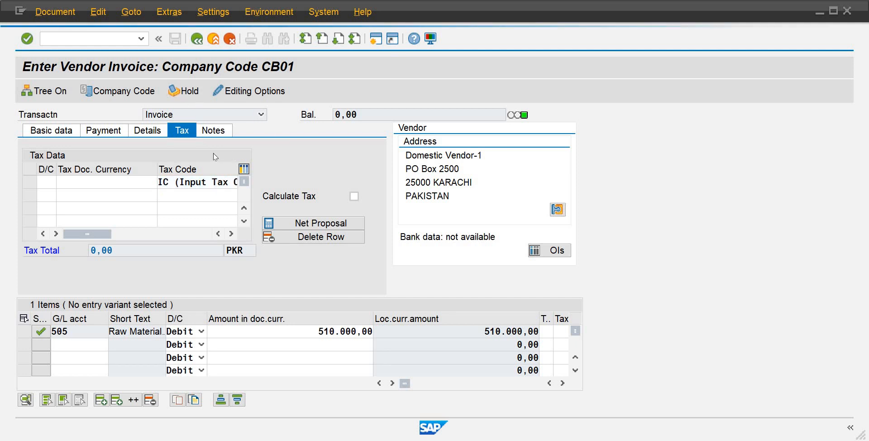
Return to the invoice's basic data, post the vendor invoice, and display the posted document's data entry view.
left_click(65, 131)
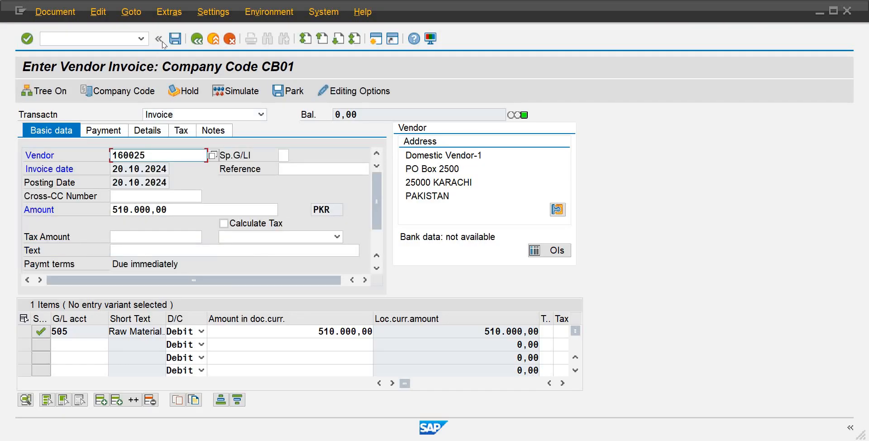
left_click(174, 39)
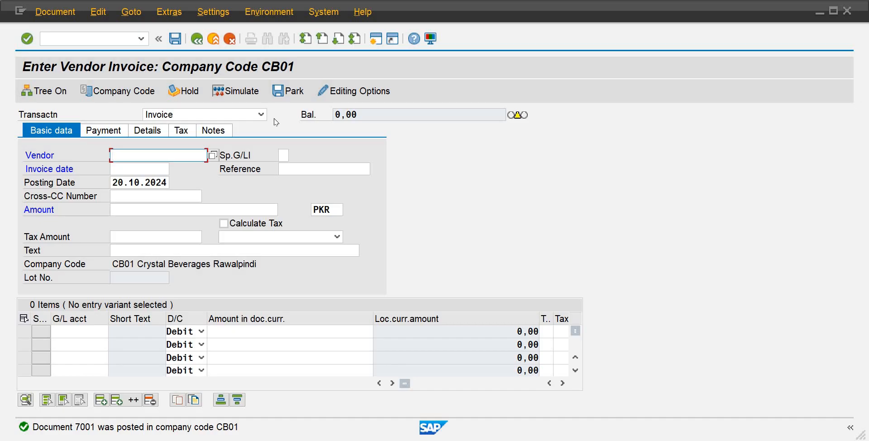
left_click(62, 13)
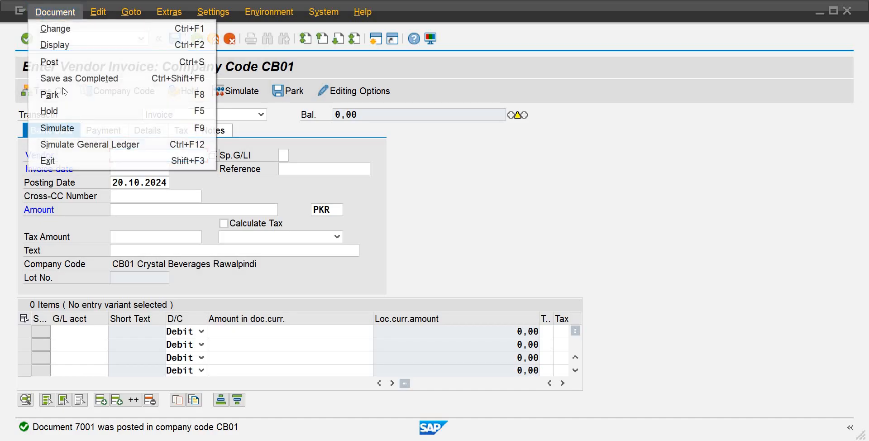
left_click(77, 44)
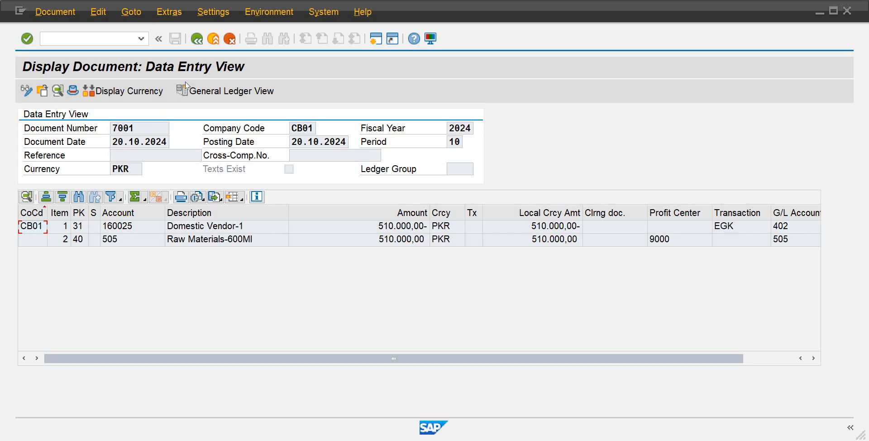
Leave the document display and FB60 invoice entry, discarding unsaved data, and open F-43 - Invoice - General.
left_click(198, 40)
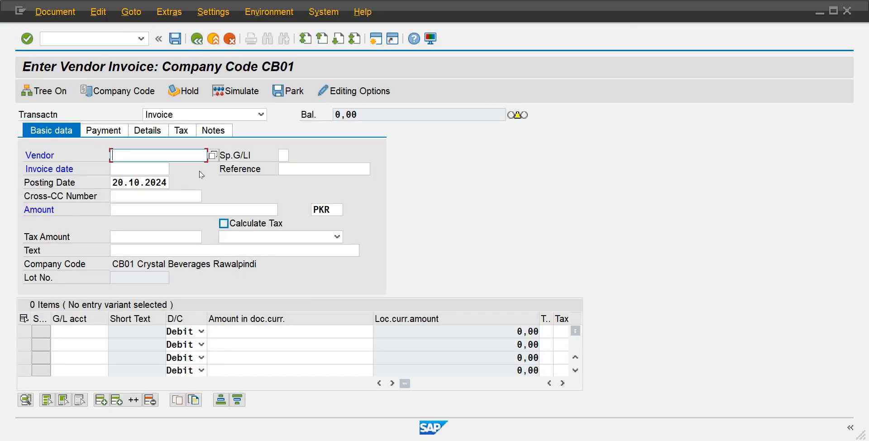
left_click(196, 40)
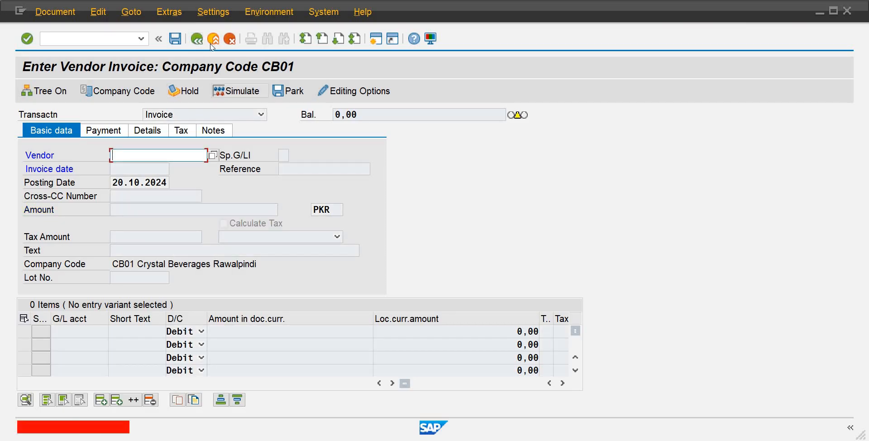
left_click(212, 41)
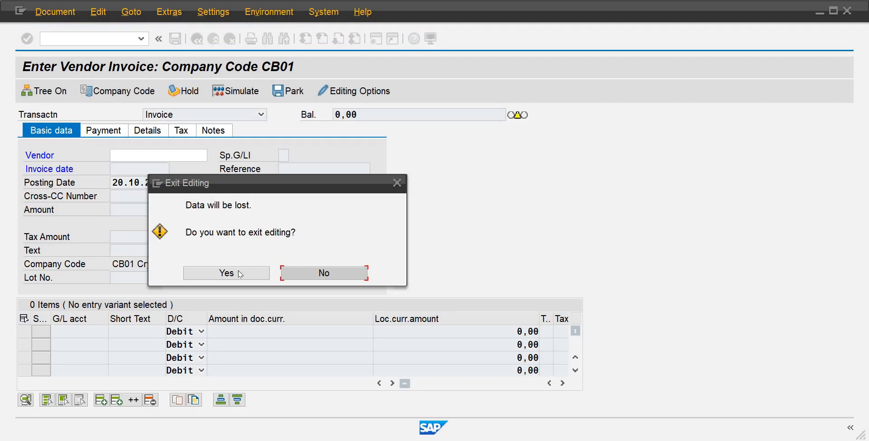
left_click(240, 273)
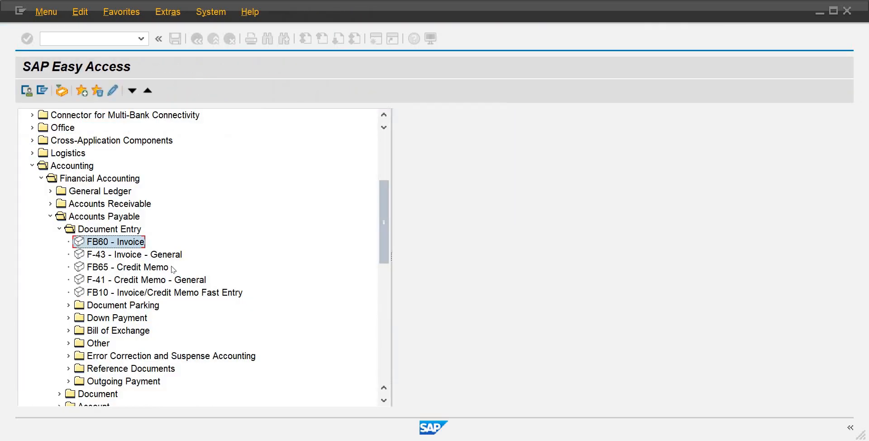
double_click(110, 254)
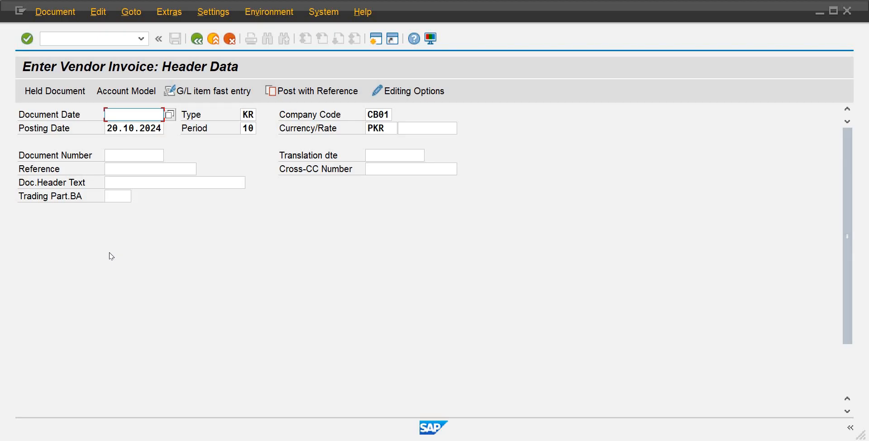
Set the document date to 20102024, keeping type KR, company code CB01 and currency PKR, and go to the document header text.
type("20102024")
key("Tab")
key("Tab")
key("Tab")
key("Tab")
key("Tab")
key("Tab")
key("Tab")
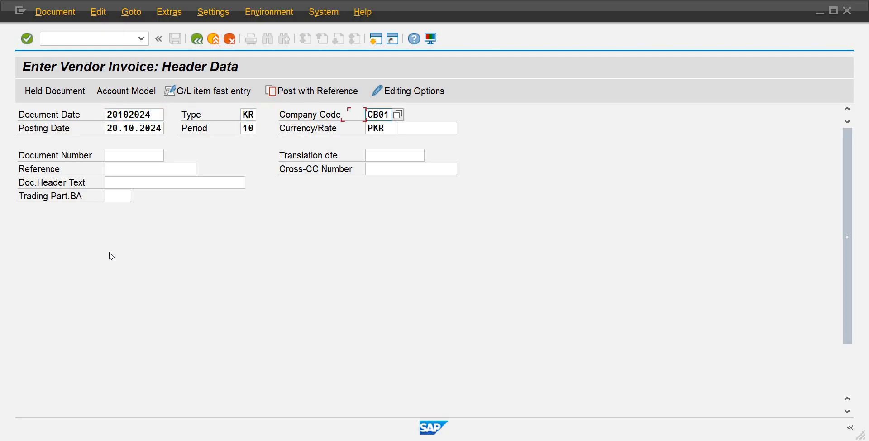
key("Tab")
key("Tab")
key("Tab")
key("Tab")
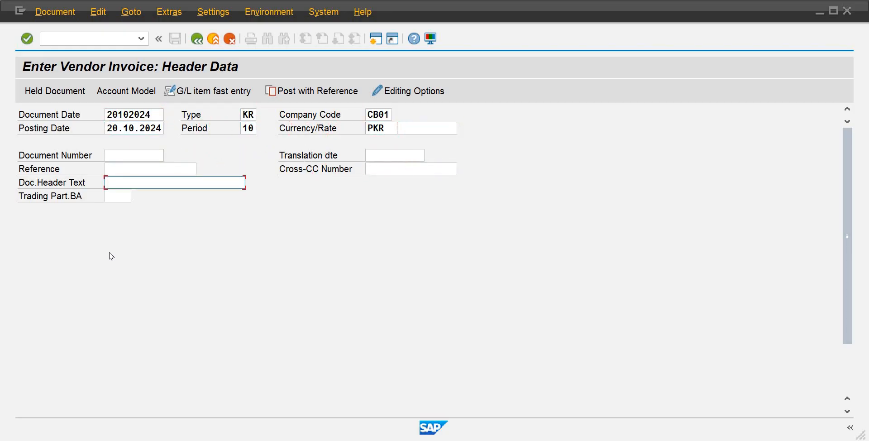
Enter the document header text "Rmcb1001 Invoice", leave the trading partner business area blank, and go to the first line item.
type("Rmcb1001 Paym")
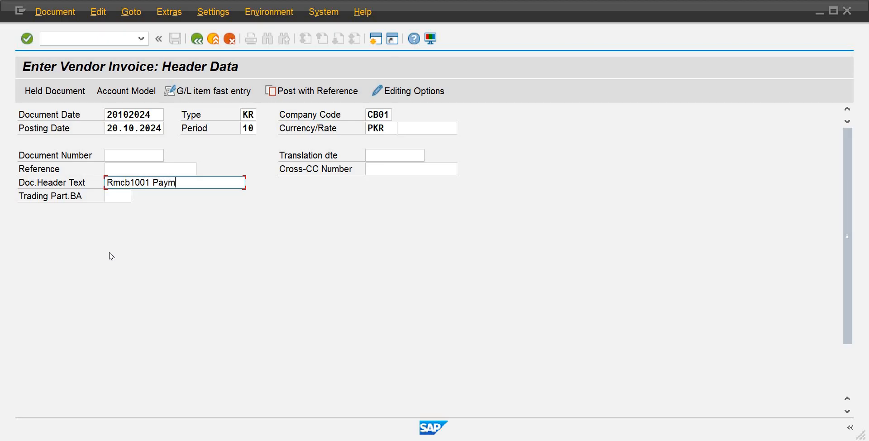
key("BackSpace")
key("BackSpace")
key("BackSpace")
key("BackSpace")
type("Inoi")
key("BackSpace")
type("ice")
key("BackSpace")
key("BackSpace")
key("BackSpace")
key("BackSpace")
type("voice")
key("Tab")
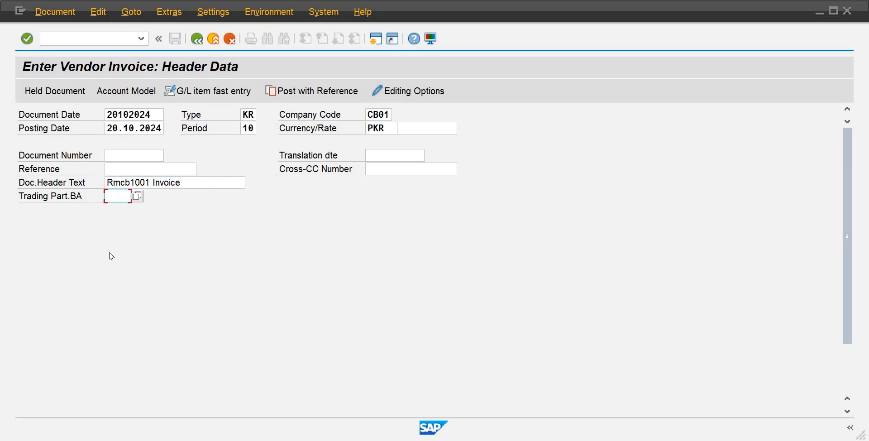
key("Tab")
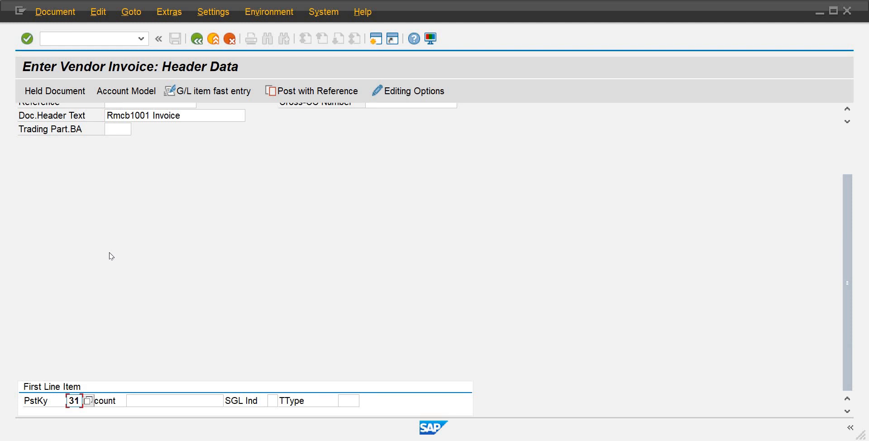
Keep posting key 31 for the first line item and pick Domestic Vendor-1 from the CB01 supplier list as its account.
left_click(89, 400)
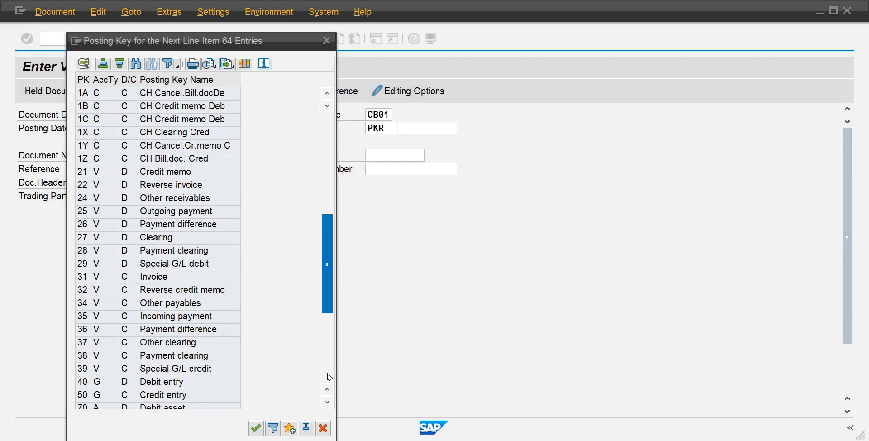
left_click(103, 278)
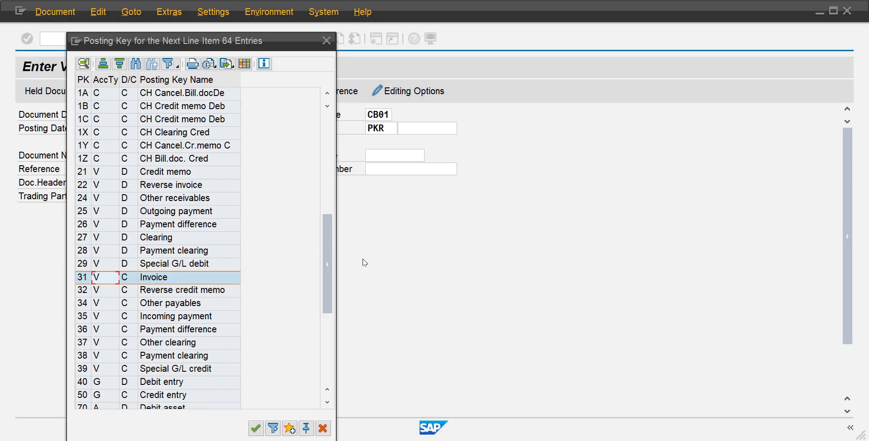
left_click(323, 428)
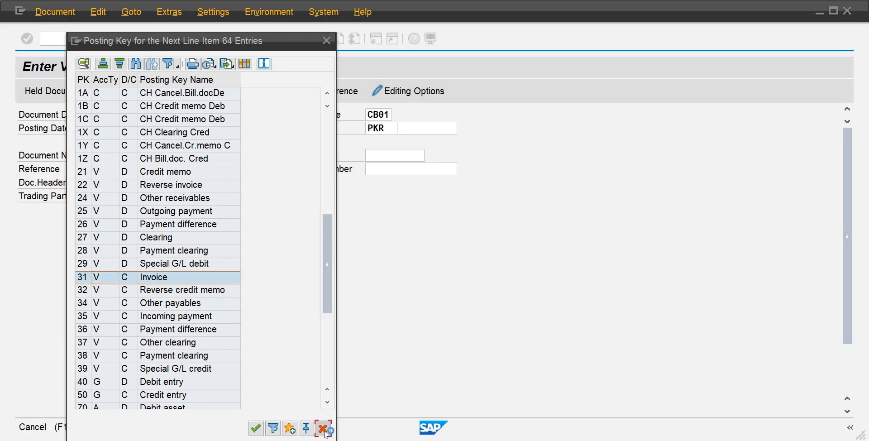
left_click(177, 401)
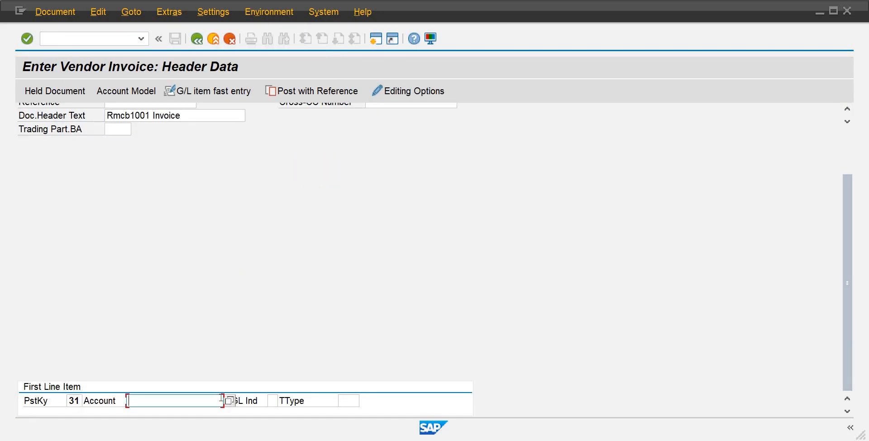
left_click(230, 400)
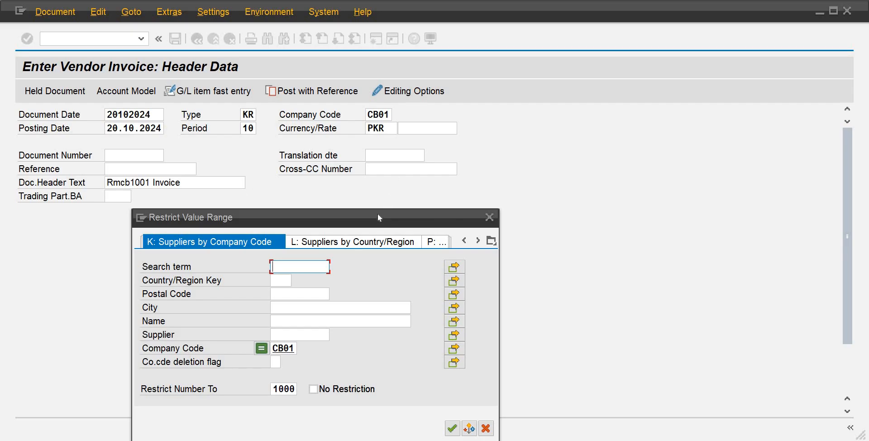
left_click_drag(378, 216, 400, 150)
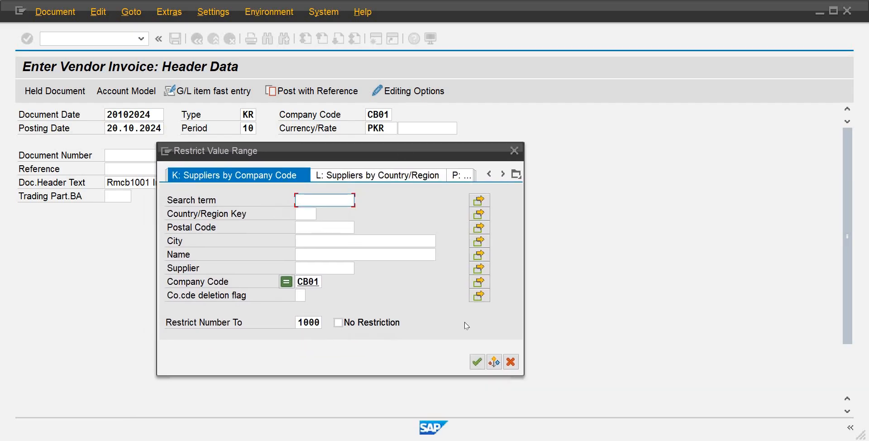
left_click(477, 362)
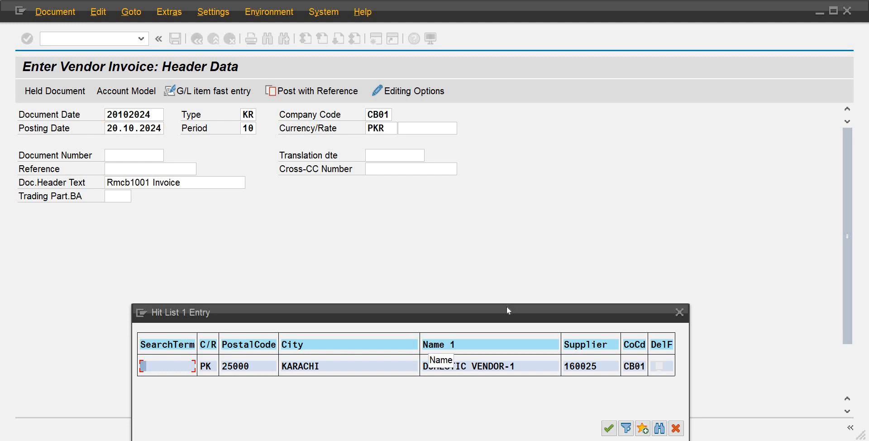
double_click(163, 367)
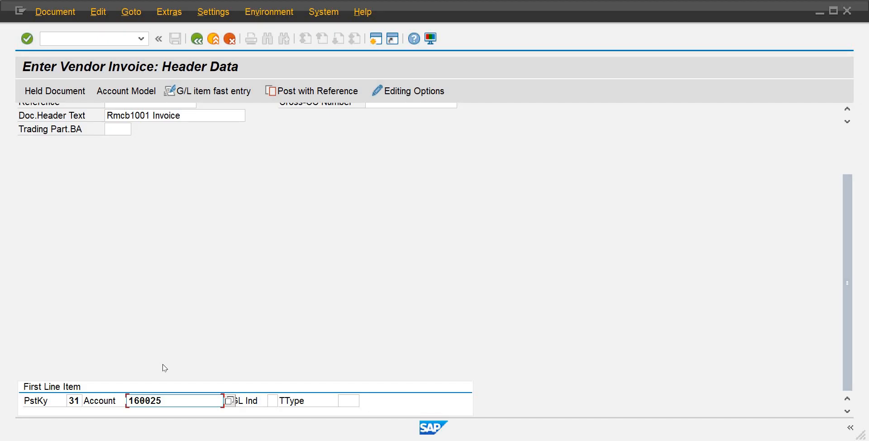
key("Return")
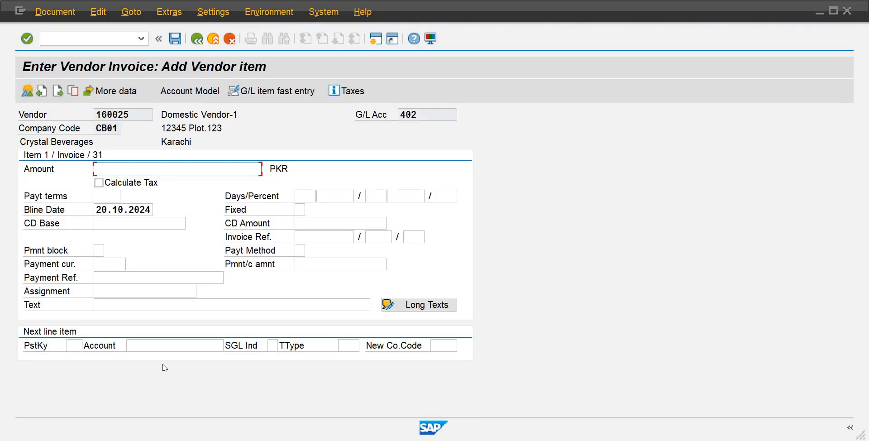
Set the vendor item's amount to 150000 PKR, leave the tax, payment and text fields unchanged, and go to the next line item.
type("150000")
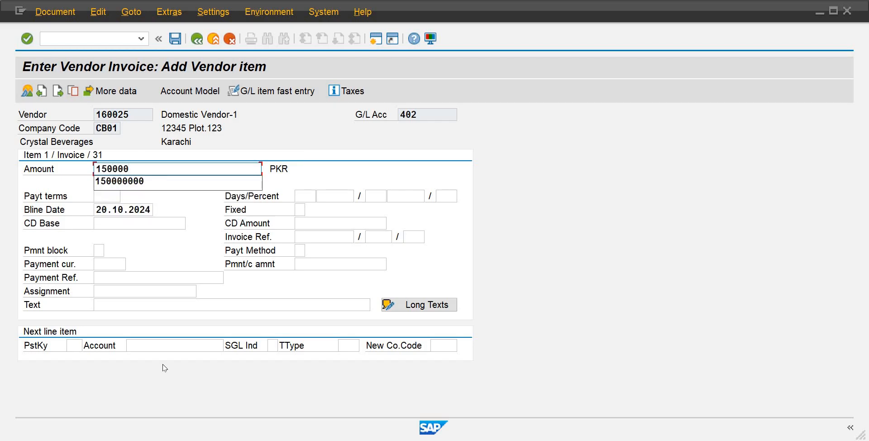
key("Tab")
key("Tab")
key("Tab")
key("Tab")
key("Tab")
key("Tab")
key("Tab")
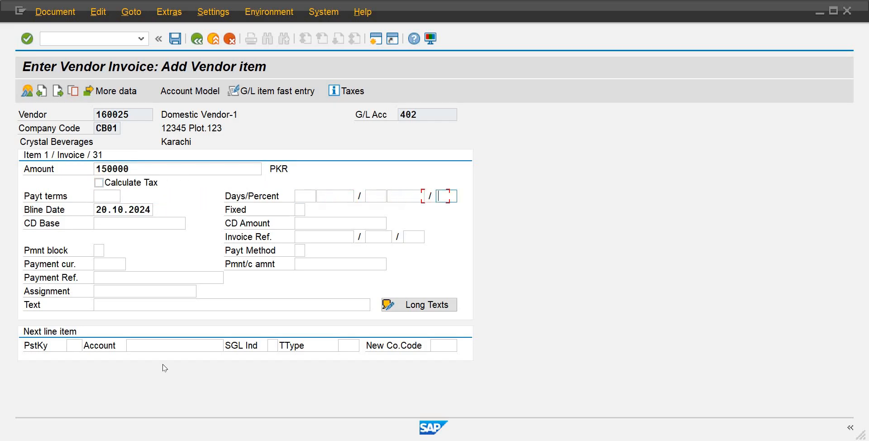
key("Tab")
key("Tab")
key("Tab")
key("Tab")
key("Tab")
key("Tab")
key("Tab")
key("Tab")
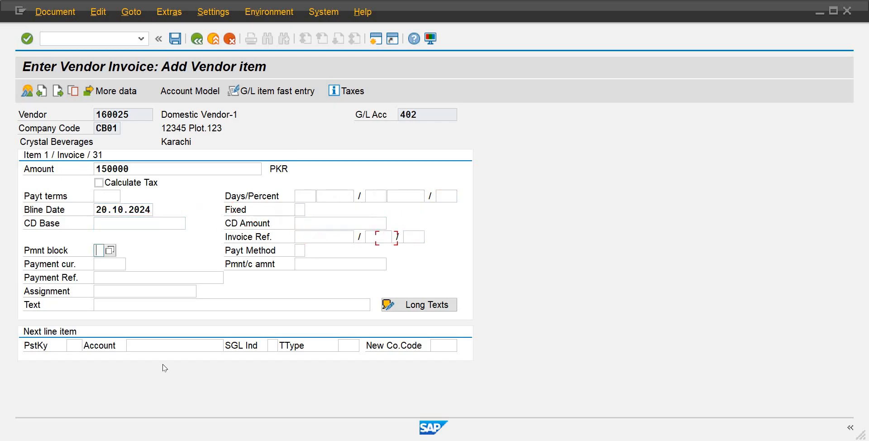
key("Tab")
key("Tab")
key("Tab")
key("Tab")
key("Tab")
key("Tab")
key("Tab")
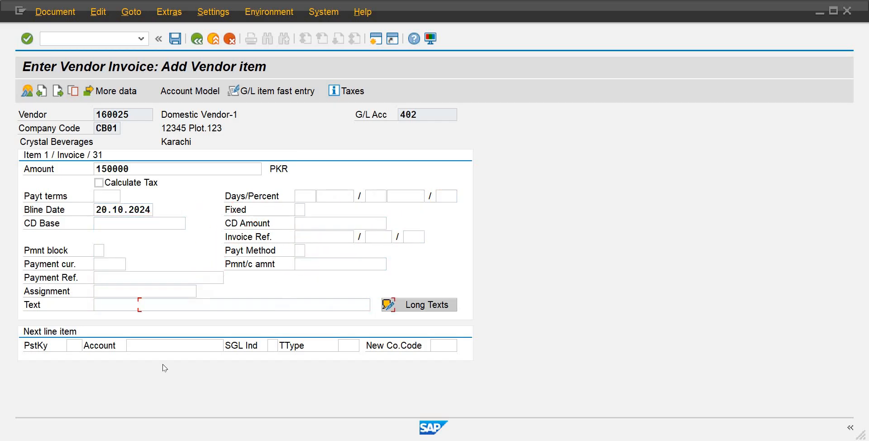
key("Tab")
key("Tab")
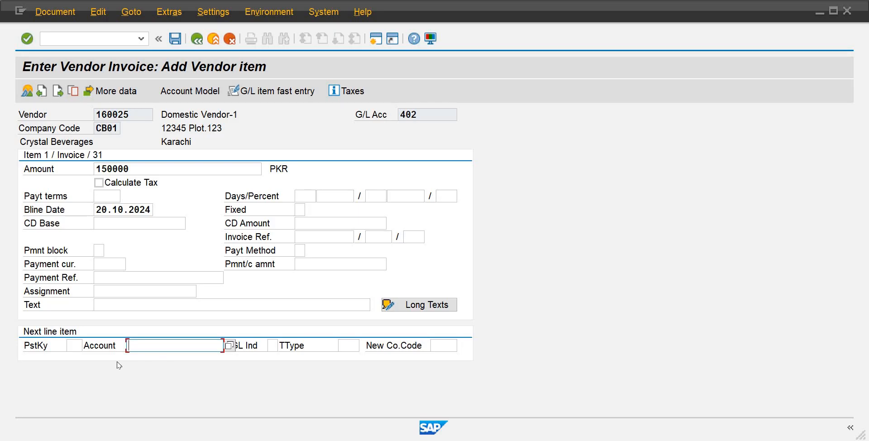
Choose posting key 40 (Debit entry) for the next line item from the list of posting keys.
left_click(78, 345)
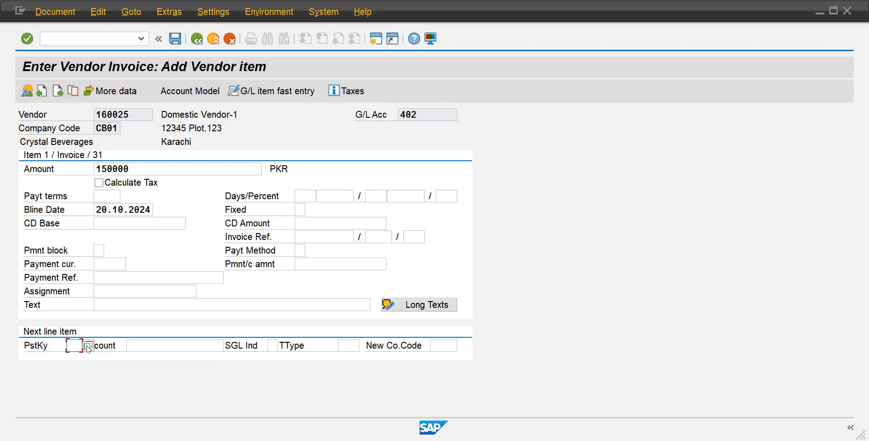
left_click(88, 345)
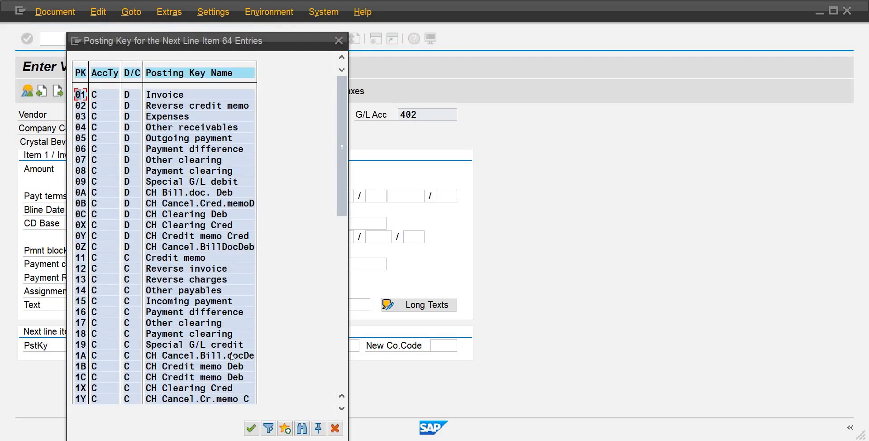
left_click(341, 387)
left_click(341, 368)
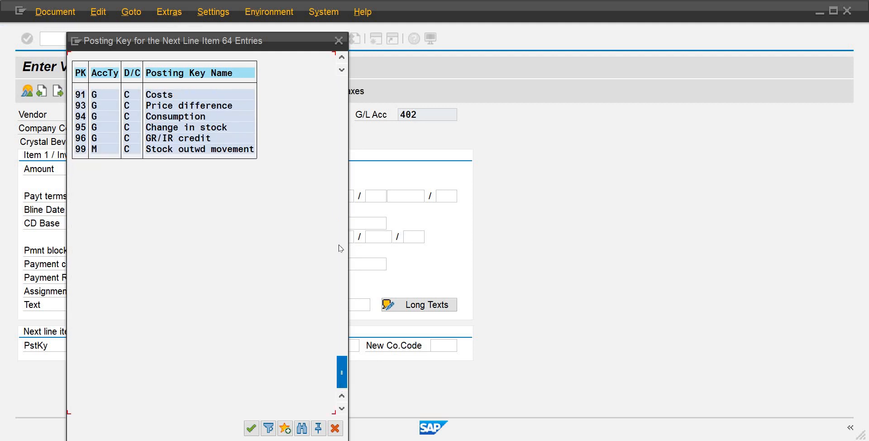
left_click(343, 122)
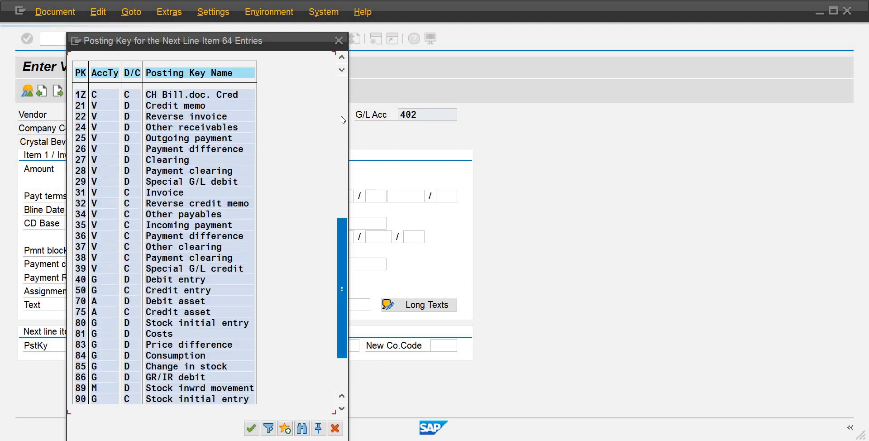
left_click(94, 195)
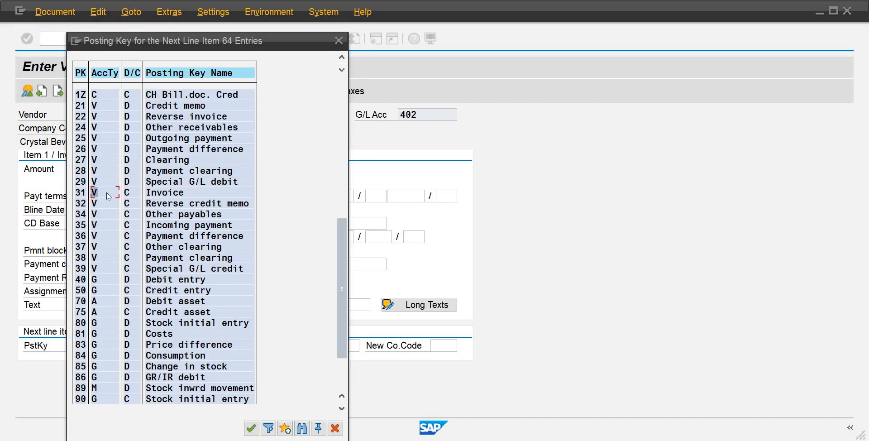
left_click(130, 194)
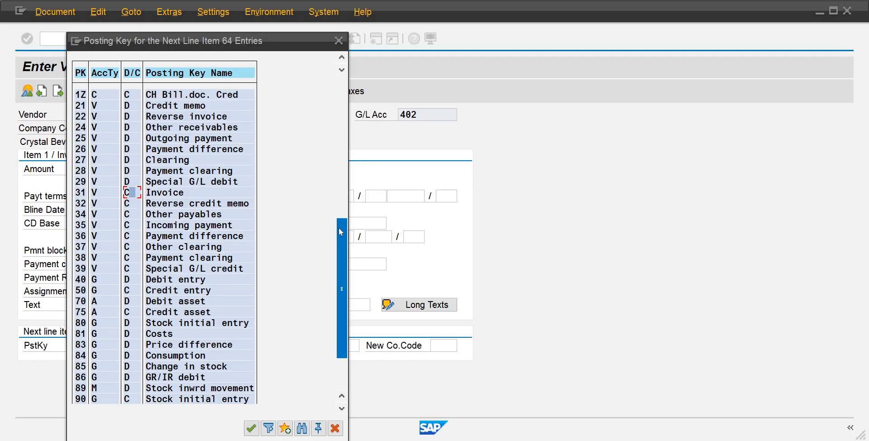
double_click(98, 279)
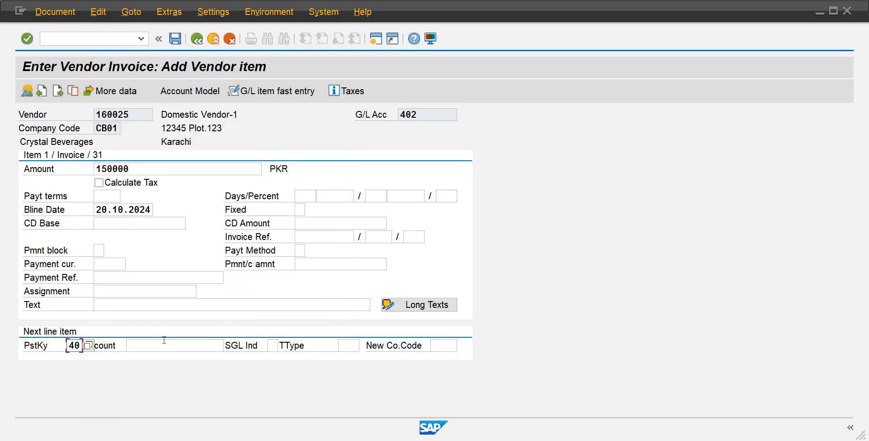
Pick Raw Materials-600 Ml Empty Bottle from the CB01 G/L accounts for the next line item and go to its details.
left_click(164, 341)
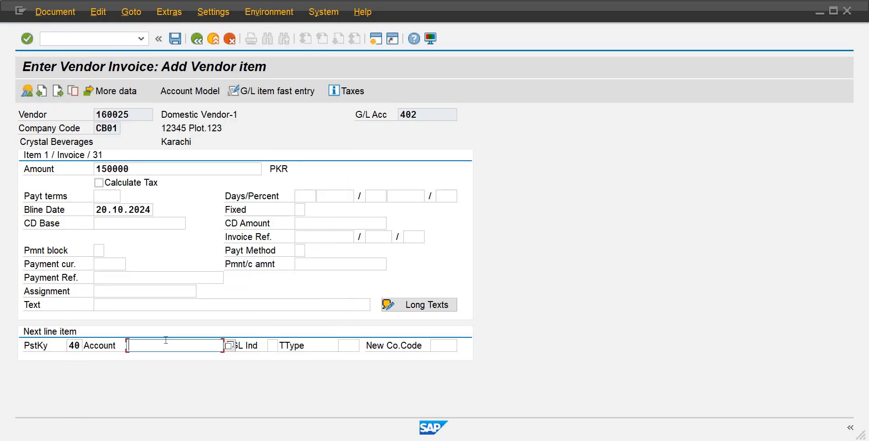
left_click(230, 344)
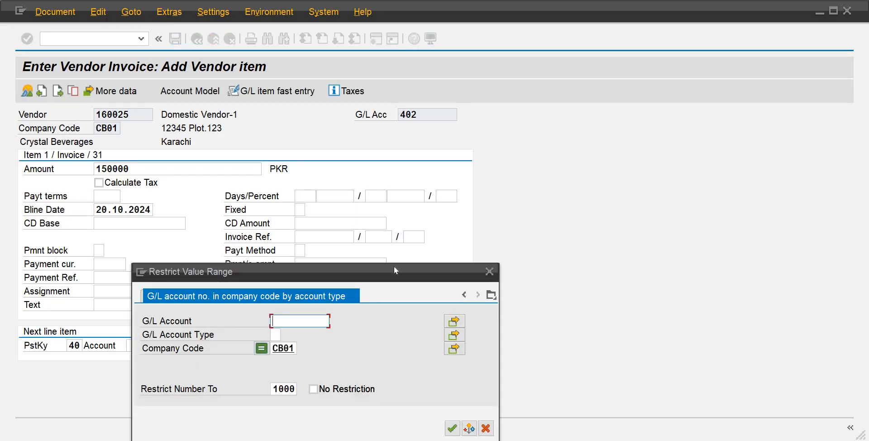
left_click_drag(394, 267, 382, 167)
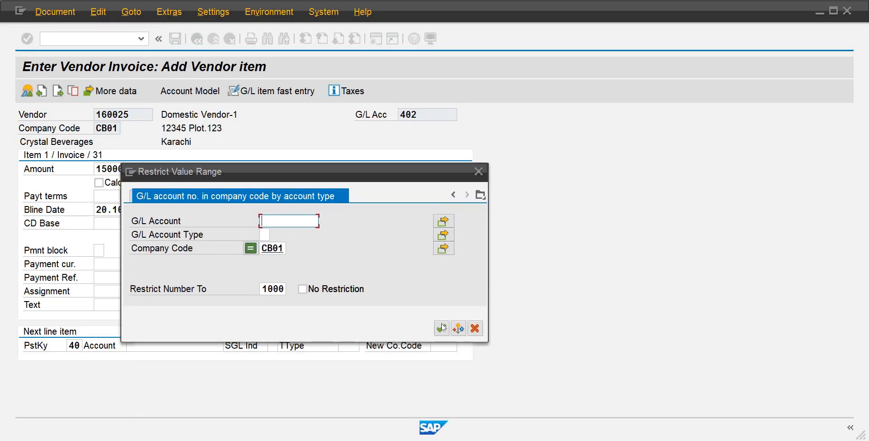
left_click(441, 327)
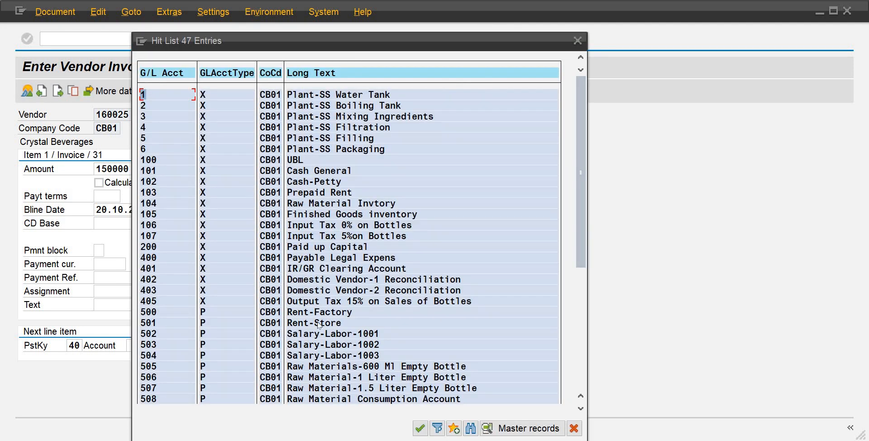
double_click(311, 367)
key("Return")
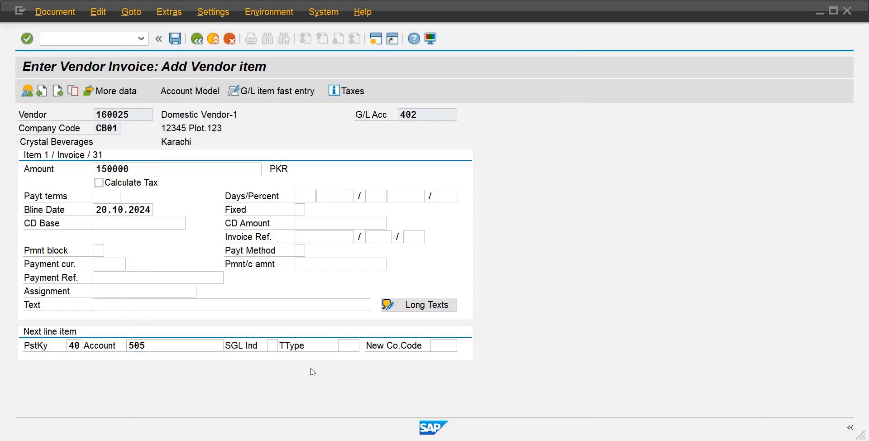
Set the debit item's amount to 150.000,00 PKR and post the vendor invoice.
type("150000")
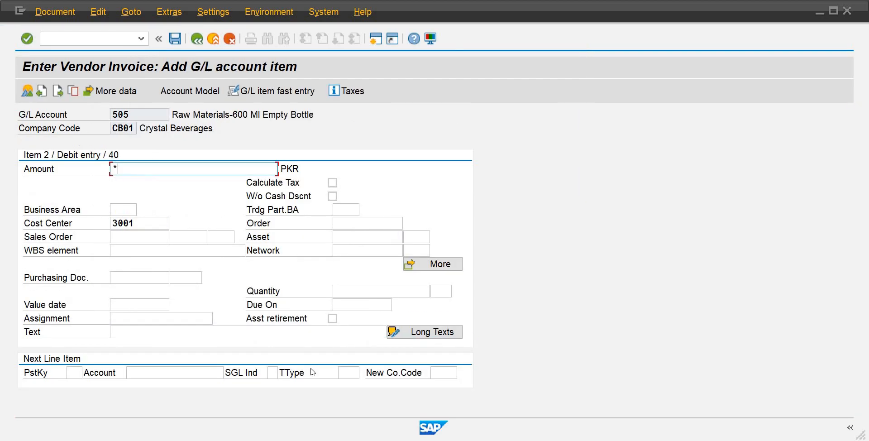
key("Return")
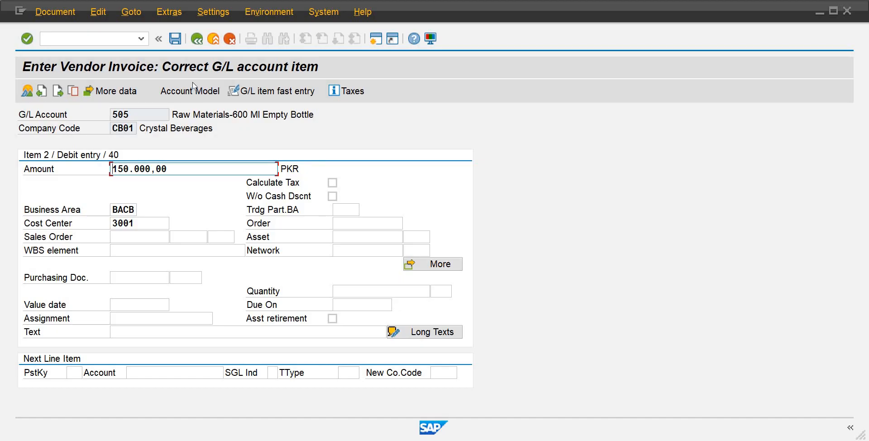
left_click(175, 40)
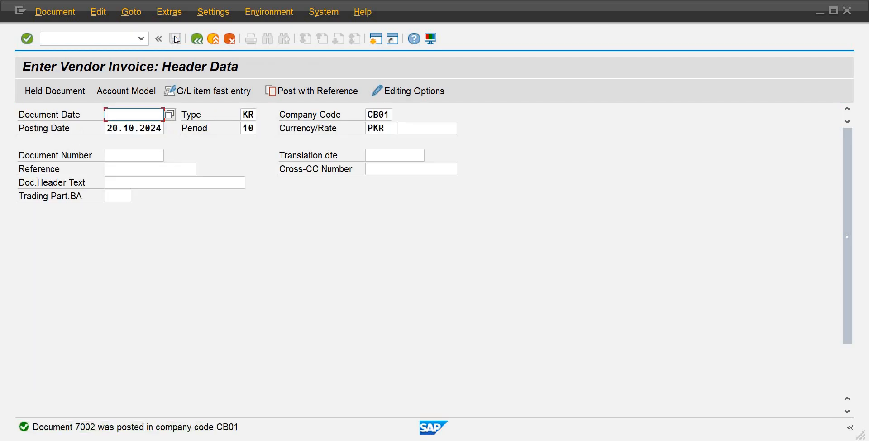
Leave the vendor invoice entry and open the favourite FAGLL03 for displaying G/L account line items.
left_click(199, 40)
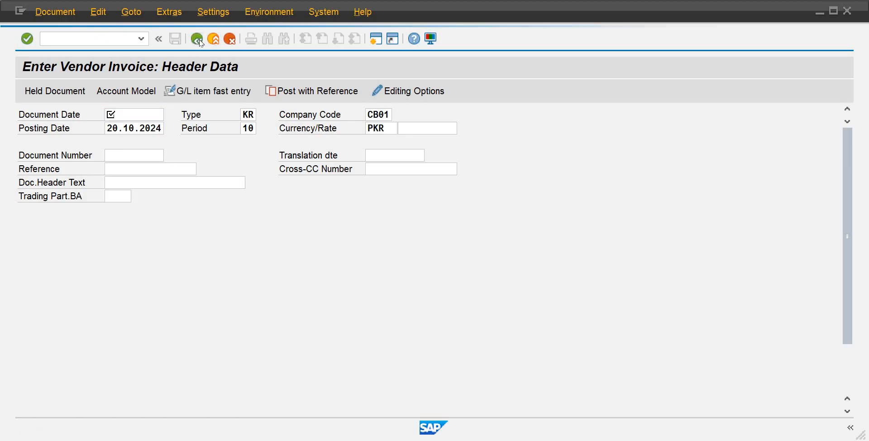
left_click(236, 273)
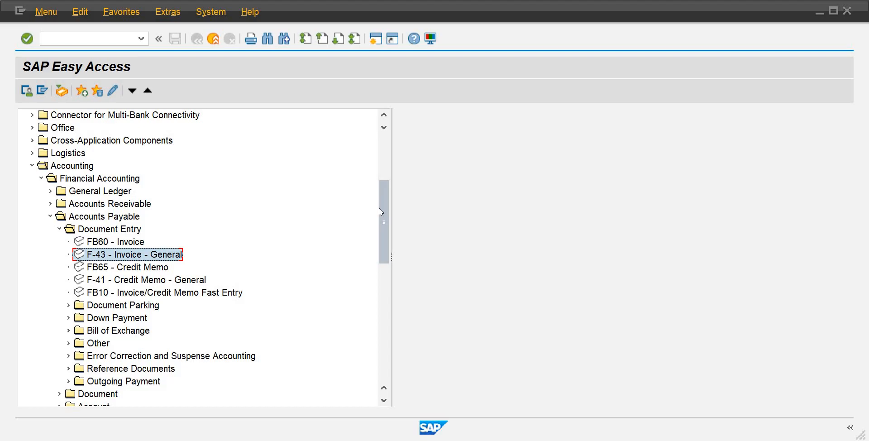
left_click_drag(383, 134, 369, 138)
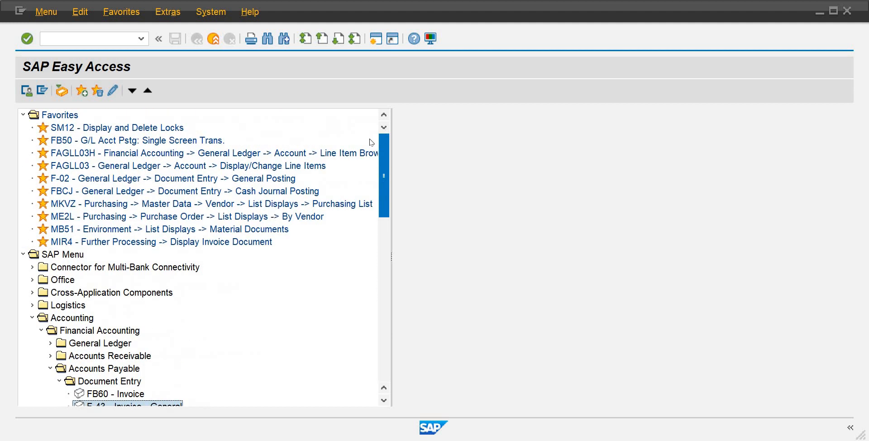
double_click(136, 166)
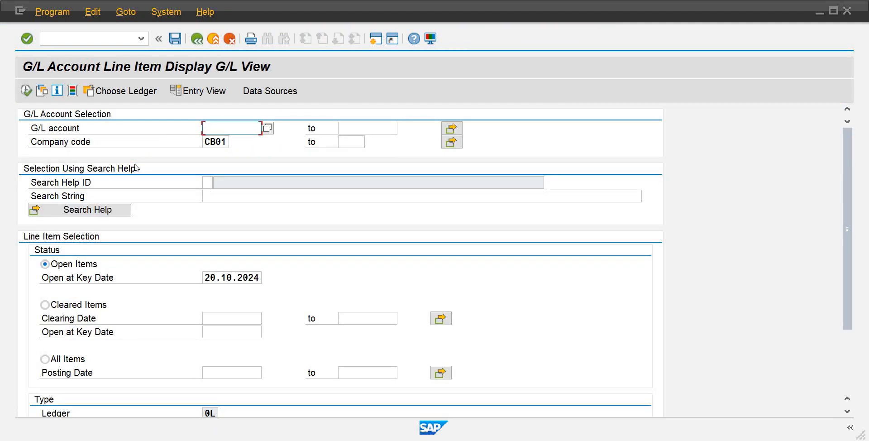
Select Raw Materials-600 Ml Empty Bottle from the CB01 G/L accounts as the account for the line item report.
left_click(268, 129)
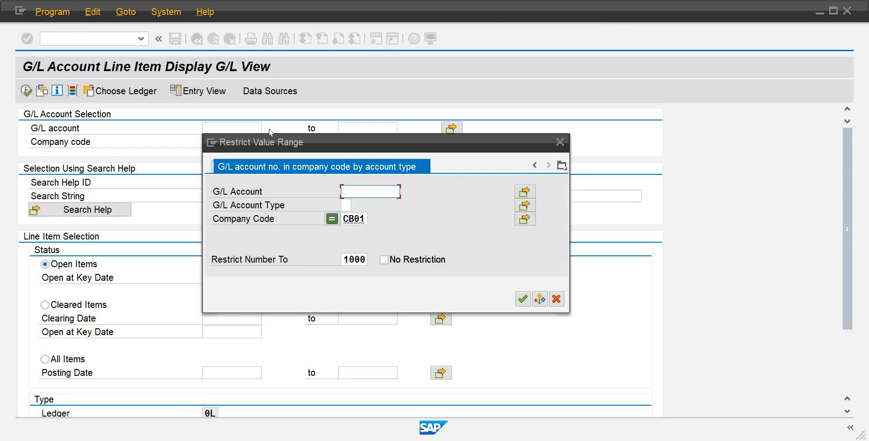
left_click(518, 295)
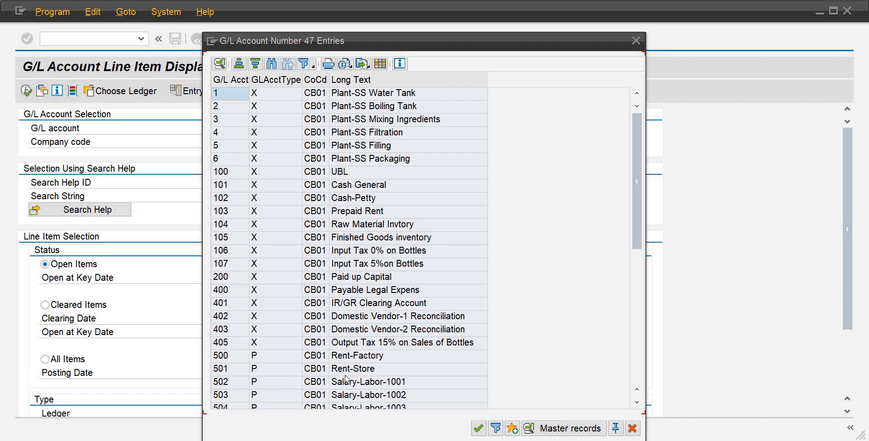
left_click(637, 402)
left_click(636, 402)
left_click(636, 402)
left_click(636, 402)
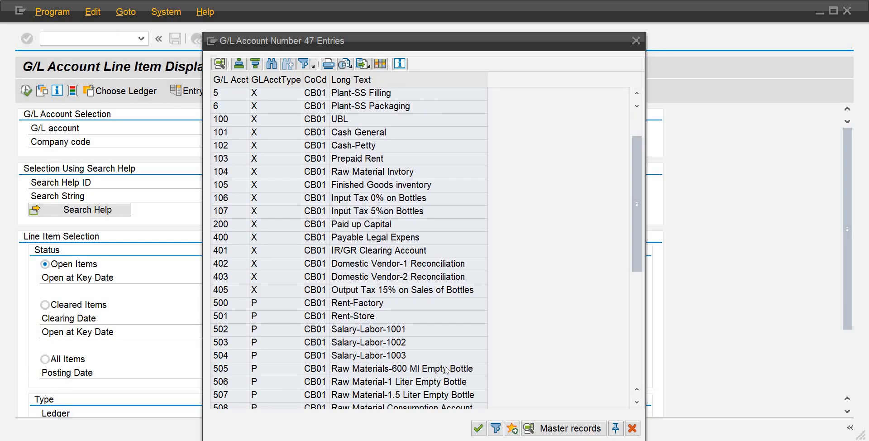
left_click(446, 369)
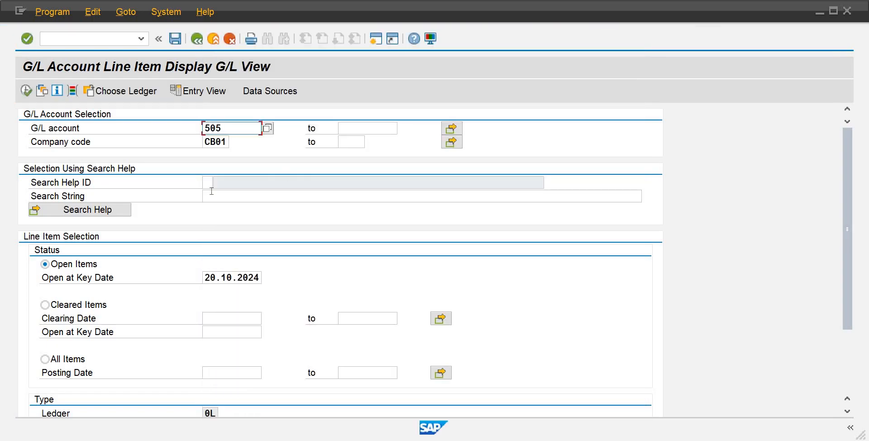
Set the line item status to All Items, keep ledger 0L and layout 1SAP, and run the report.
left_click(64, 359)
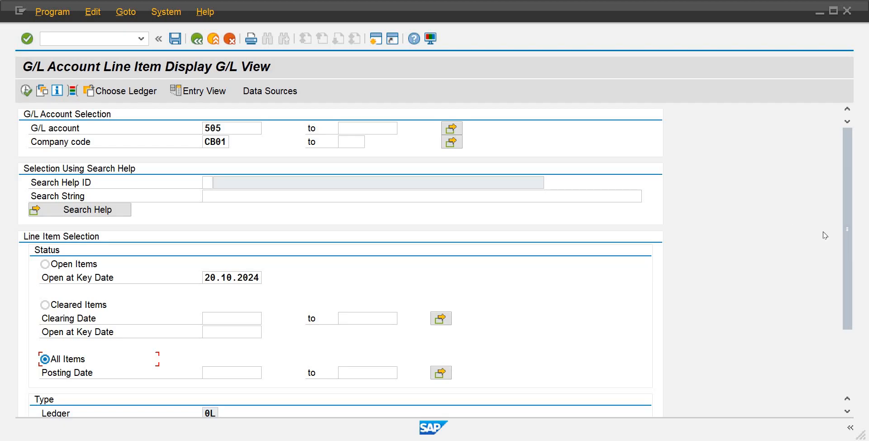
left_click(849, 343)
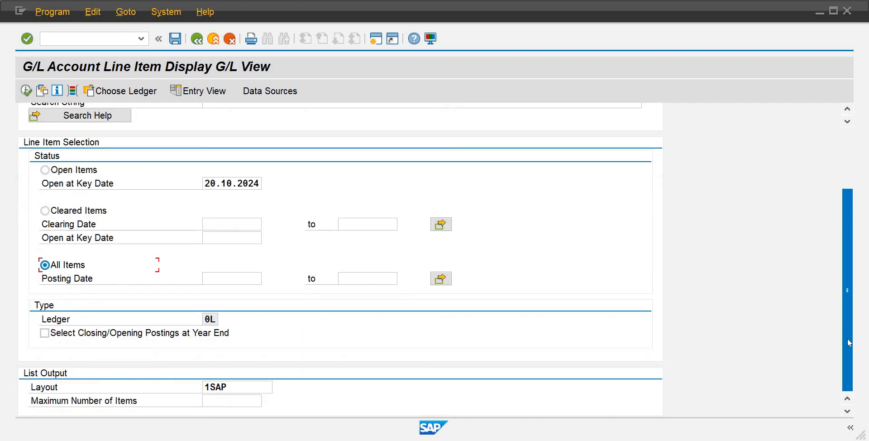
left_click(25, 91)
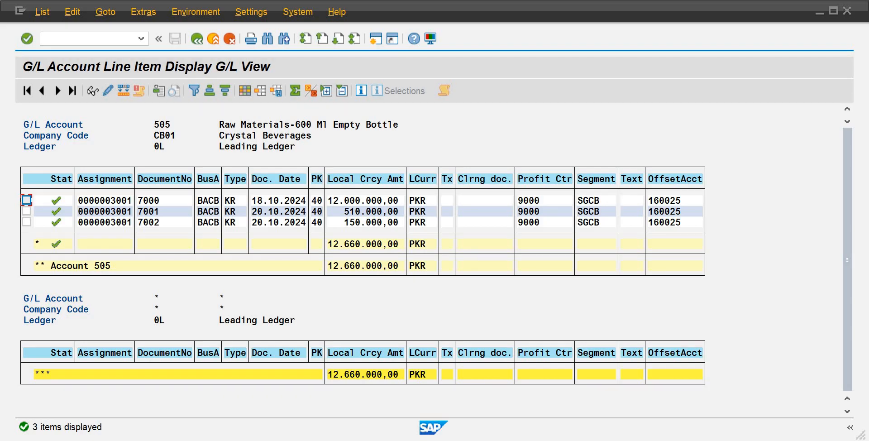
Switch to the other SAP Easy Access session and collapse its Logistics folder.
mouse_move(547, 439)
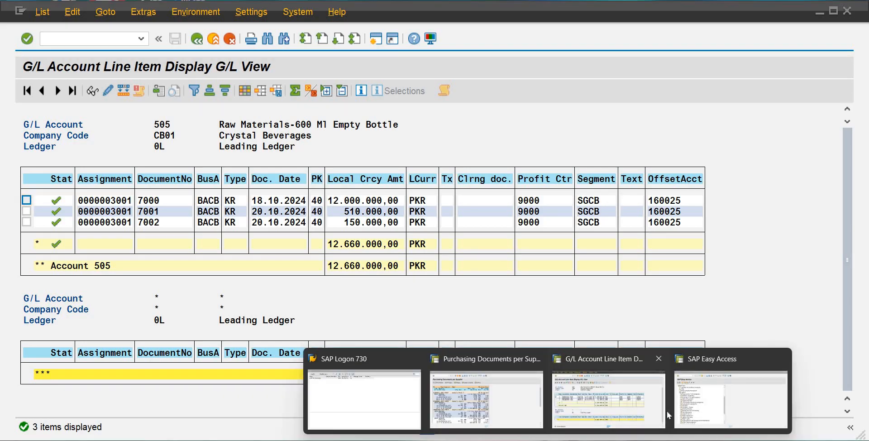
left_click(706, 398)
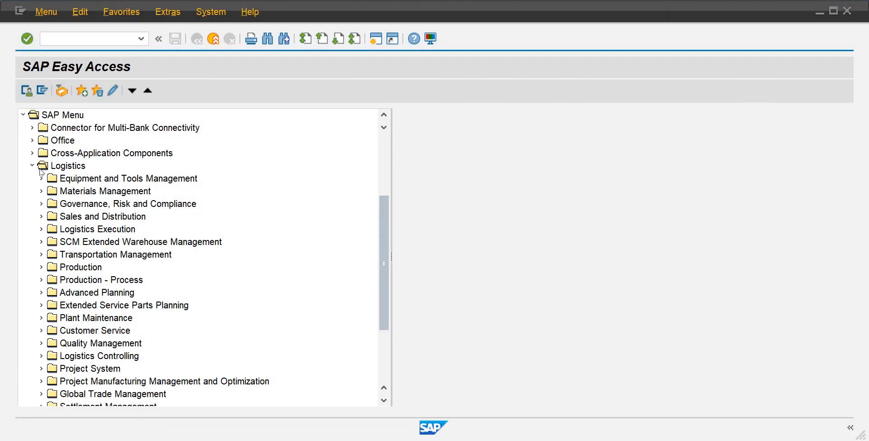
left_click(32, 166)
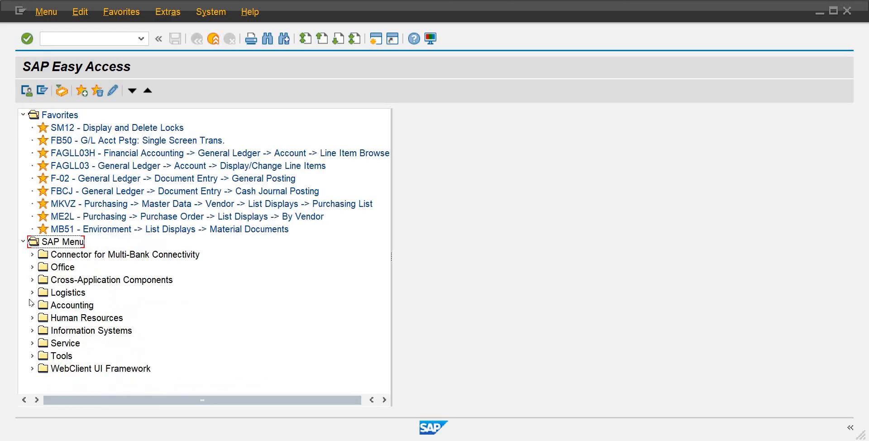
Open FB03 - Display from the Document folder of Accounts Payable under Accounting and Financial Accounting.
left_click(32, 305)
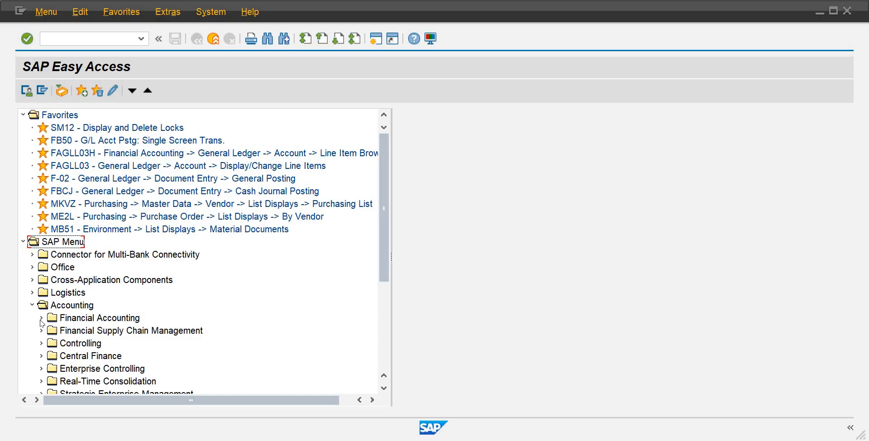
left_click(41, 318)
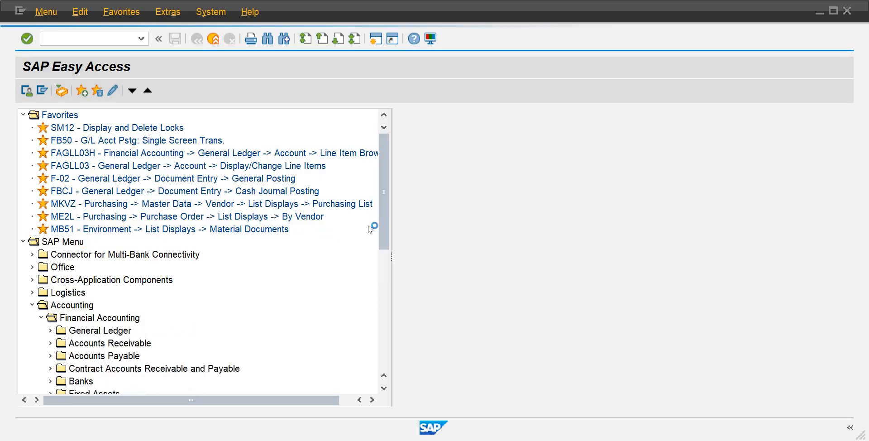
left_click_drag(382, 242, 226, 275)
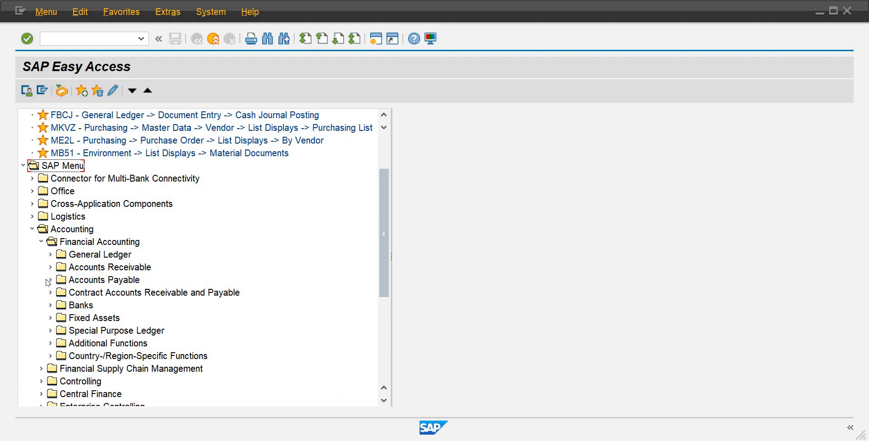
left_click(49, 280)
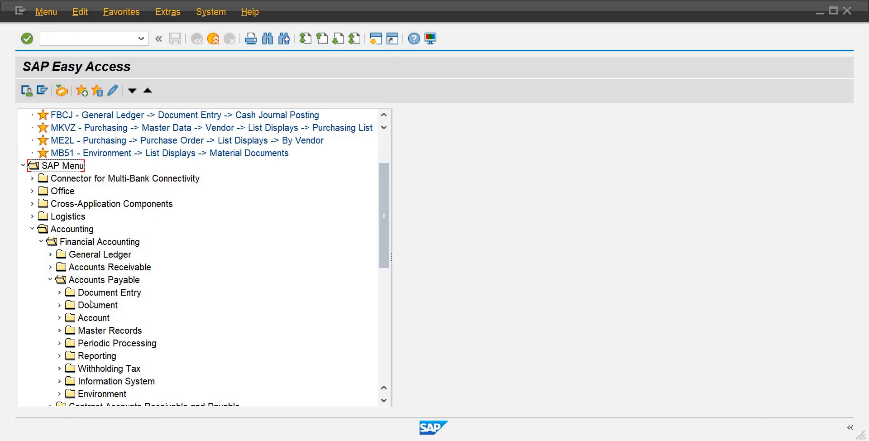
left_click(59, 305)
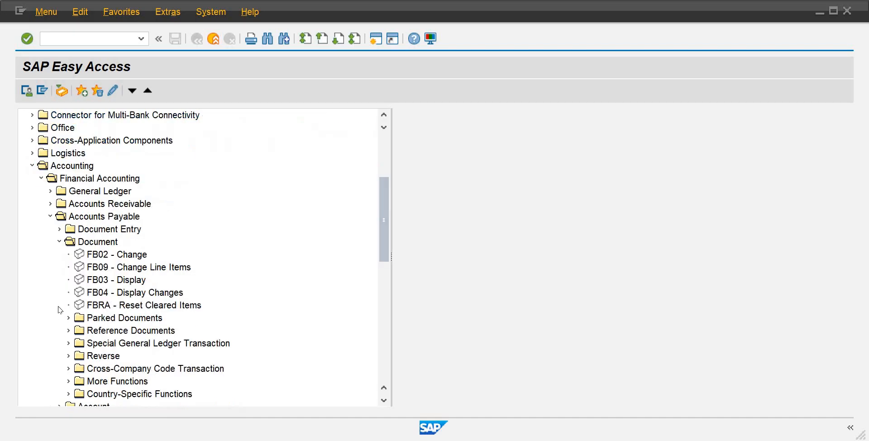
double_click(125, 284)
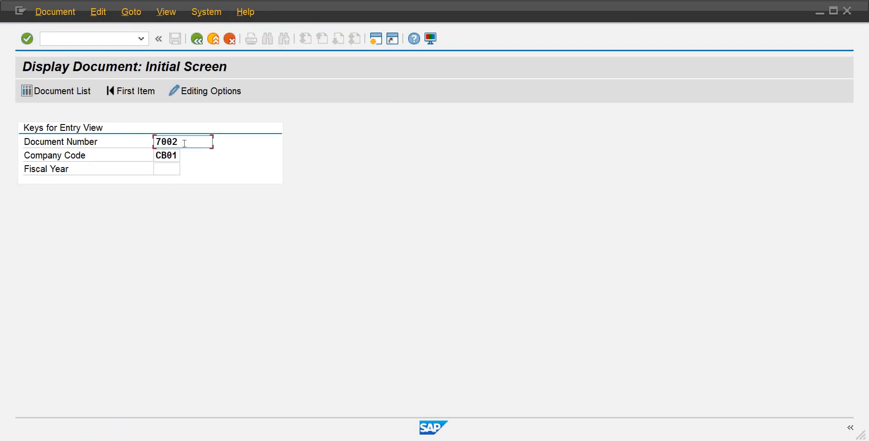
Display accounting document 7000 of company code CB01 for fiscal year 2024, review its line items and leave FB03.
key("BackSpace")
type("0")
left_click(158, 169)
type("2024")
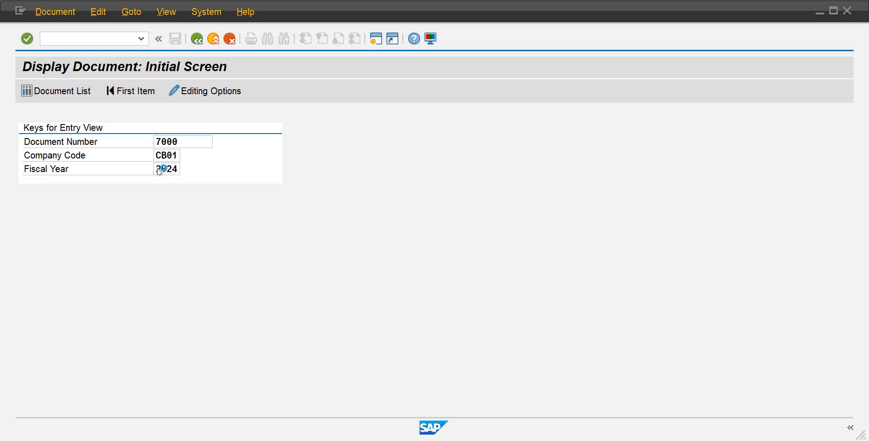
key("Return")
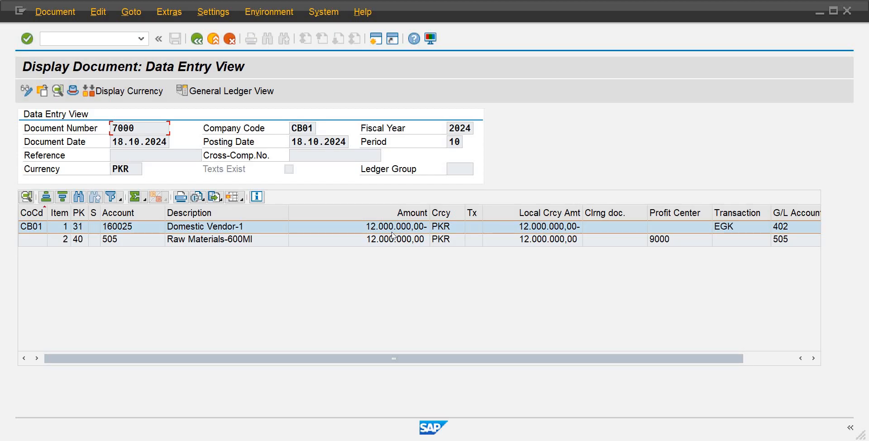
left_click(197, 39)
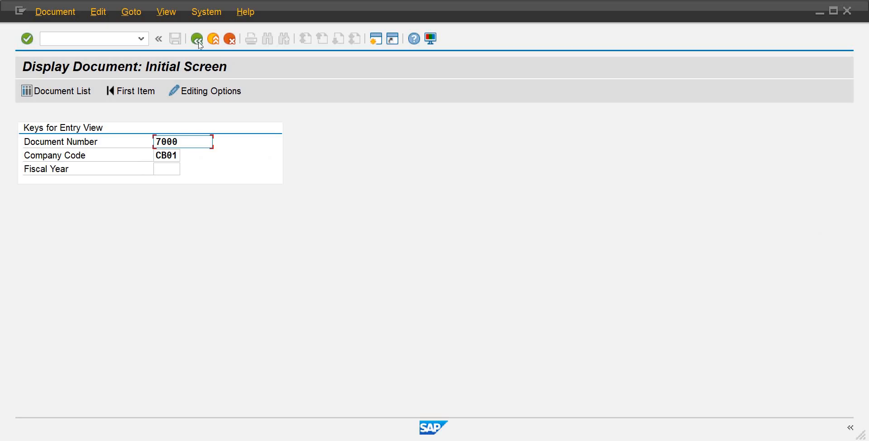
left_click(198, 40)
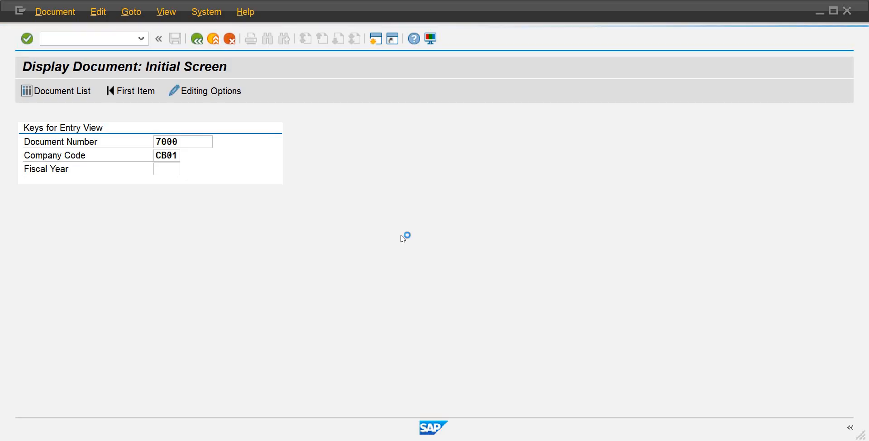
Compare the Purchasing Documents per Supplier list with the Raw Materials-600 Ml Empty Bottle G/L line items in the other SAP sessions.
mouse_move(515, 438)
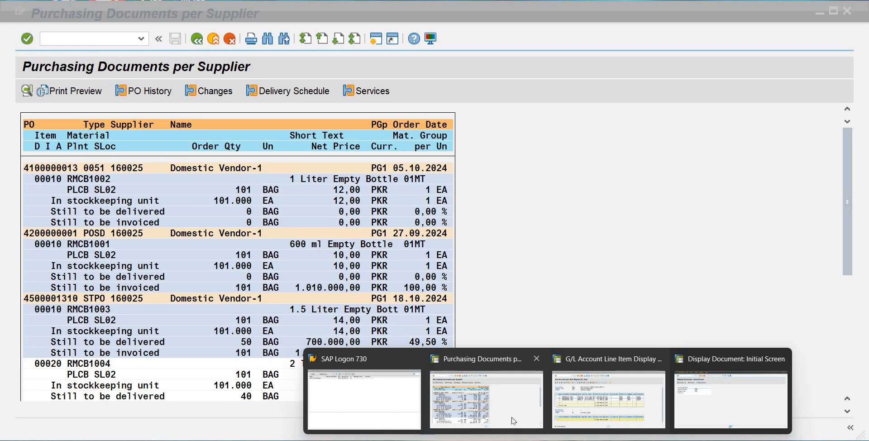
left_click(513, 420)
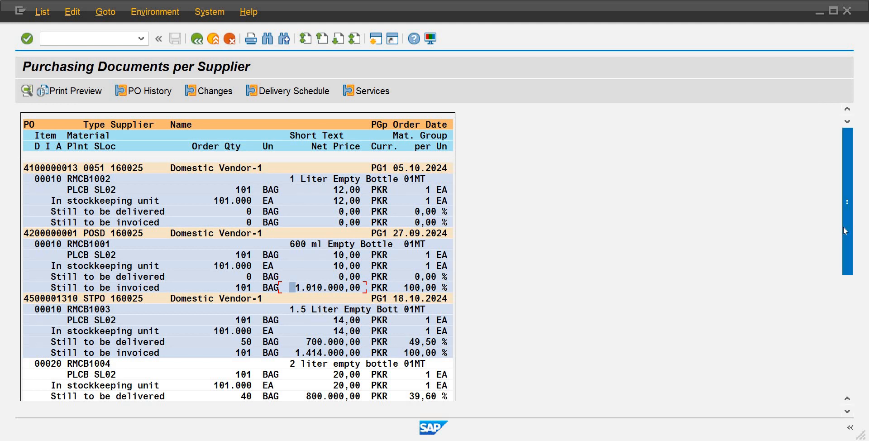
left_click_drag(843, 227, 846, 253)
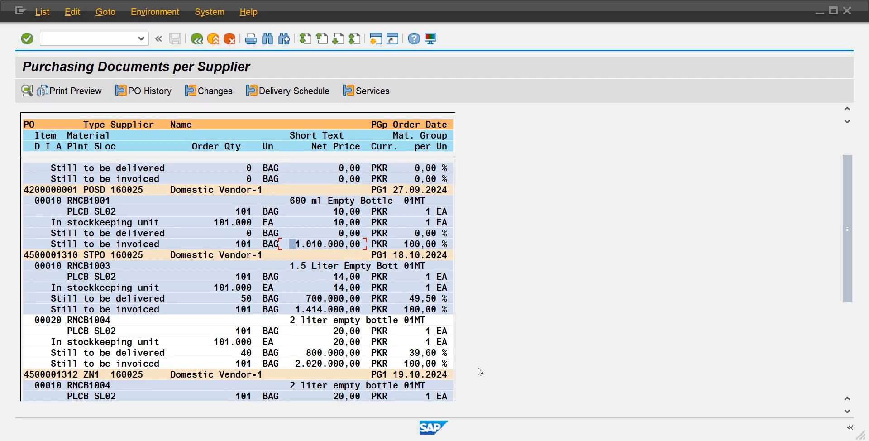
mouse_move(513, 437)
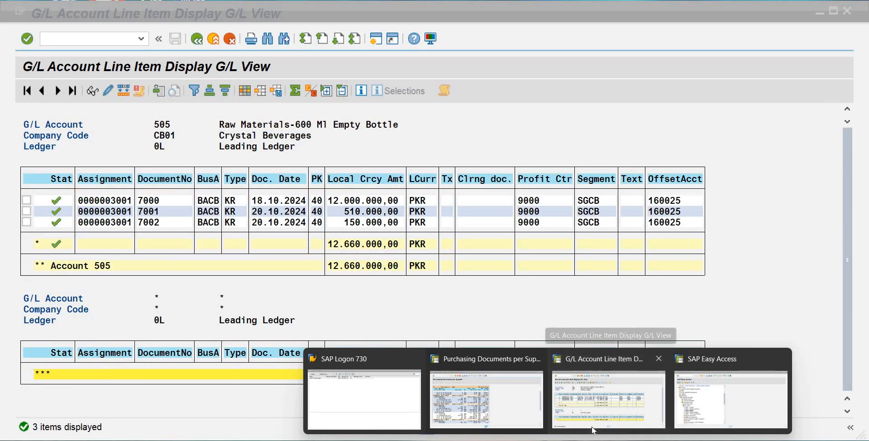
left_click(592, 430)
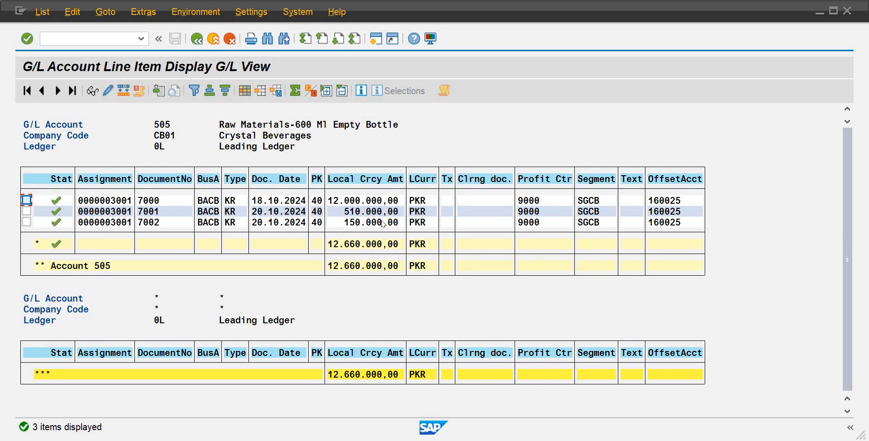
left_click(339, 203)
Switch to the SAP Easy Access session and expand its Logistics folder.
mouse_move(549, 438)
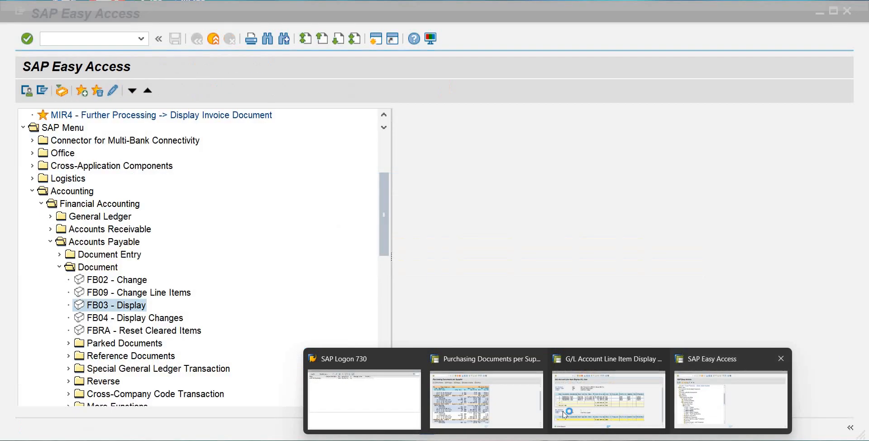
left_click(730, 398)
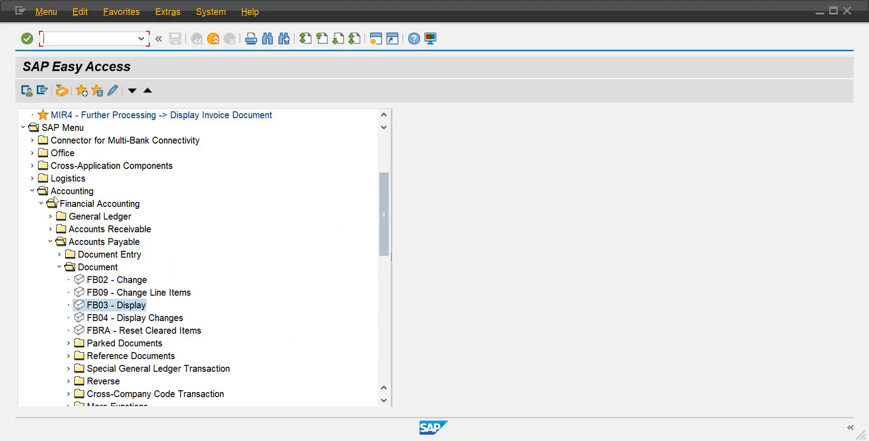
left_click(31, 182)
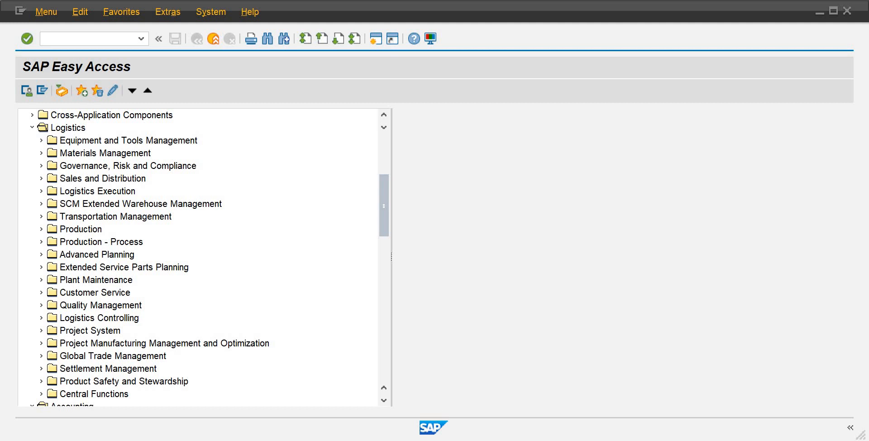
Return to the G/L account line item report and examine the local currency amount of document 7000.
mouse_move(572, 440)
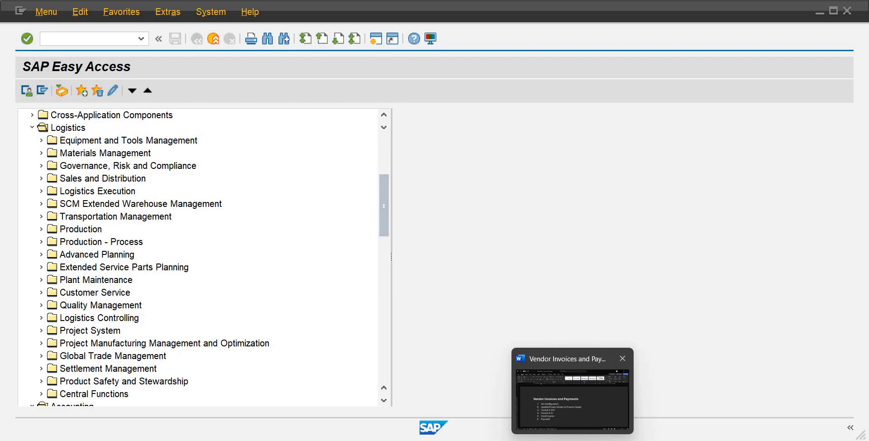
left_click(522, 397)
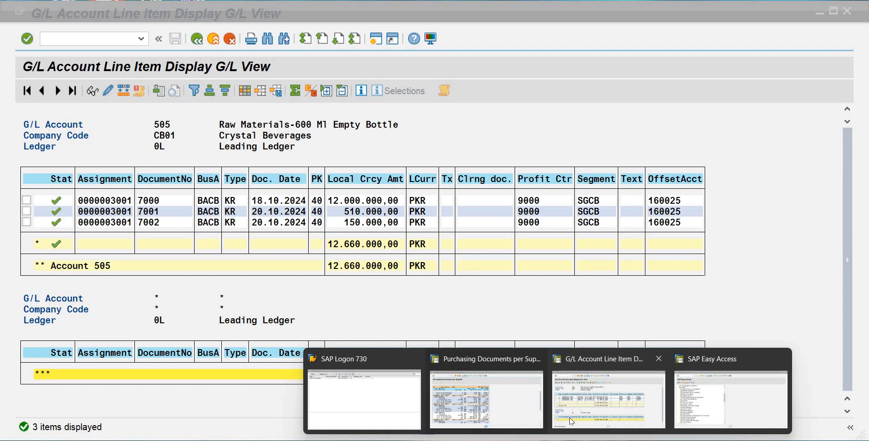
left_click(614, 389)
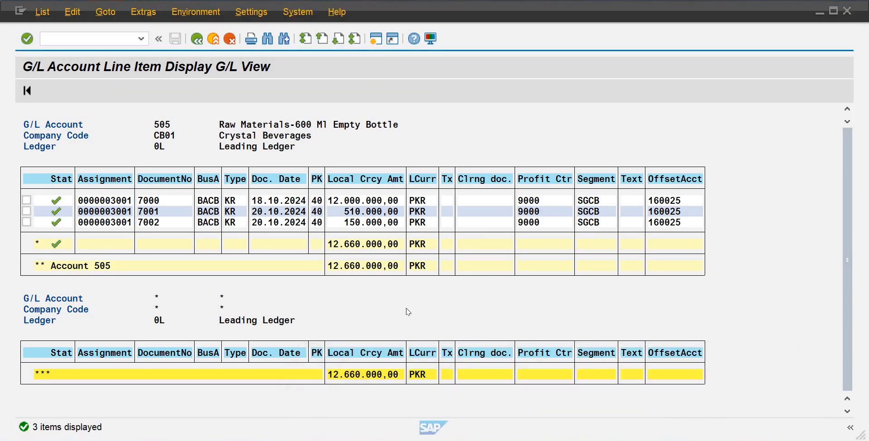
left_click(334, 199)
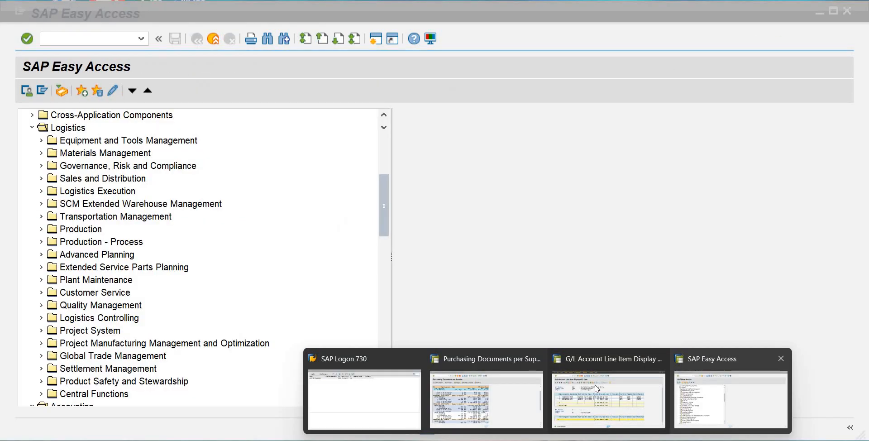
Open MMBE - Stock Overview from the Stock folder under Logistics, Materials Management, Inventory Management and Environment in the SAP Easy Access session.
left_click(679, 400)
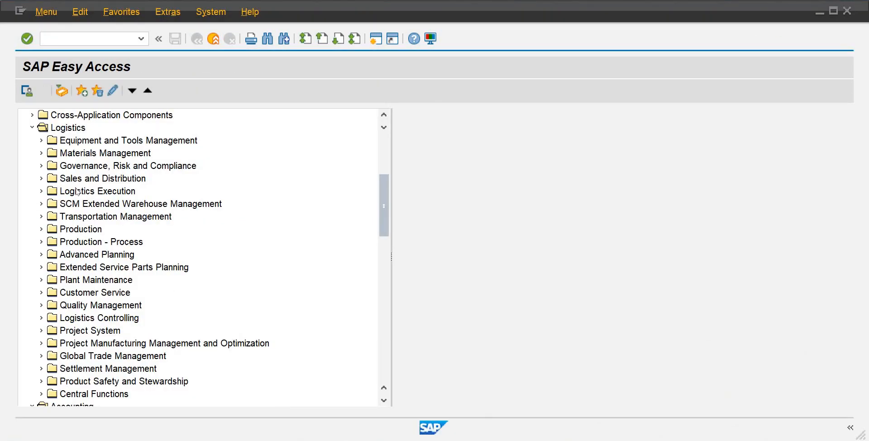
left_click(41, 154)
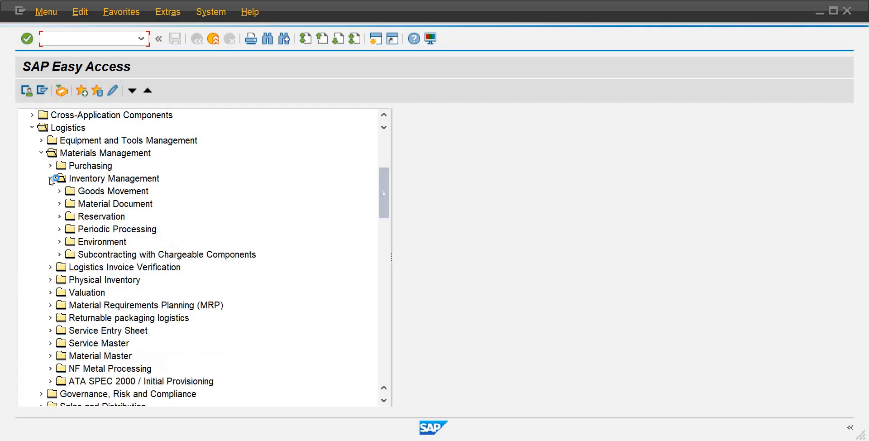
left_click(60, 243)
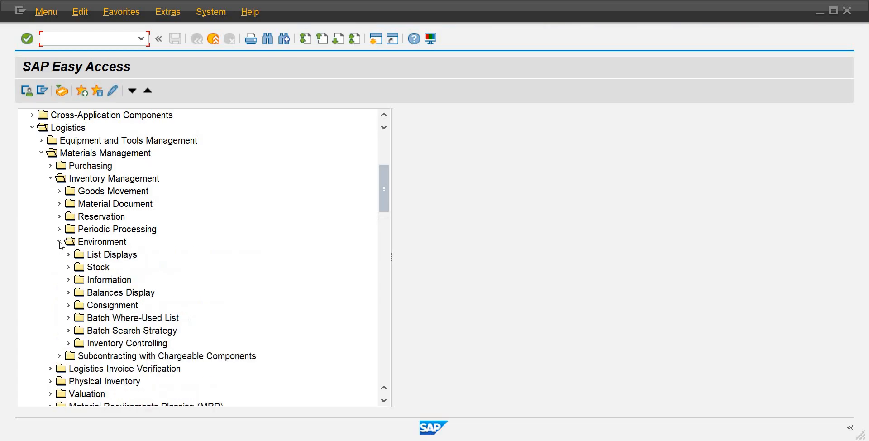
left_click(69, 267)
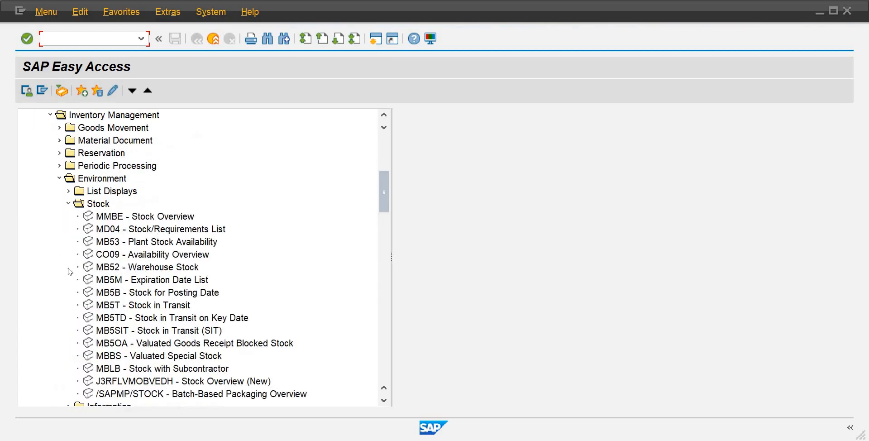
double_click(141, 218)
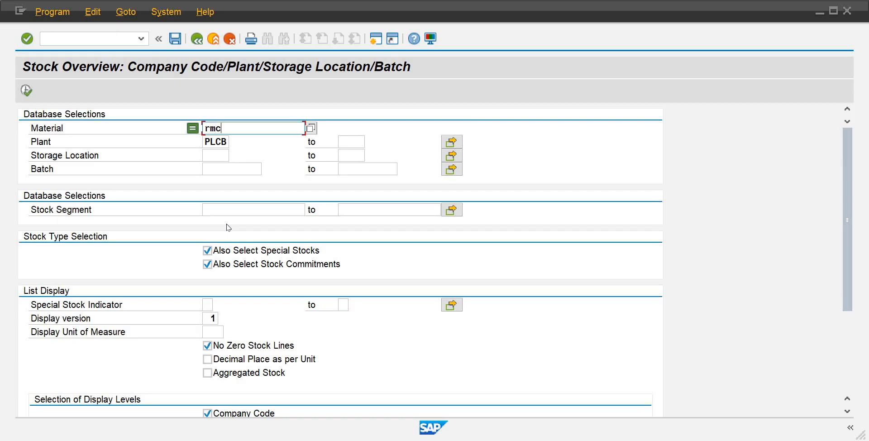
Enter material RMCB1001 and storage location SL02 for plant PLCB as the stock overview selection.
type("rmcb100")
key("Tab")
key("Tab")
key("Tab")
key("Tab")
key("Tab")
key("Tab")
key("Tab")
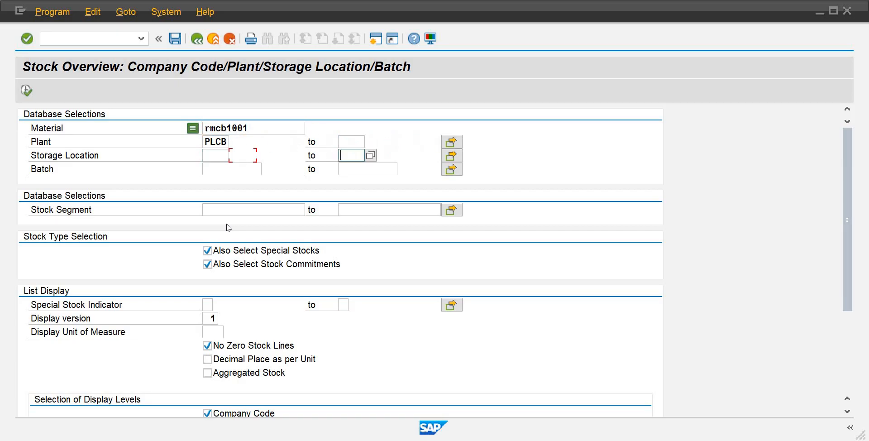
left_click(225, 153)
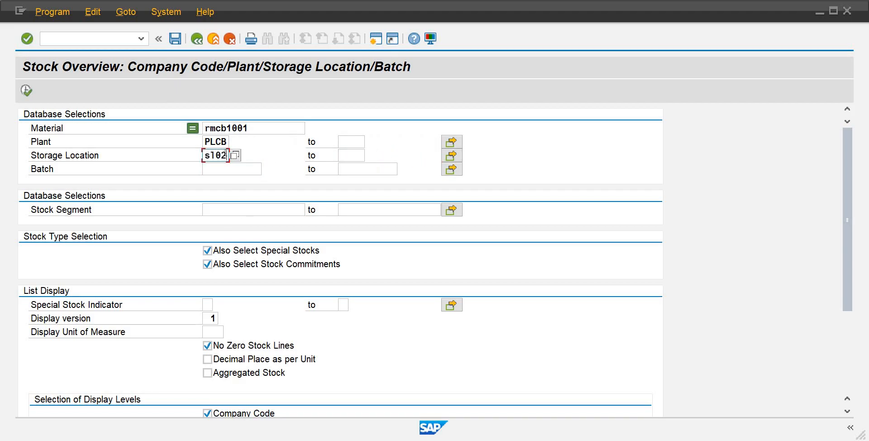
Keep the preset stock type, list display and display level options and run the stock overview.
key("Tab")
key("Tab")
key("Tab")
key("Tab")
key("Tab")
key("Tab")
key("Tab")
key("Tab")
key("Tab")
key("Tab")
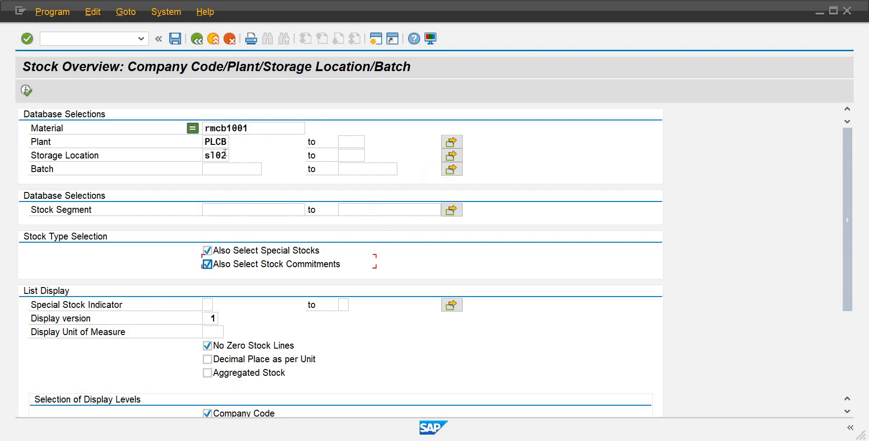
key("Tab")
key("Tab")
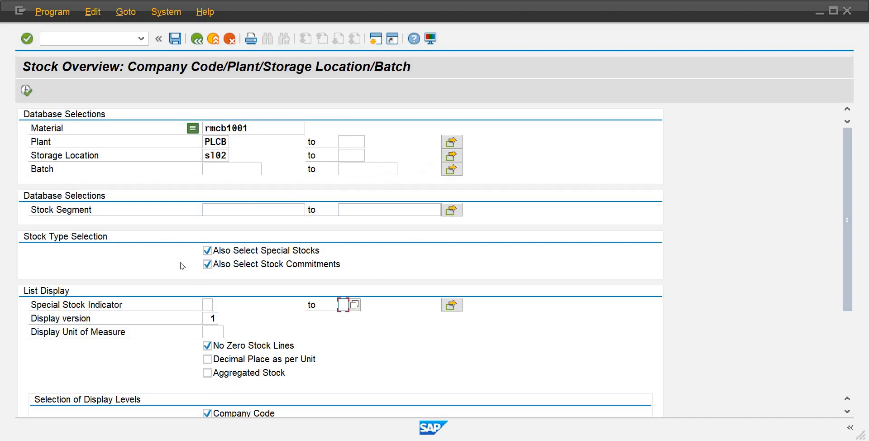
key("Tab")
key("Tab")
key("Tab")
key("Tab")
key("Tab")
key("Tab")
key("Tab")
key("Tab")
key("Tab")
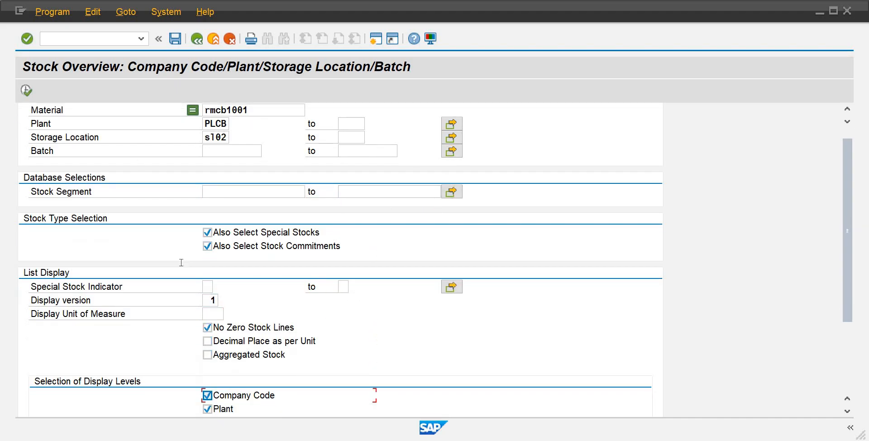
key("Tab")
key("Tab")
key("Tab")
key("Tab")
key("Tab")
key("Tab")
key("Tab")
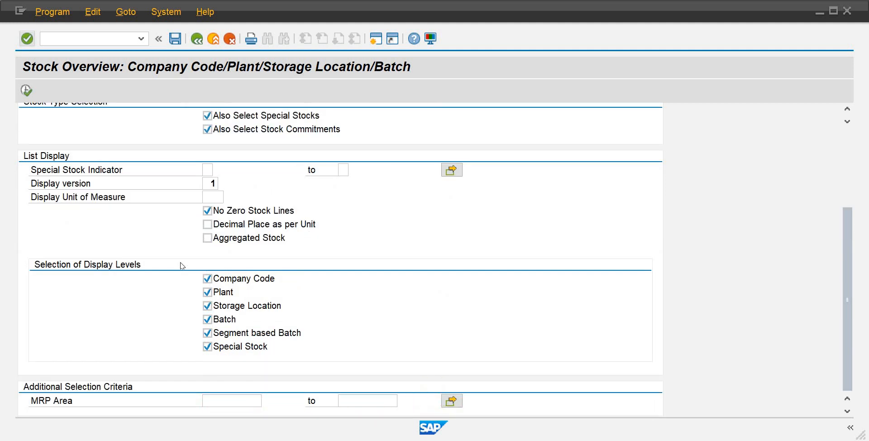
key("Tab")
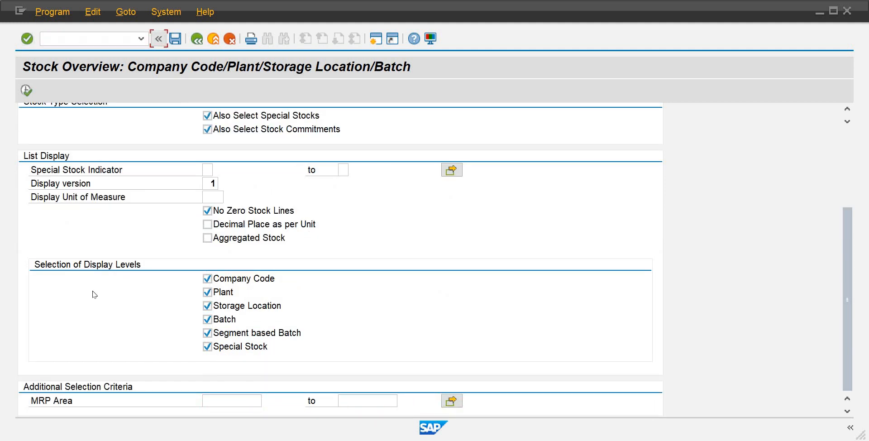
left_click(27, 91)
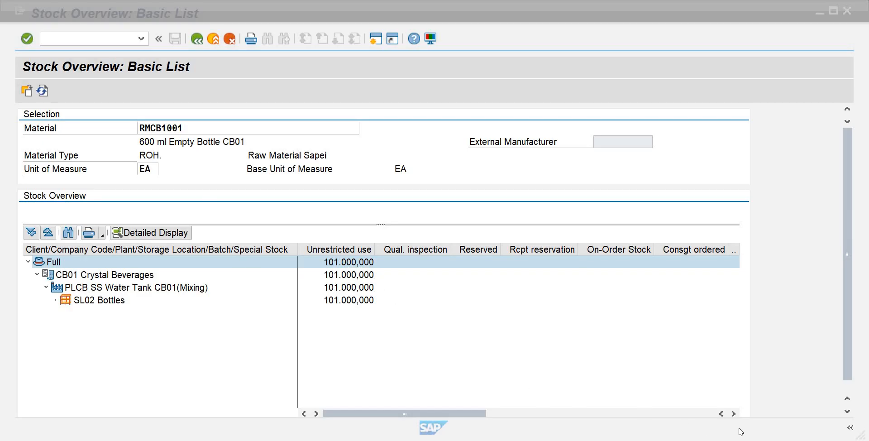
Examine all stock type columns for the 600 ml Empty Bottle material and return to the stock overview selection.
left_click(734, 413)
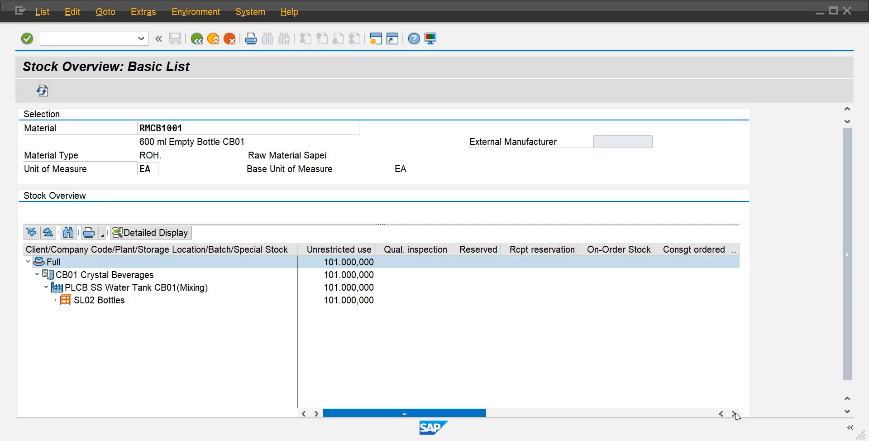
left_click(734, 413)
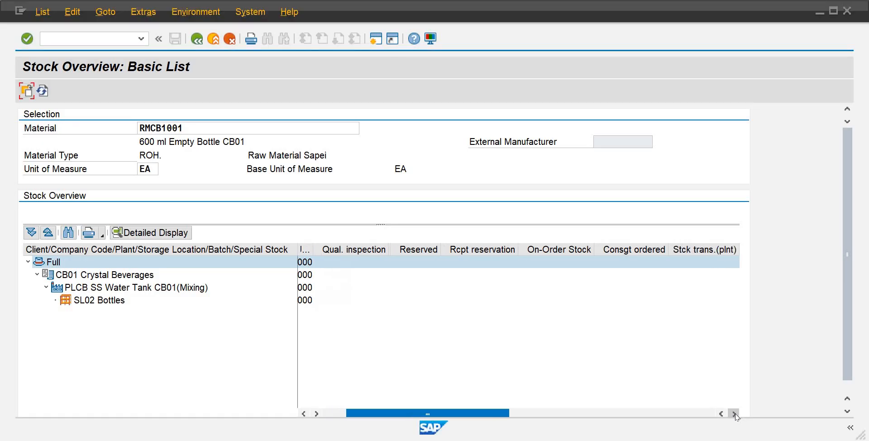
left_click(734, 414)
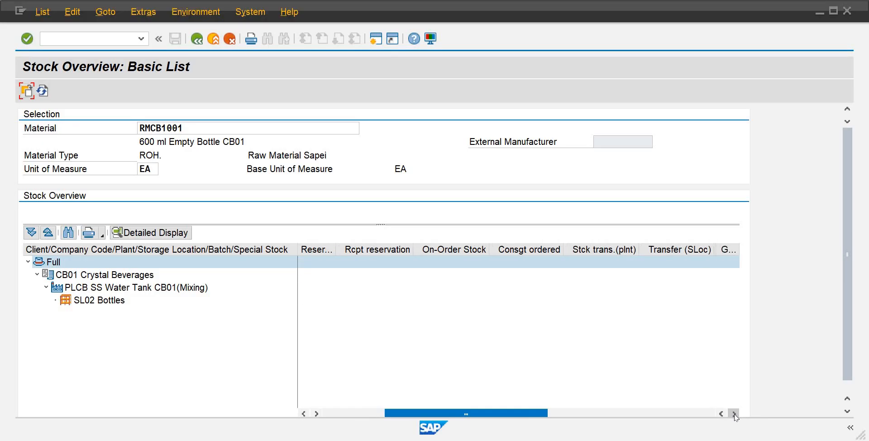
left_click(733, 413)
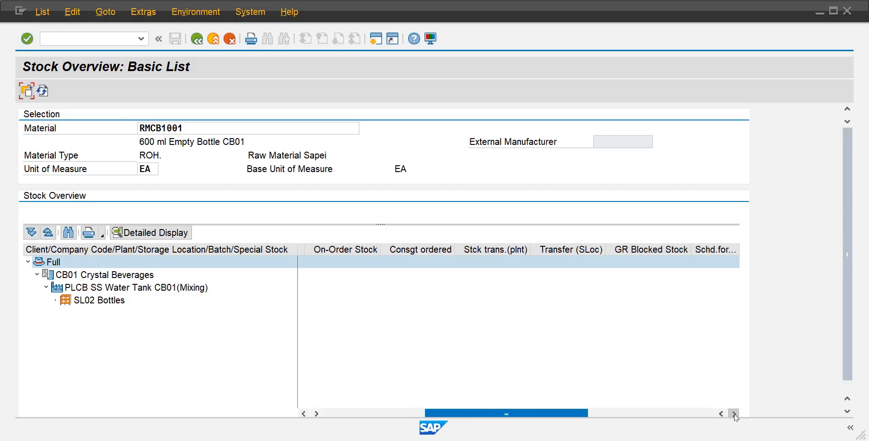
left_click(708, 414)
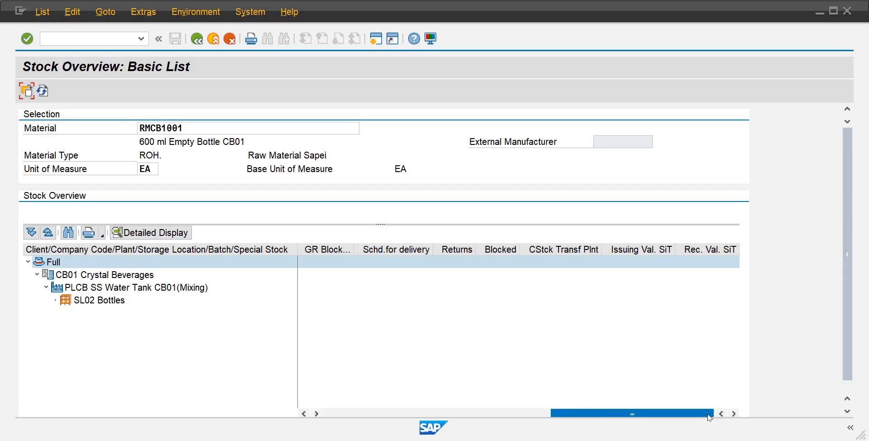
left_click(196, 39)
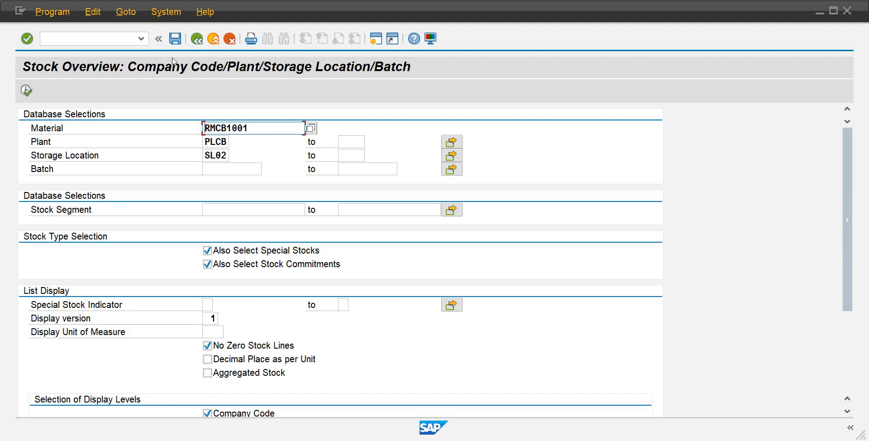
Leave the stock overview and open MB5S - List of GR/IR Balances from the Balances Display folder under Inventory Management, Environment.
left_click(196, 39)
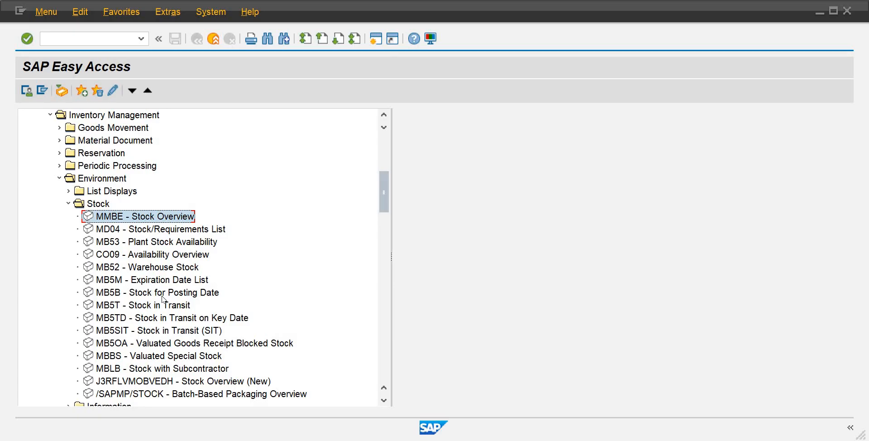
left_click(68, 204)
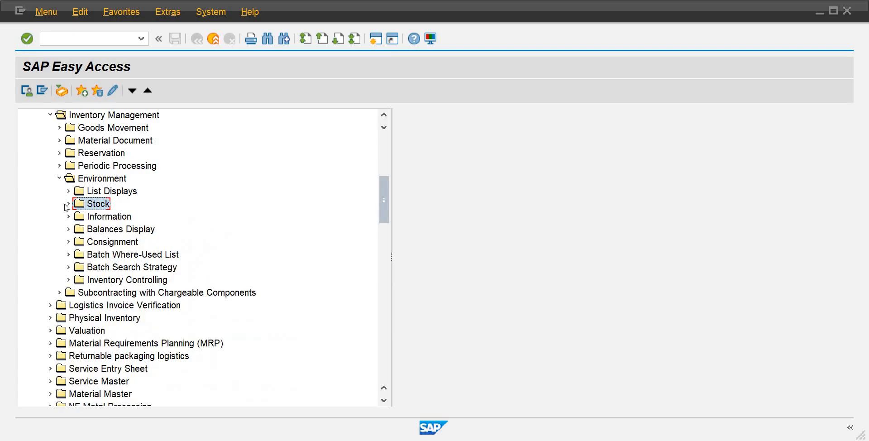
left_click(68, 230)
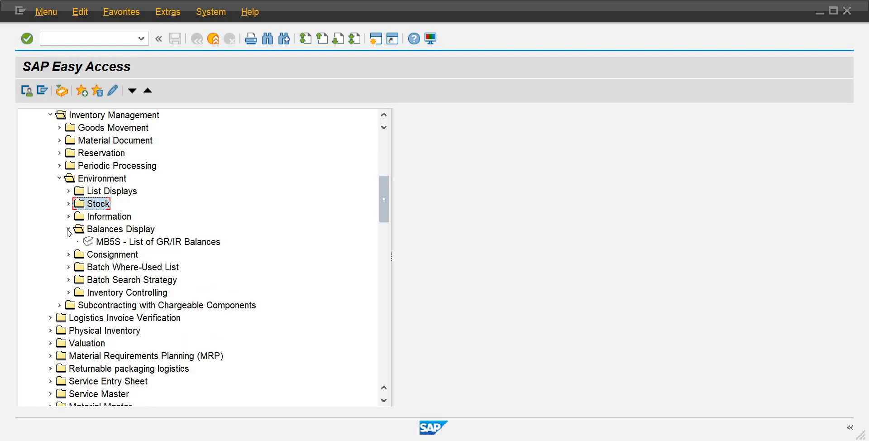
double_click(105, 244)
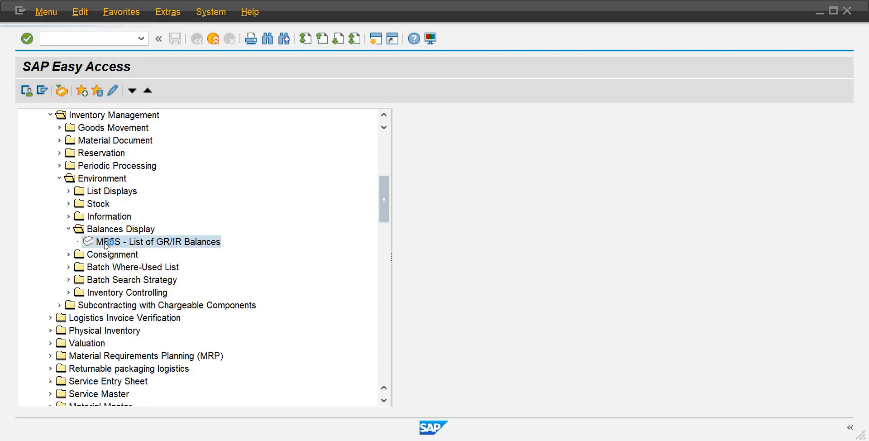
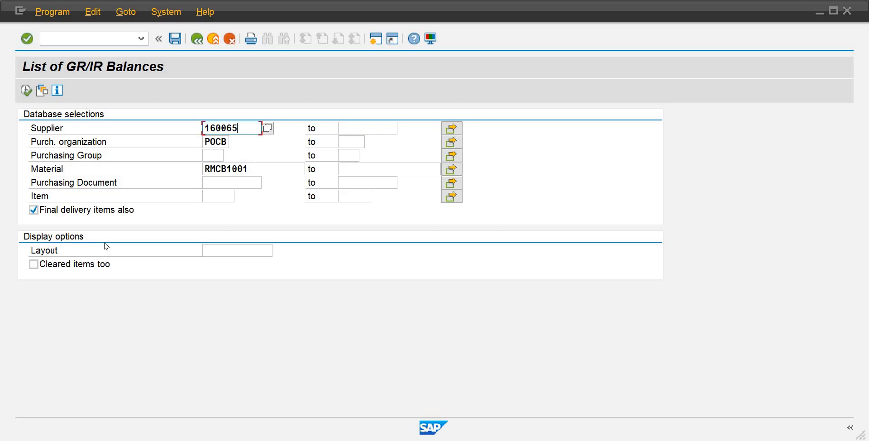
Set the purchasing group to PG1 in the GR/IR balances selection and try to run the list.
left_click(210, 157)
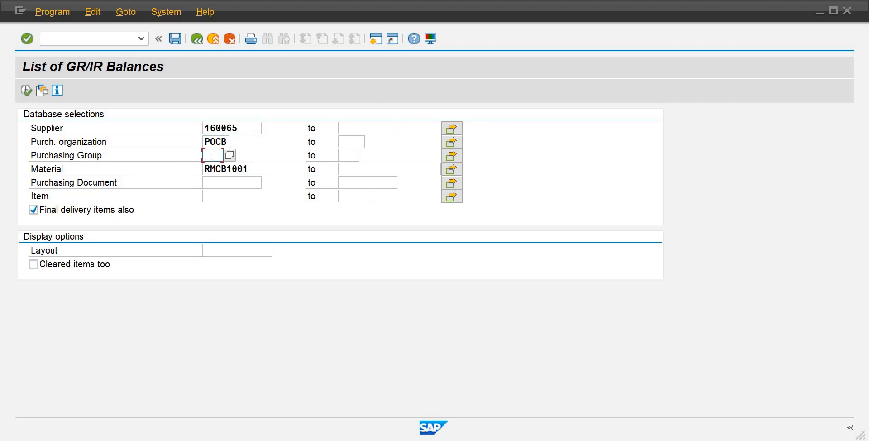
type("pg1")
left_click(26, 93)
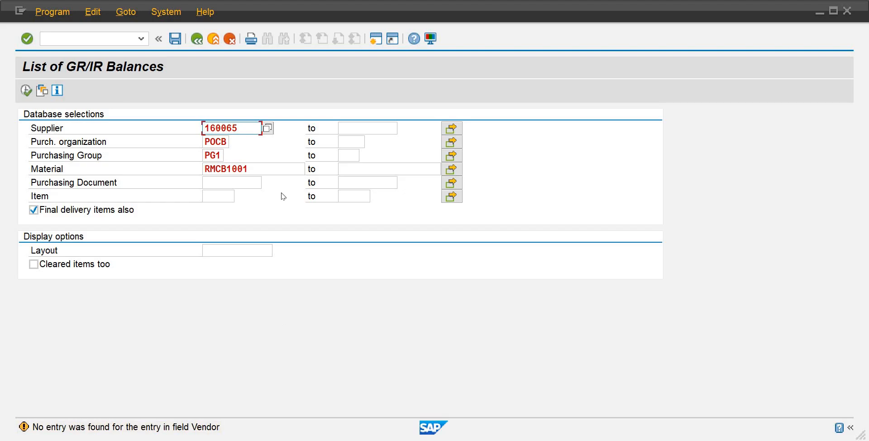
left_click(268, 128)
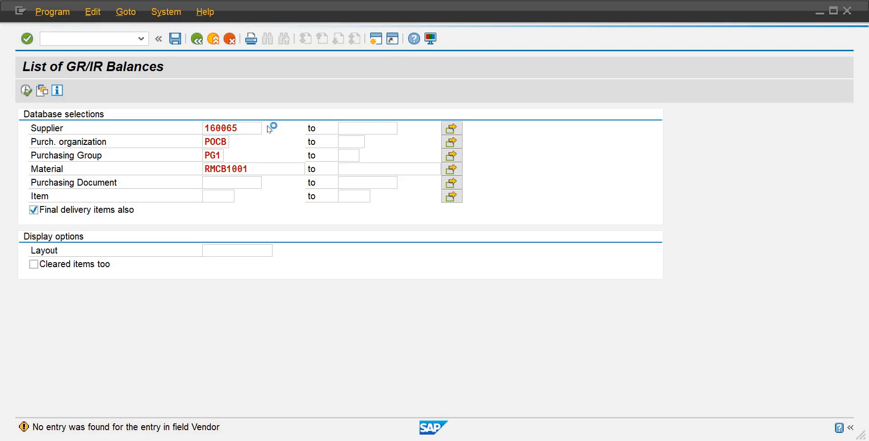
mouse_move(572, 440)
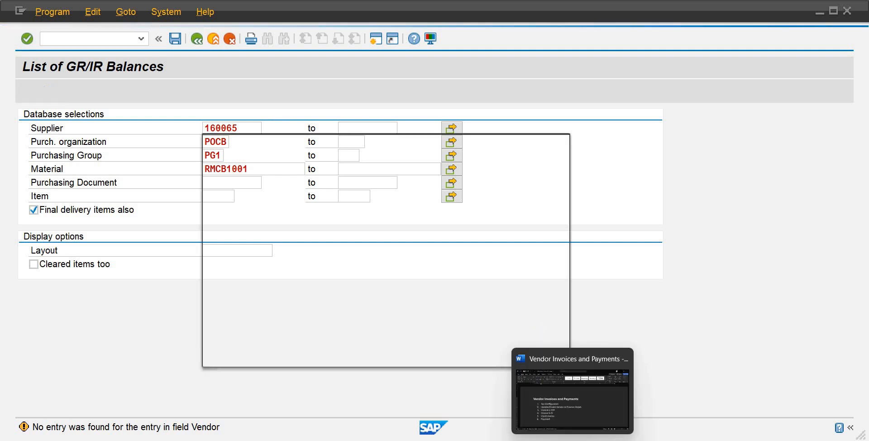
left_click(508, 418)
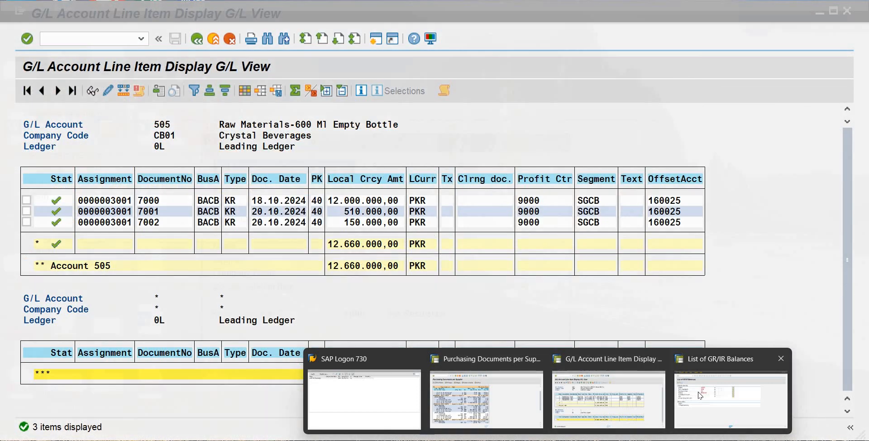
left_click(731, 400)
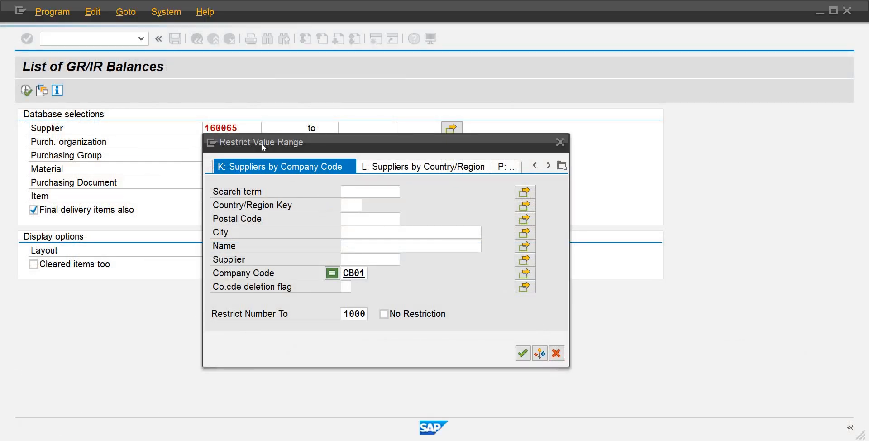
key("Escape")
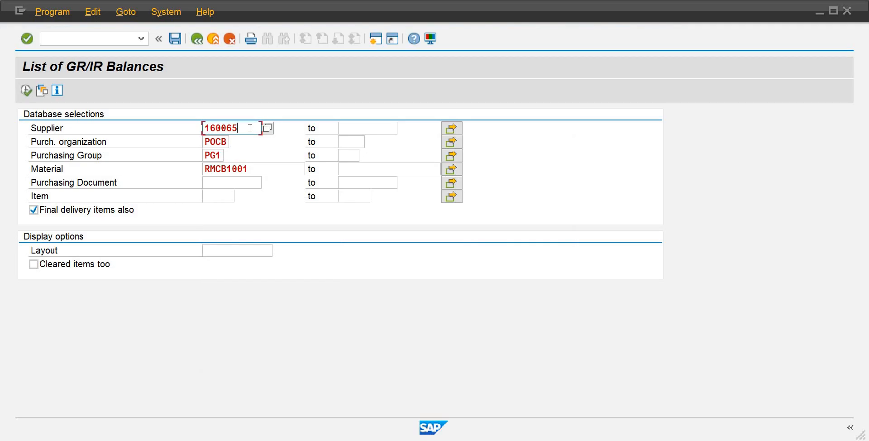
Delete the last two digits of the supplier number in the GR/IR balances selection.
key("BackSpace")
key("BackSpace")
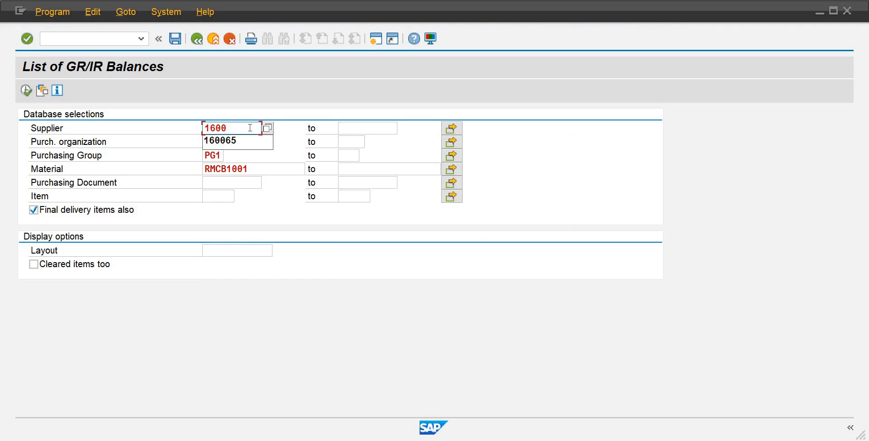
Complete the supplier number, run the List of GR/IR Balances, and return to SAP Easy Access after viewing the purchasing document.
type("25")
key("F8")
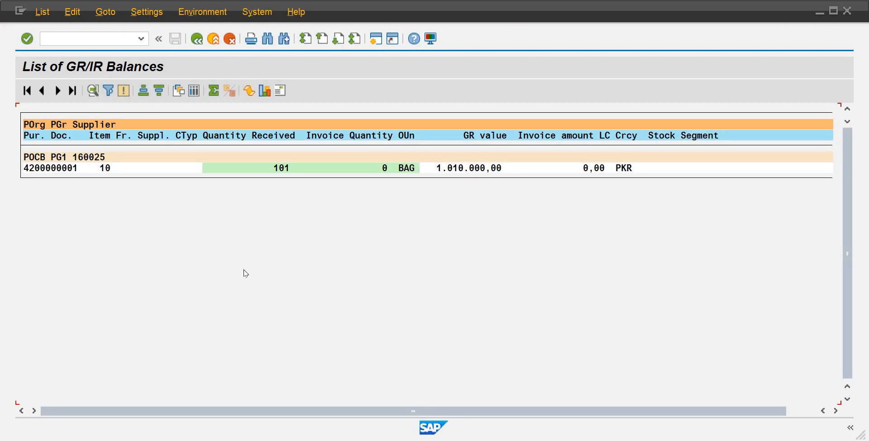
left_click(45, 169)
left_click(198, 41)
left_click(199, 41)
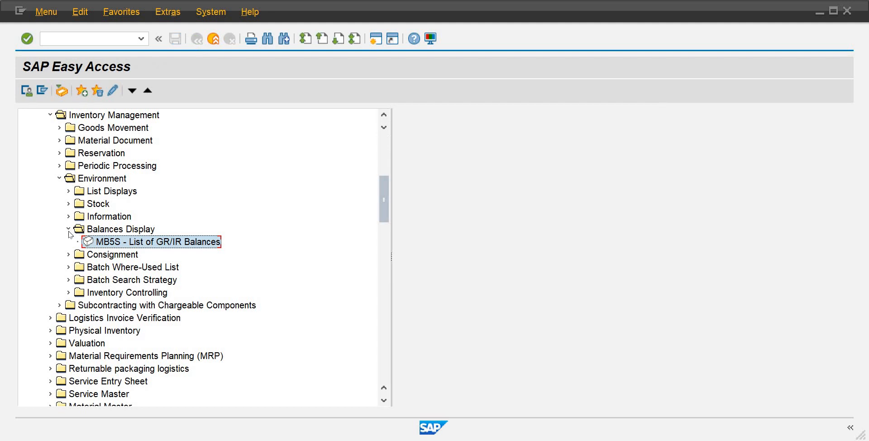
Look through the Valuation and Physical Inventory folders, and collapse all open folders from Inventory Management through Valuation.
left_click(68, 230)
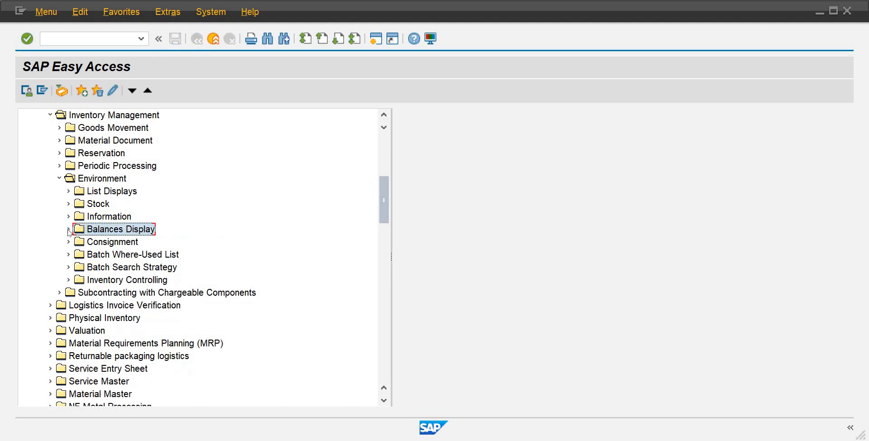
left_click(60, 179)
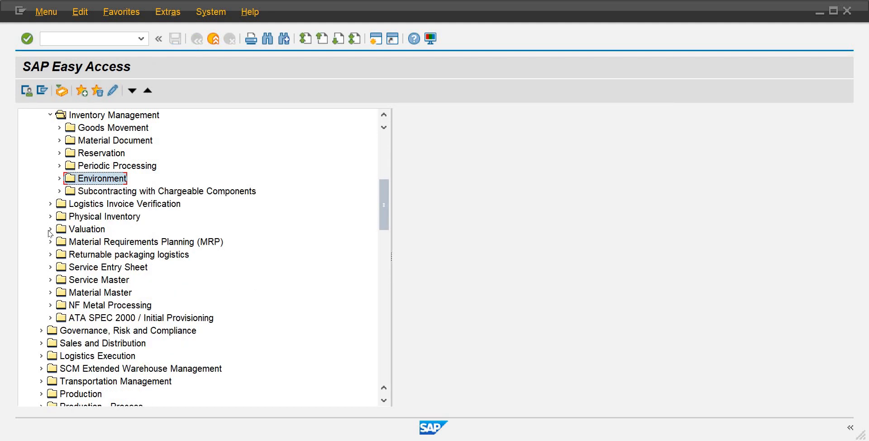
left_click(50, 229)
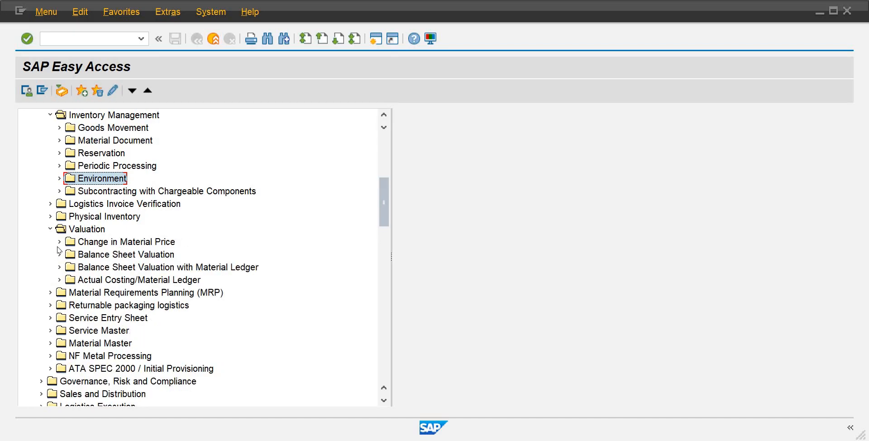
left_click(51, 216)
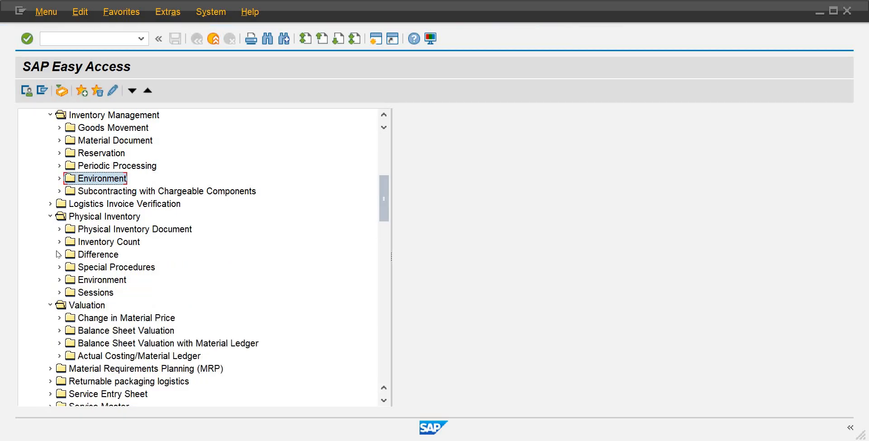
left_click(59, 229)
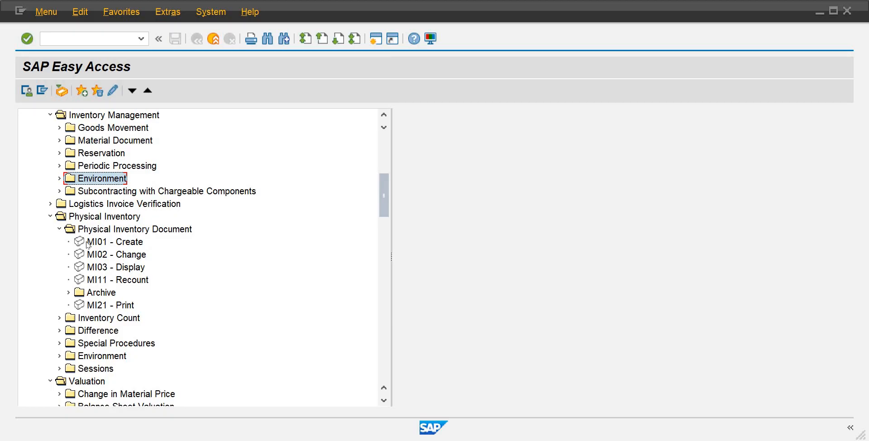
left_click(60, 319)
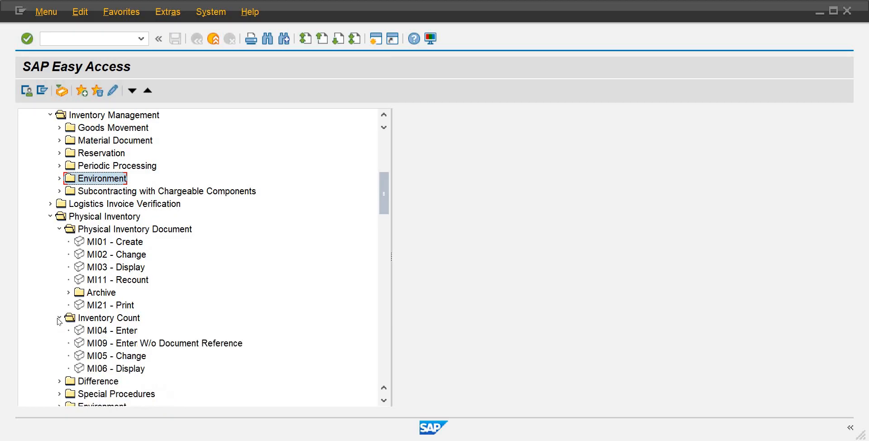
left_click(59, 319)
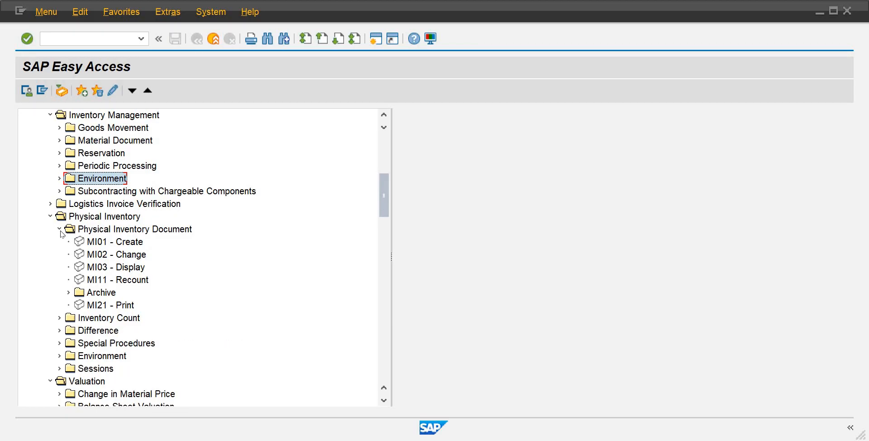
left_click(60, 229)
left_click(50, 216)
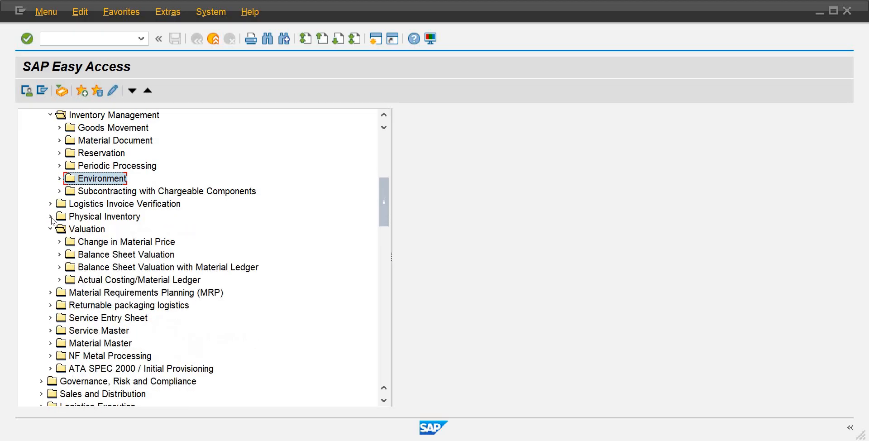
left_click(50, 116)
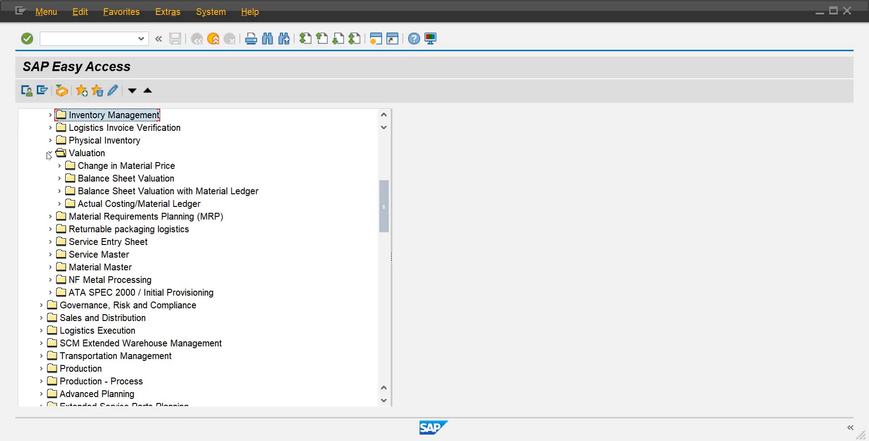
left_click(50, 152)
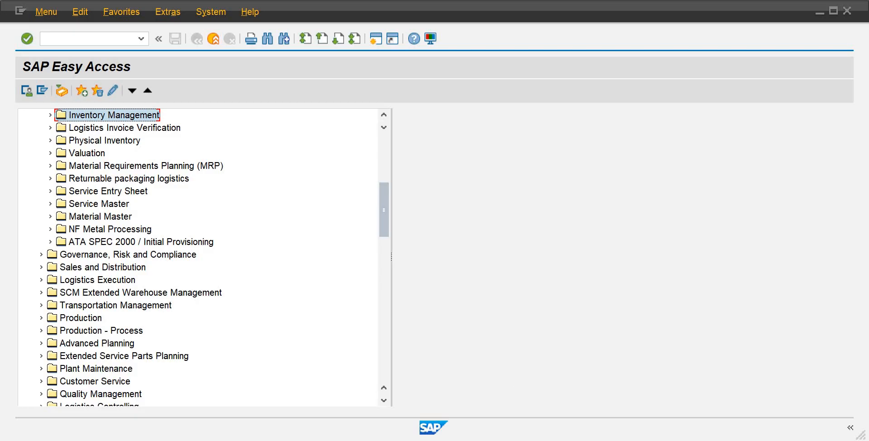
Check the Vendor Invoices and Payments topic list in Word, and return to the SAP Easy Access session.
mouse_move(555, 425)
left_click(520, 366)
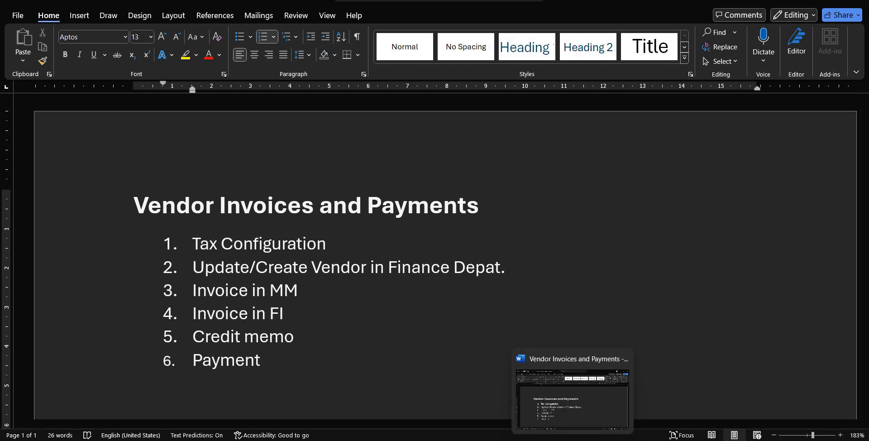
mouse_move(688, 411)
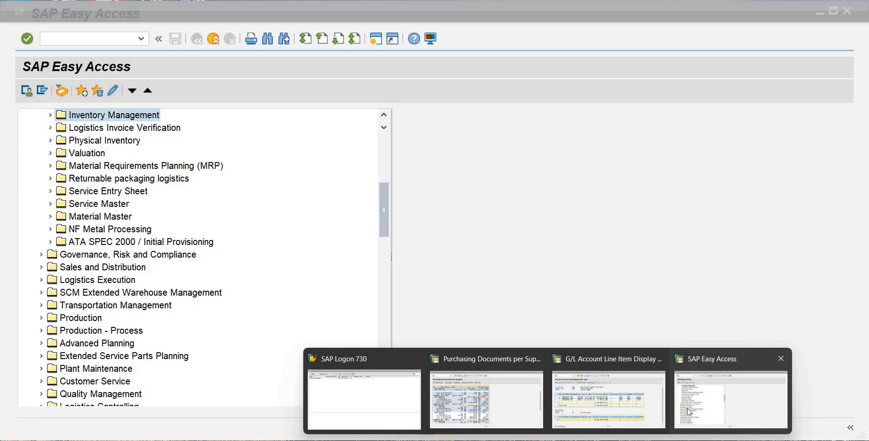
left_click(689, 411)
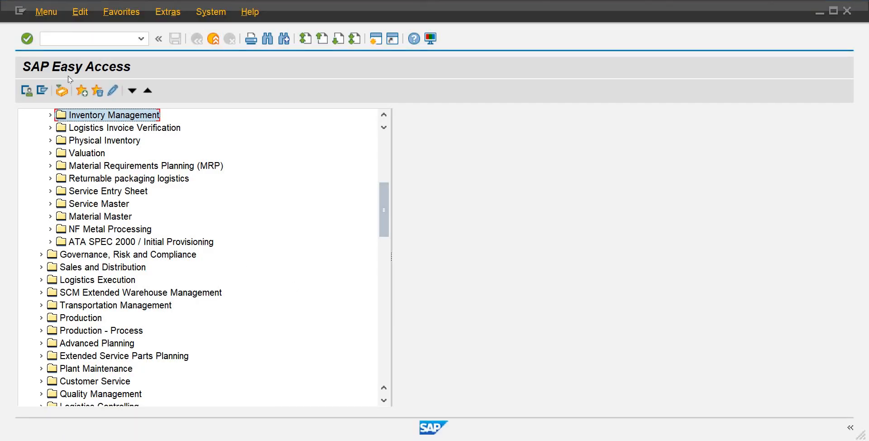
left_click(89, 35)
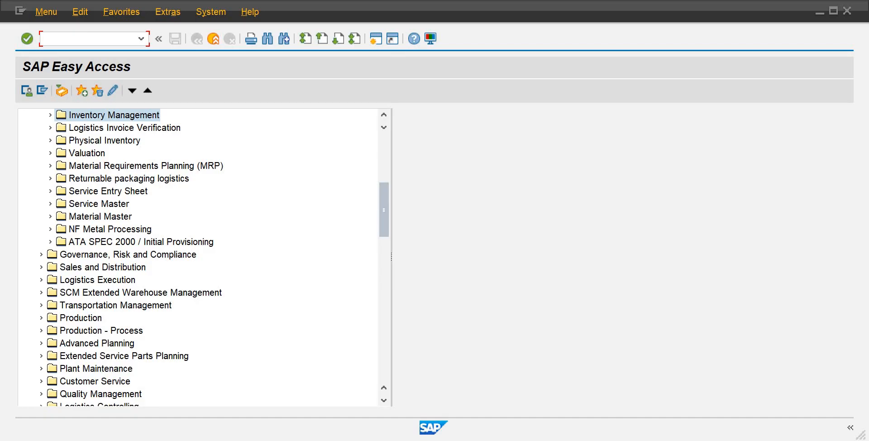
type("bp")
key("BackSpace")
Run the MKVZ purchasing list of suppliers from the favorites for purchasing organization POCB.
left_click(383, 156)
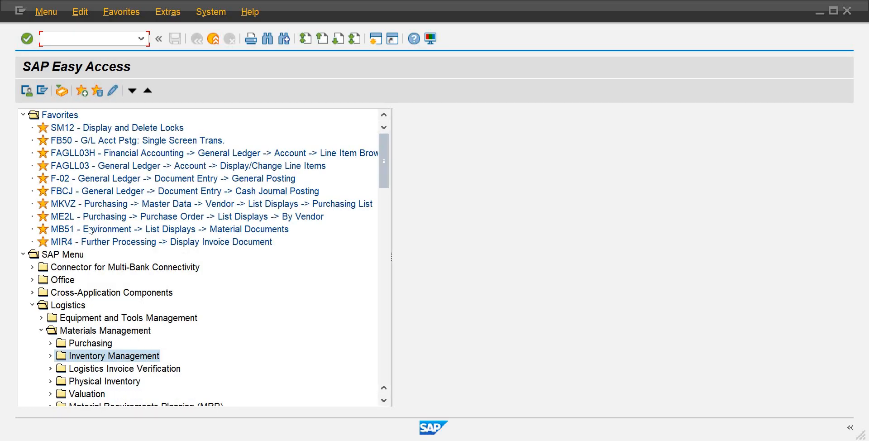
double_click(103, 203)
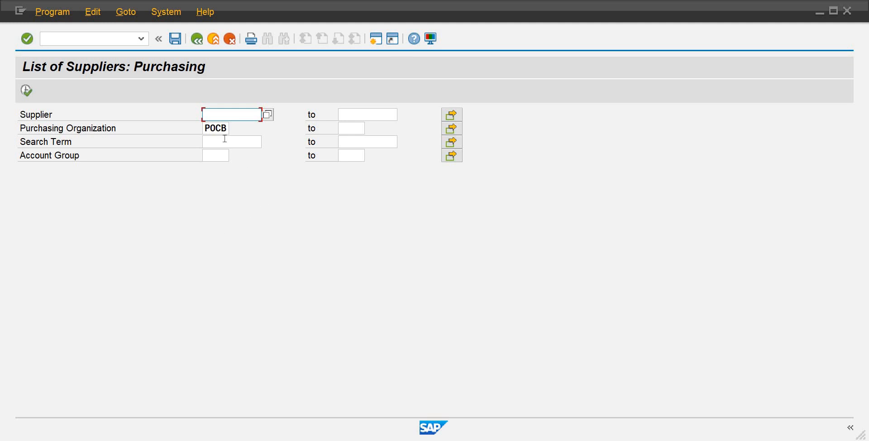
left_click(21, 93)
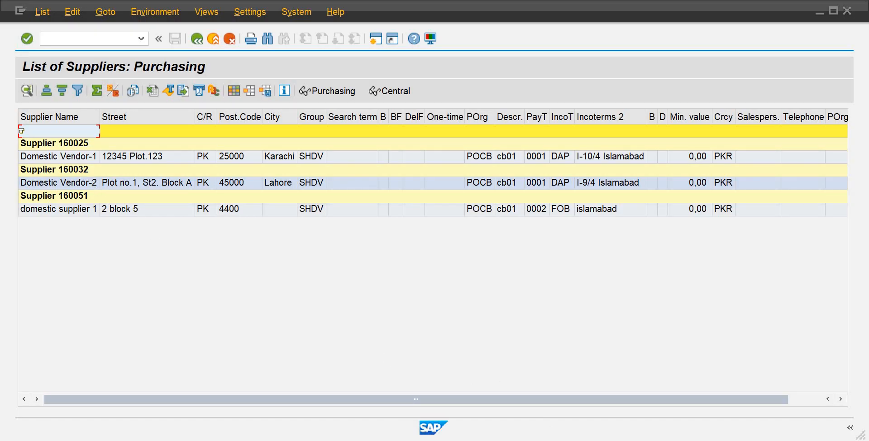
Switch to the G/L Account Line Item Display session, leave the report, and start transaction FS00.
mouse_move(536, 437)
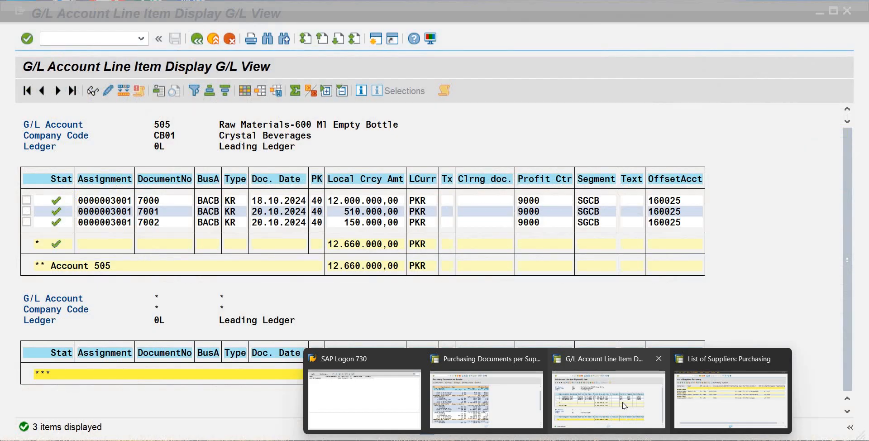
left_click(663, 398)
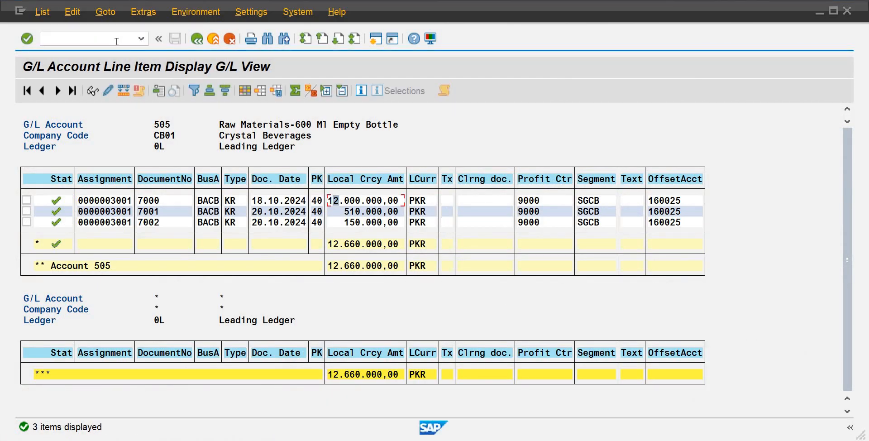
left_click(116, 41)
type("/n")
key("Return")
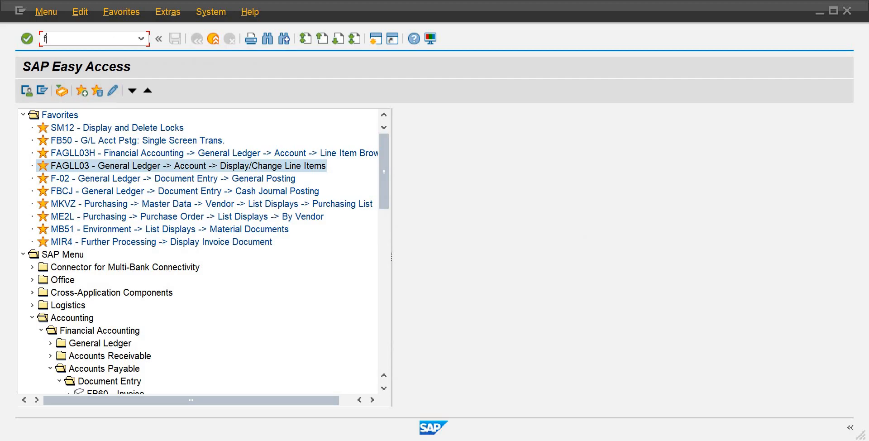
type("fs00")
key("Return")
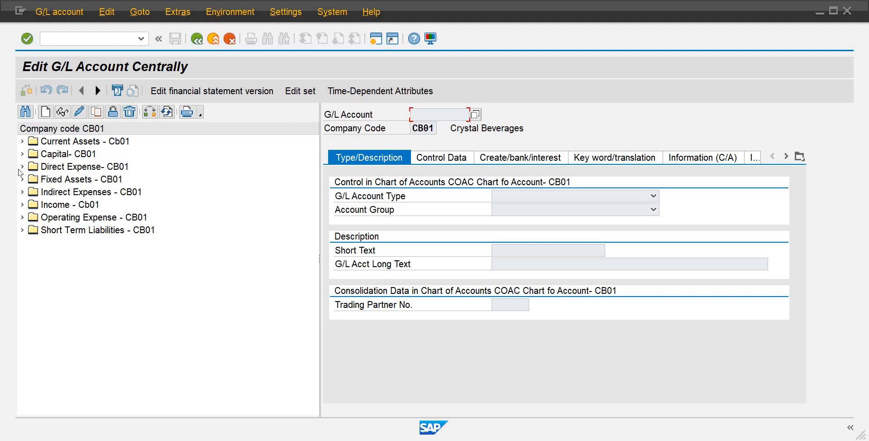
Open G/L account 403 under Short Term Liabilities in change mode and review its control data and document creation settings.
left_click(22, 230)
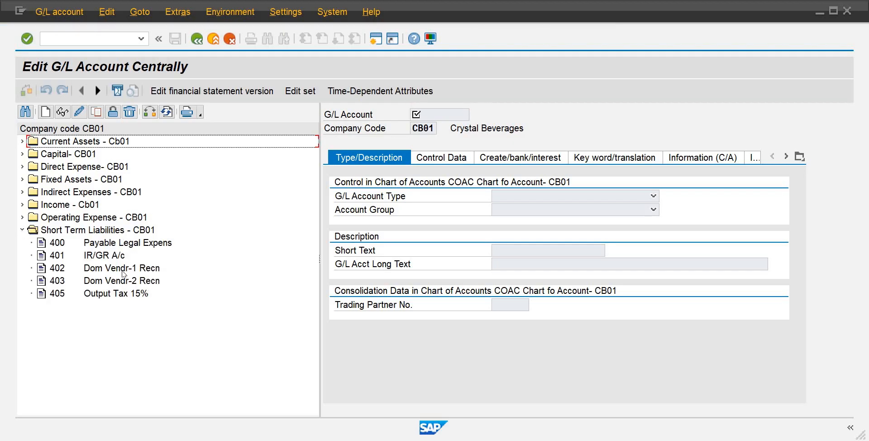
left_click(123, 271)
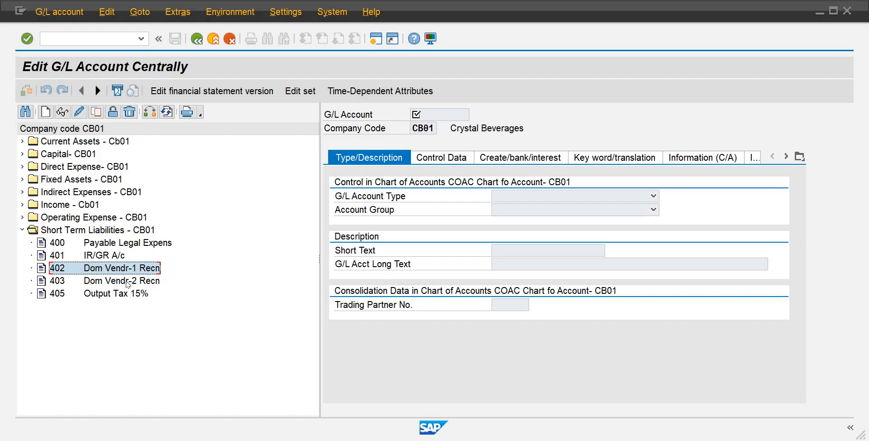
left_click(127, 282)
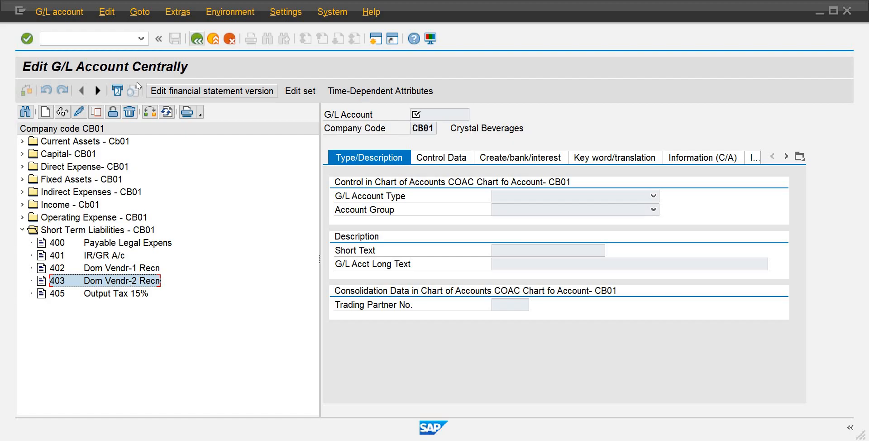
left_click(77, 111)
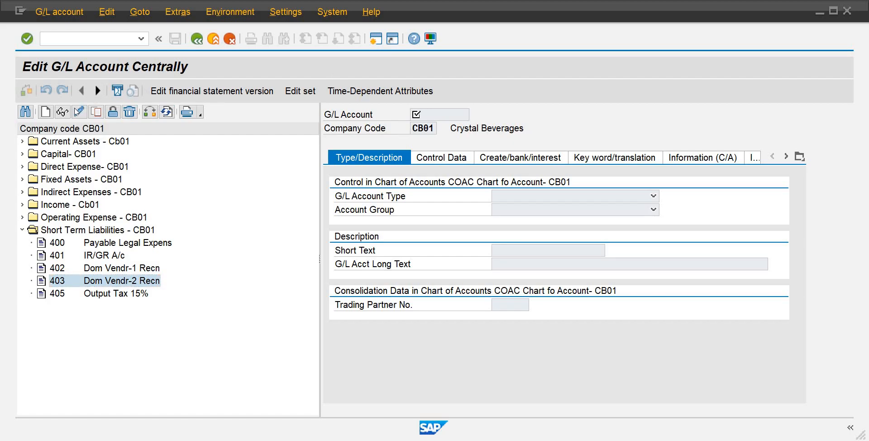
left_click(441, 159)
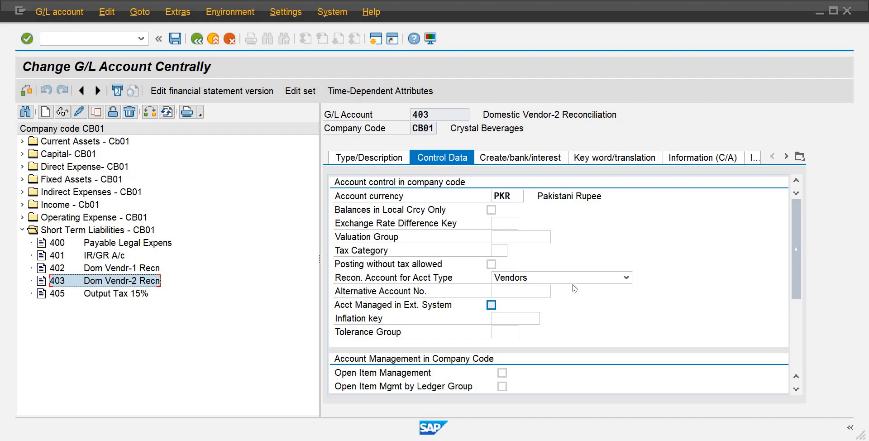
left_click(796, 343)
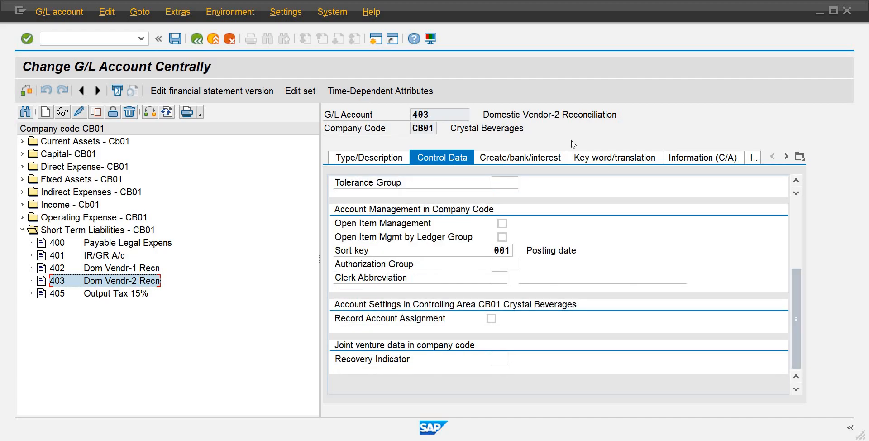
left_click(526, 160)
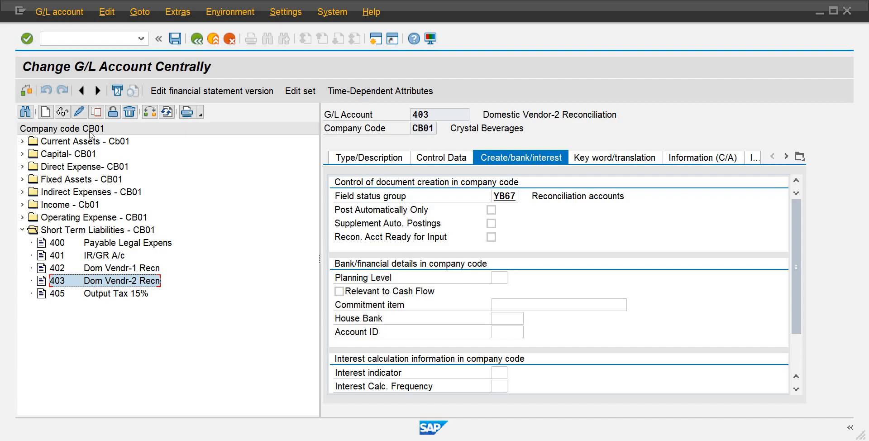
Copy G/L account 403 to new account 406 in company code CB01.
left_click(97, 110)
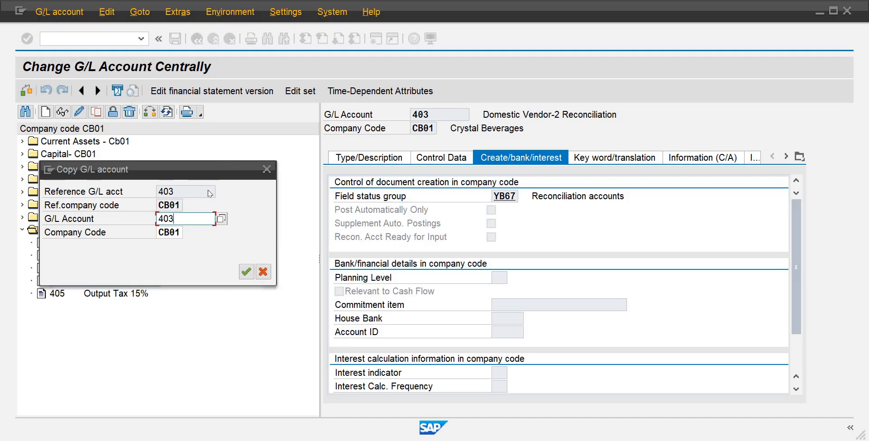
key("BackSpace")
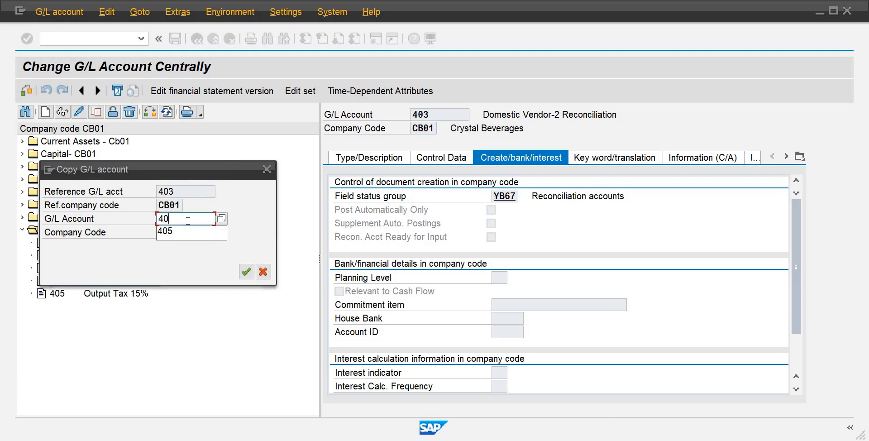
type("6")
left_click(245, 270)
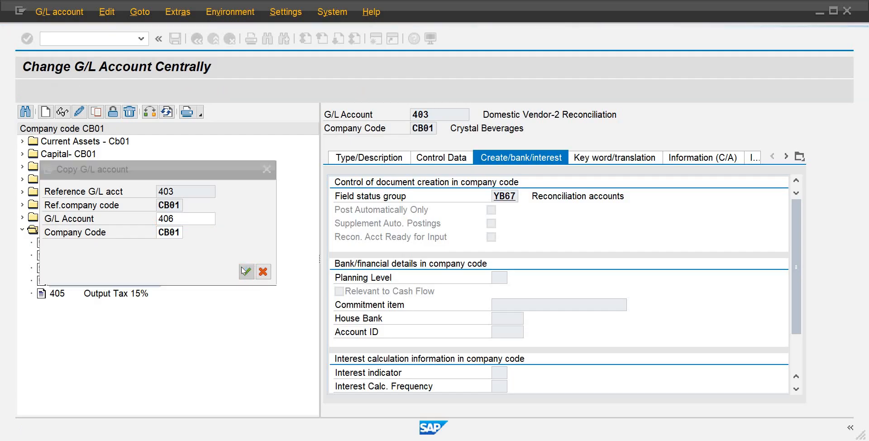
Give new account 406 the short text Dom Vendr-3 Recon and long text Domestic Vendor-3 Reconciliation, and save it.
left_click(353, 158)
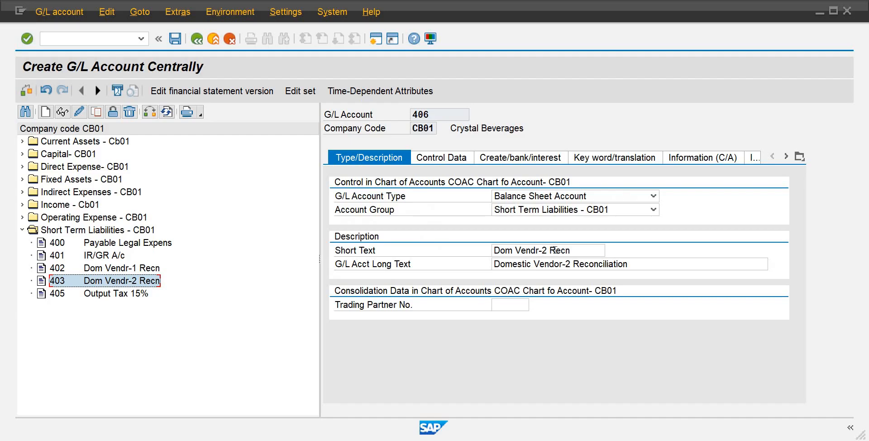
left_click(548, 250)
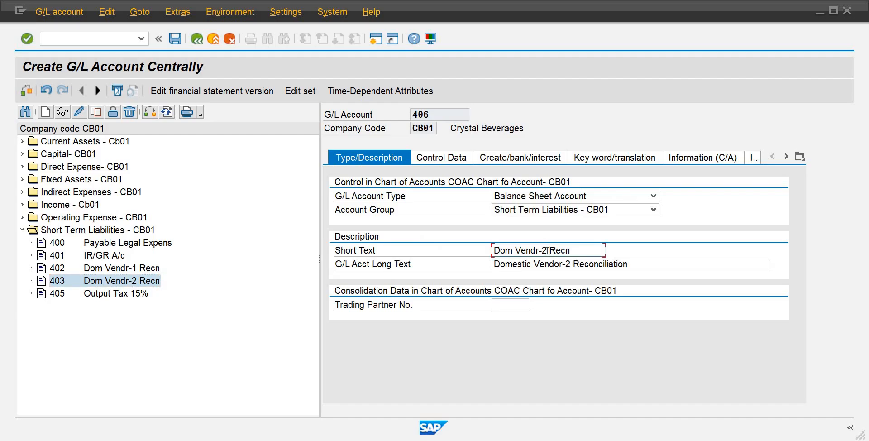
key("BackSpace")
key("BackSpace")
type("3 R")
left_click(566, 264)
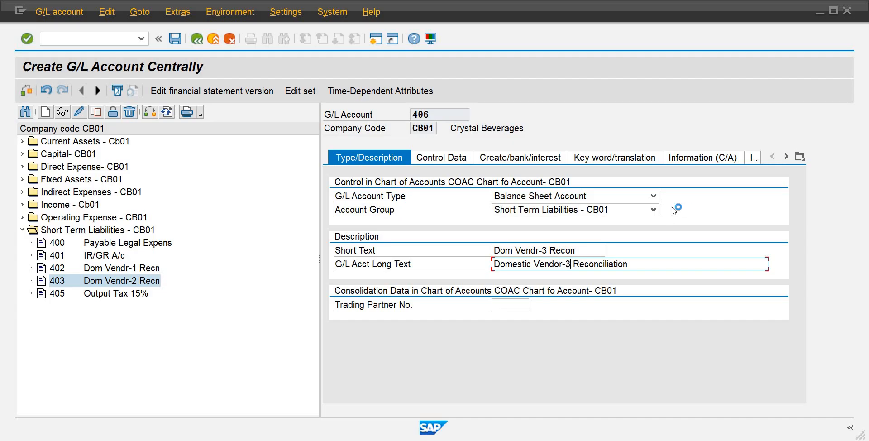
key("ctrl+s")
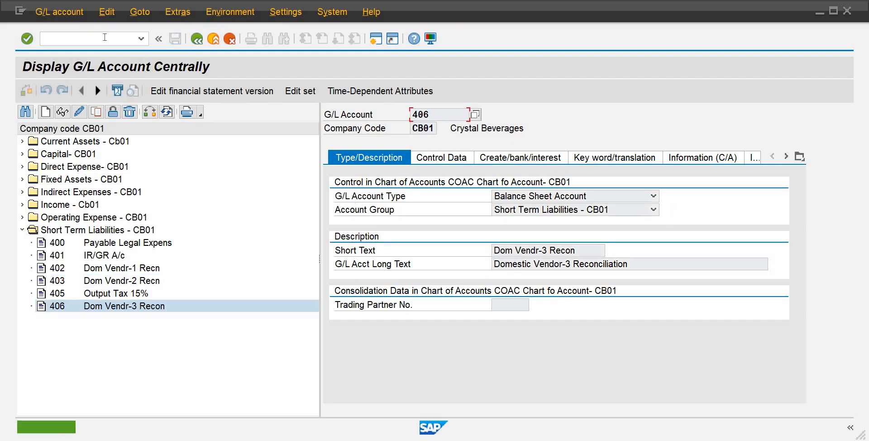
Leave the G/L account maintenance and start transaction BP.
left_click(102, 41)
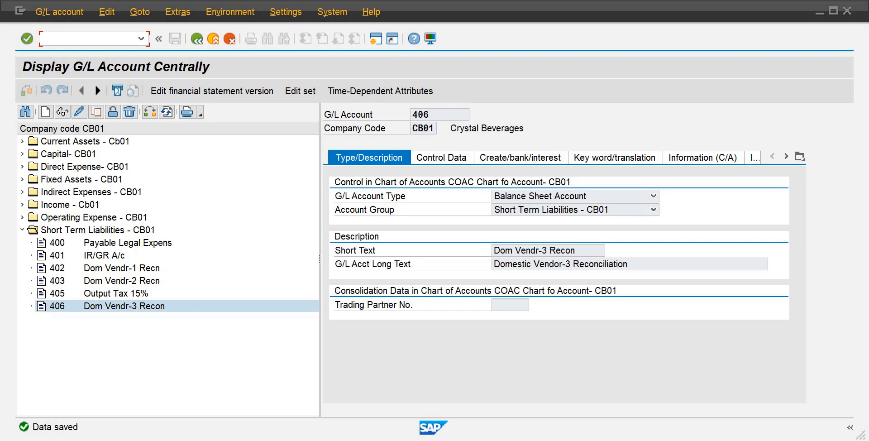
type("/n")
key("Return")
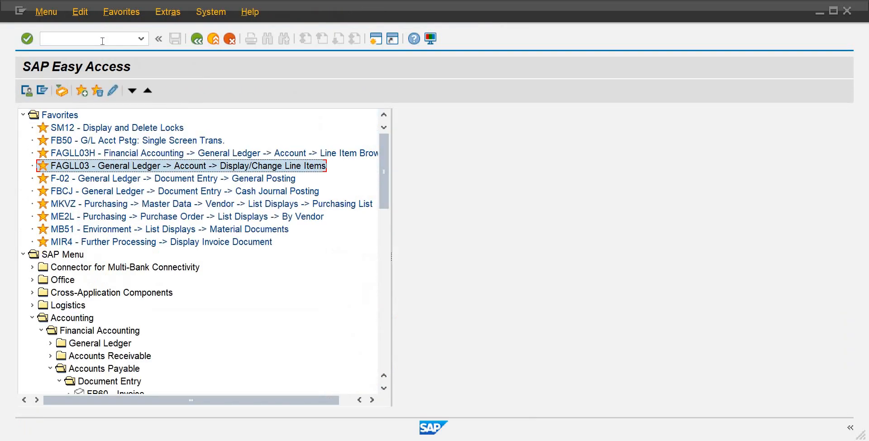
type("bp")
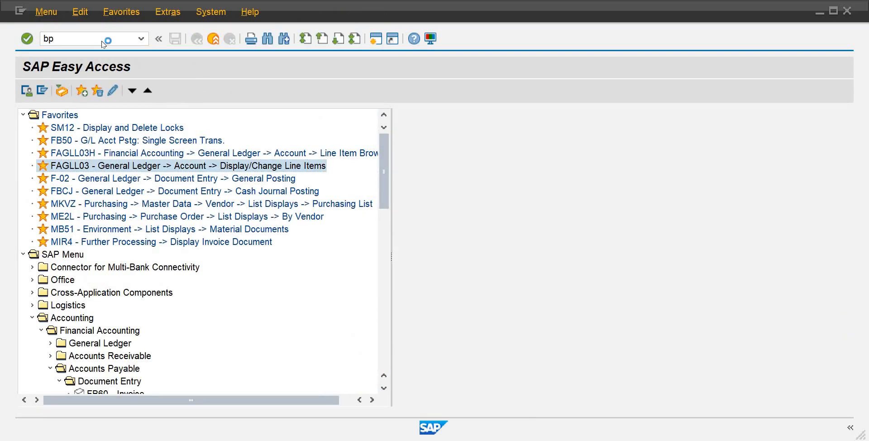
key("Return")
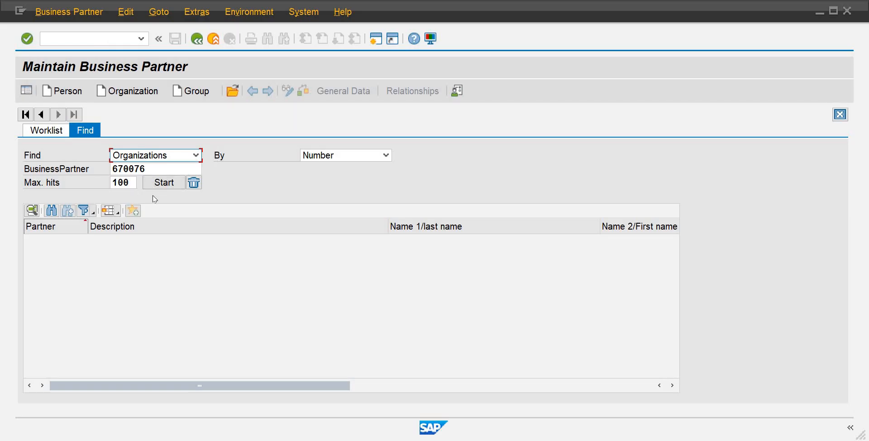
Switch to the List of Suppliers: Purchasing session and open Domestic Vendor-2 to look up its business partner number.
left_click(168, 173)
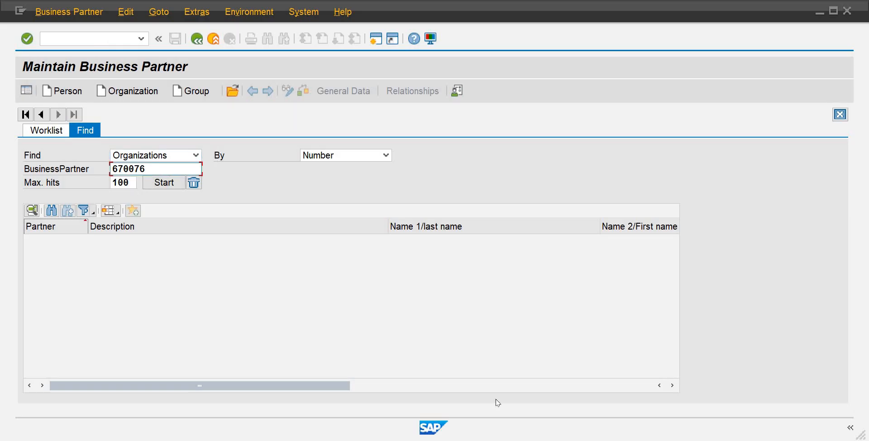
mouse_move(426, 437)
mouse_move(691, 395)
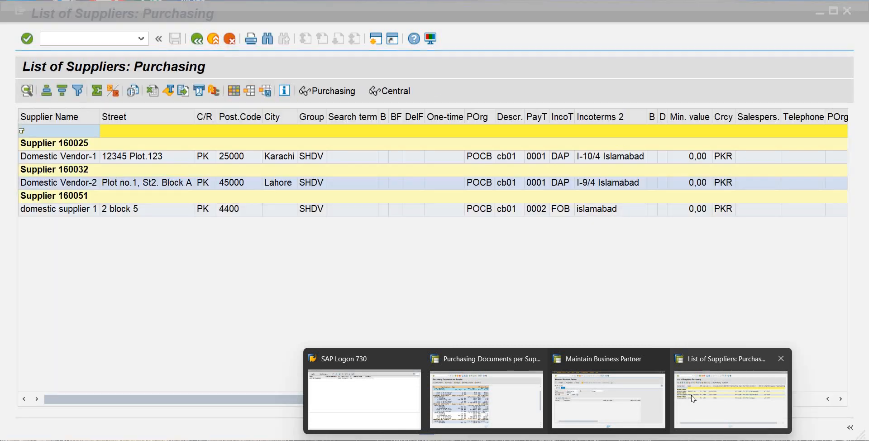
left_click(691, 394)
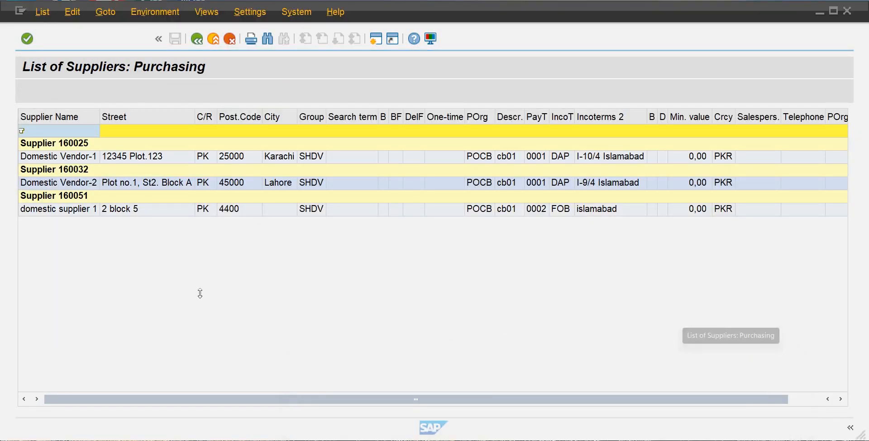
double_click(67, 183)
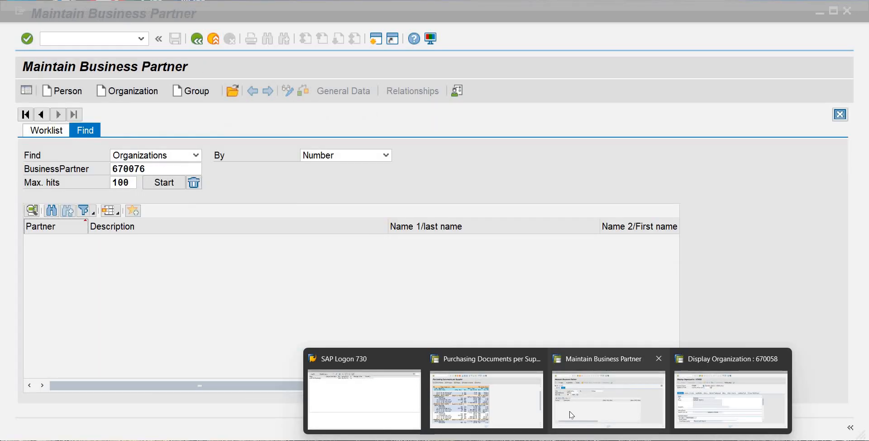
In the Maintain Business Partner session, find Domestic Vendor-2 by its business partner number and open the record.
left_click(615, 384)
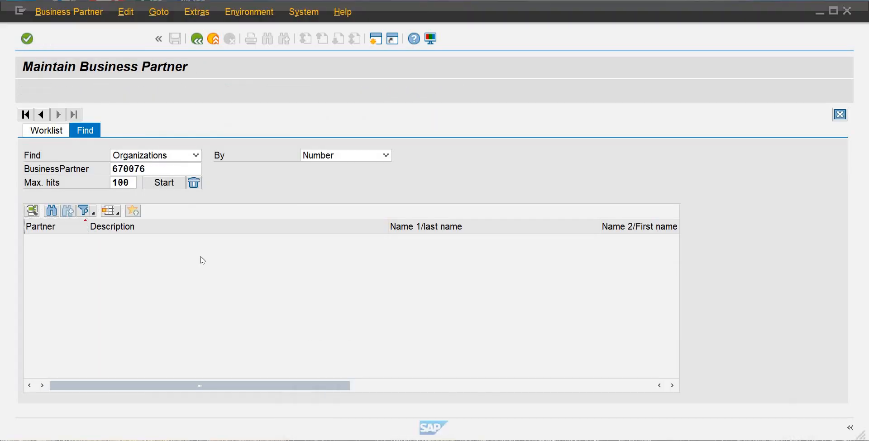
left_click(160, 165)
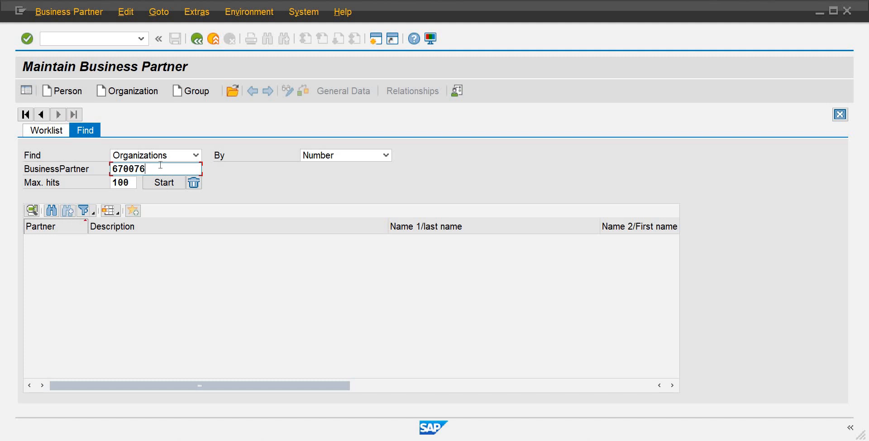
key("BackSpace")
type("58")
left_click(160, 182)
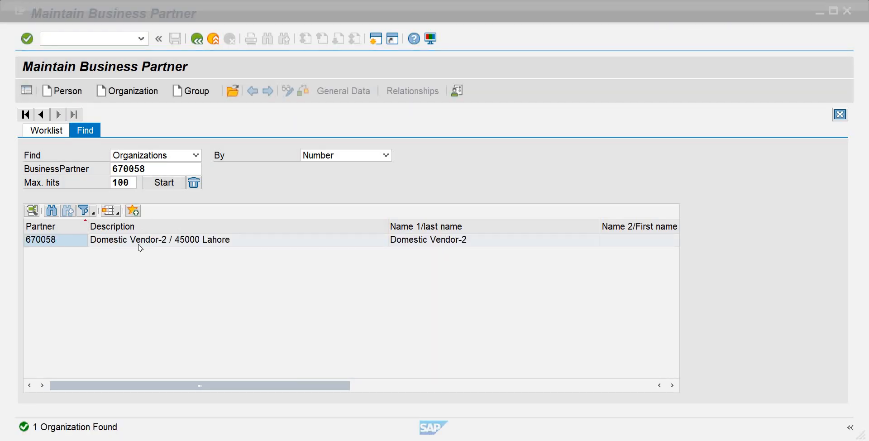
double_click(142, 245)
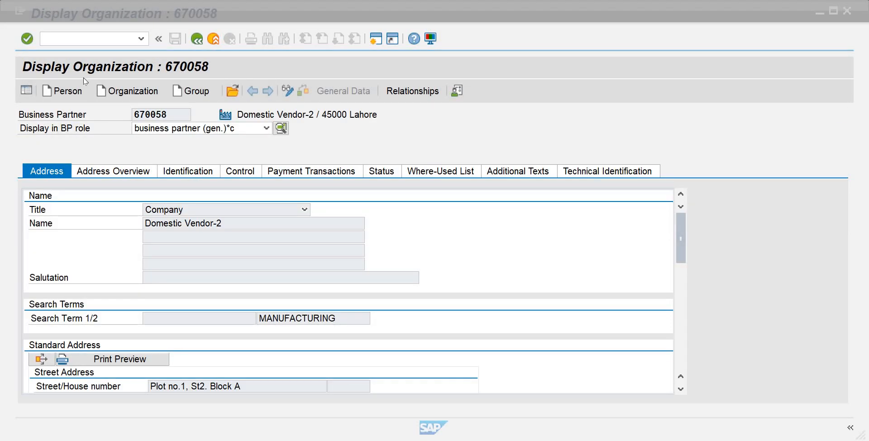
Switch Domestic Vendor-2 to change mode and select the supplier (financial) role.
left_click(89, 12)
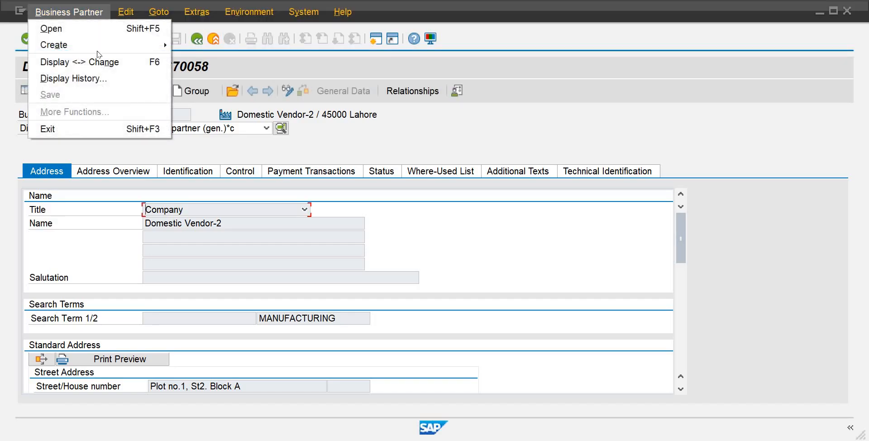
left_click(96, 63)
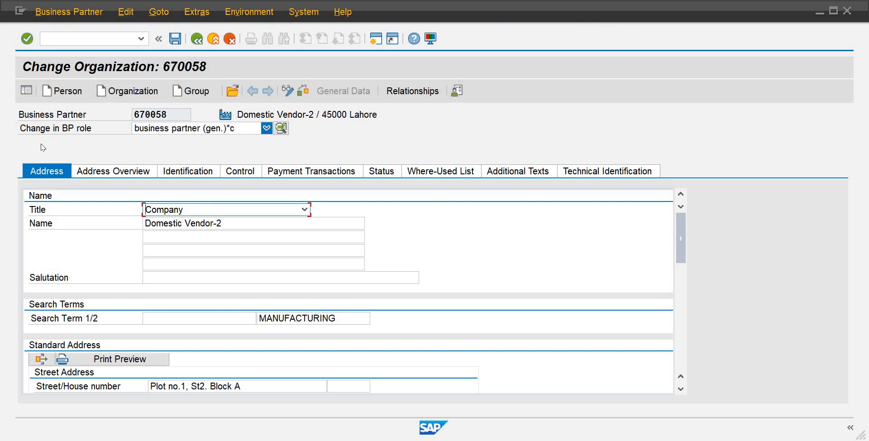
left_click(266, 129)
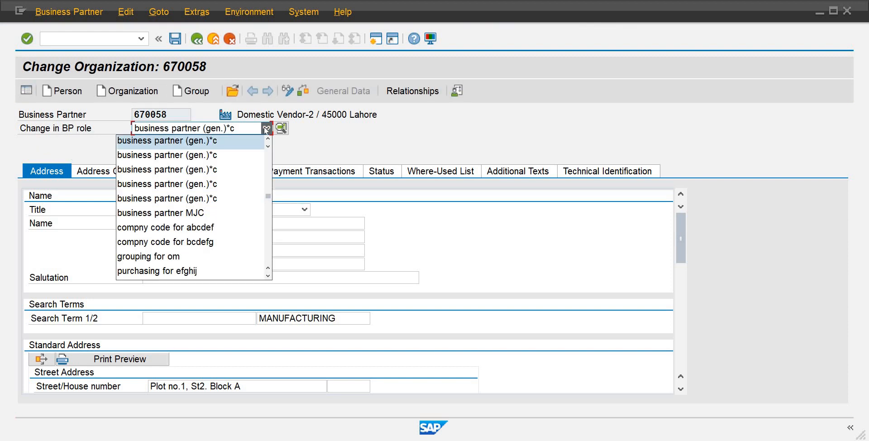
type("su")
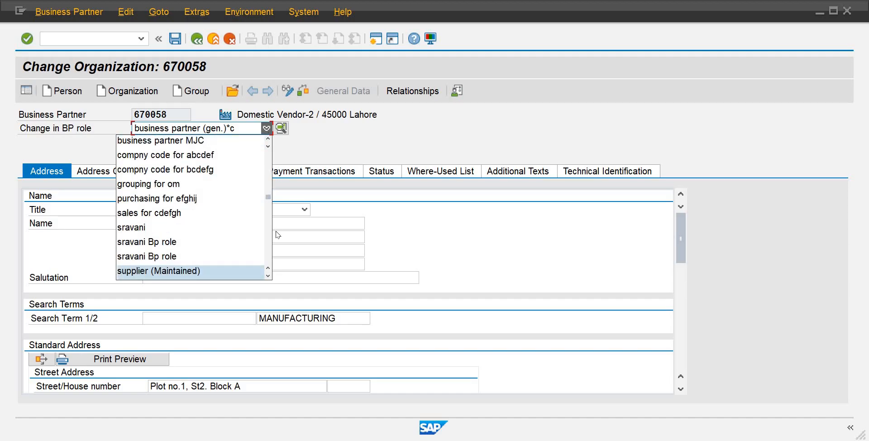
left_click(268, 275)
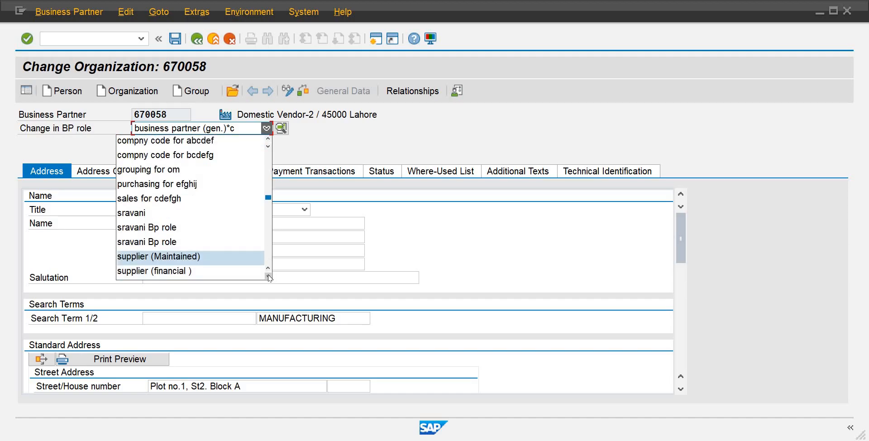
left_click(269, 276)
left_click(201, 256)
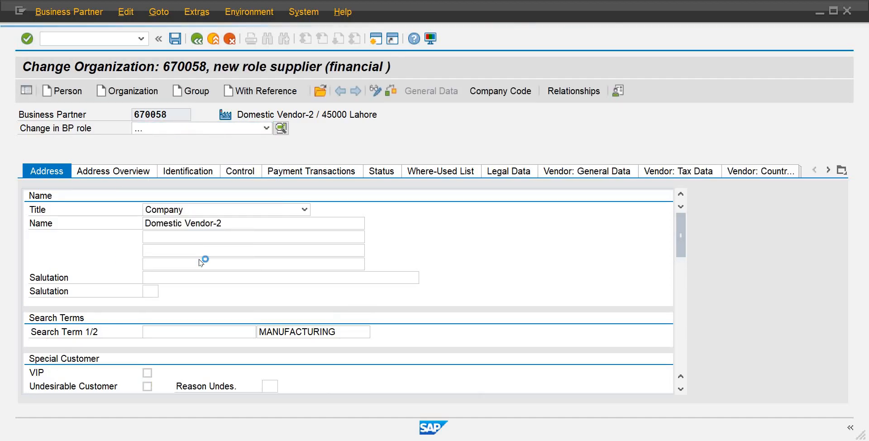
Open the vendor's company code data for CB01 and assign reconciliation account 403, Domestic Vendor-2 Reconciliation.
left_click(498, 94)
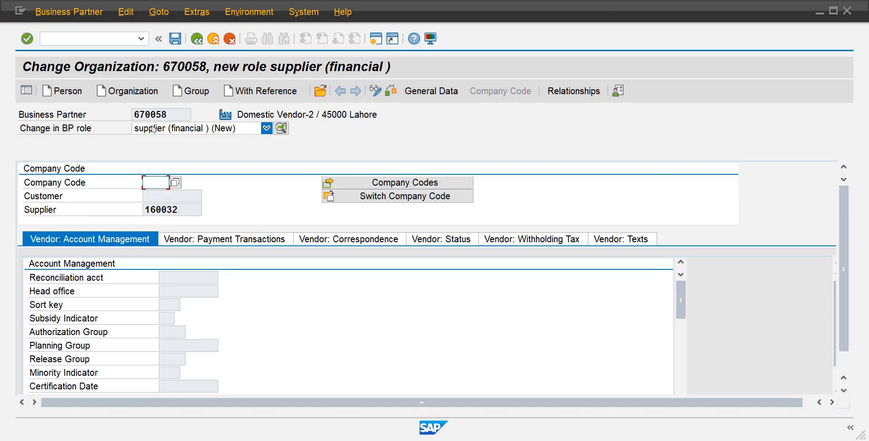
type("cb01")
key("Return")
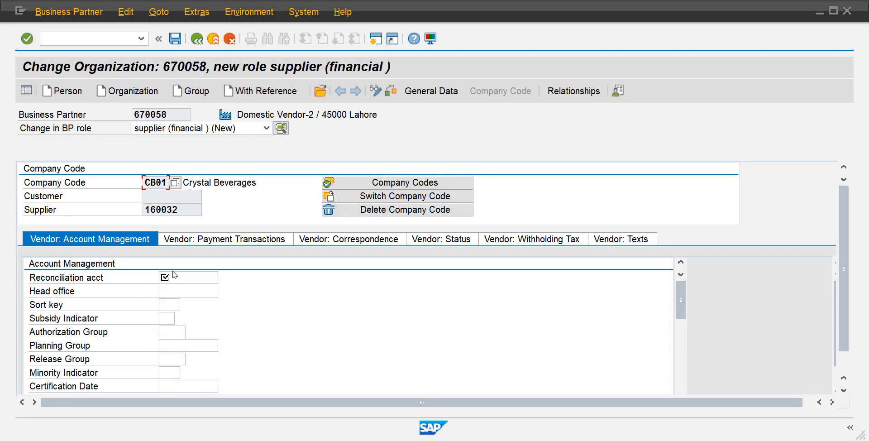
left_click(184, 281)
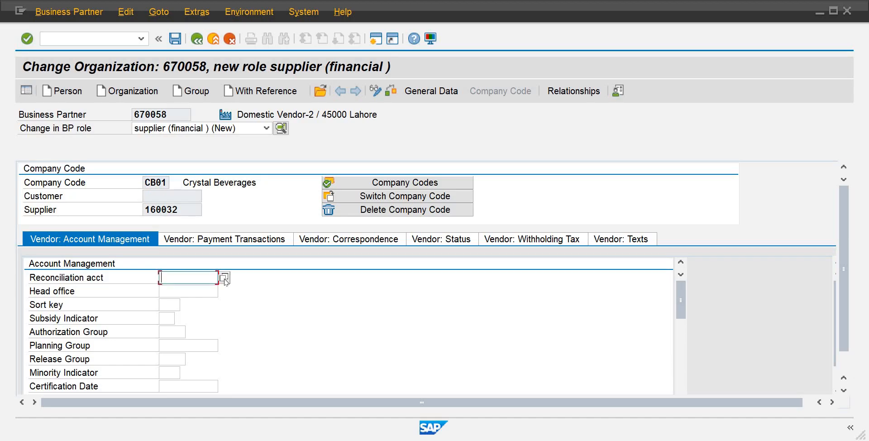
left_click(224, 277)
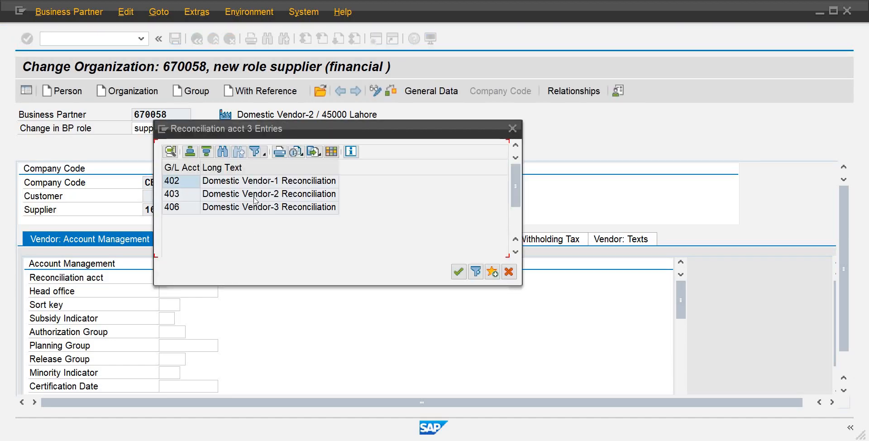
double_click(254, 195)
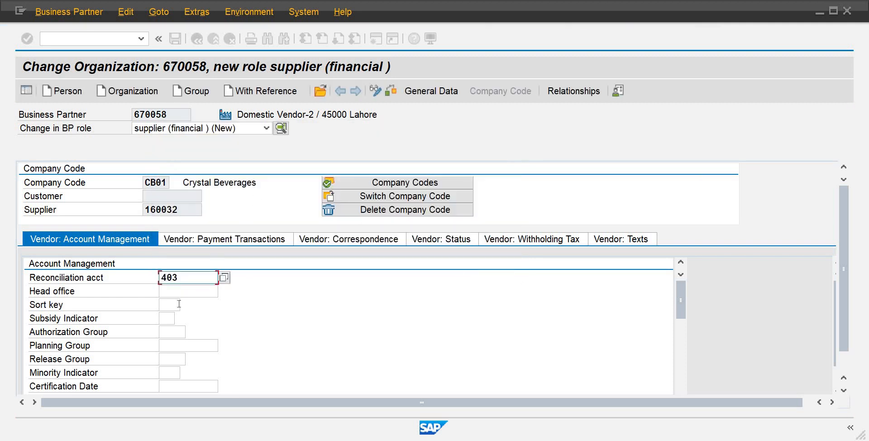
Set the sort key to 001 in the vendor's account management data and save the business partner.
left_click(175, 308)
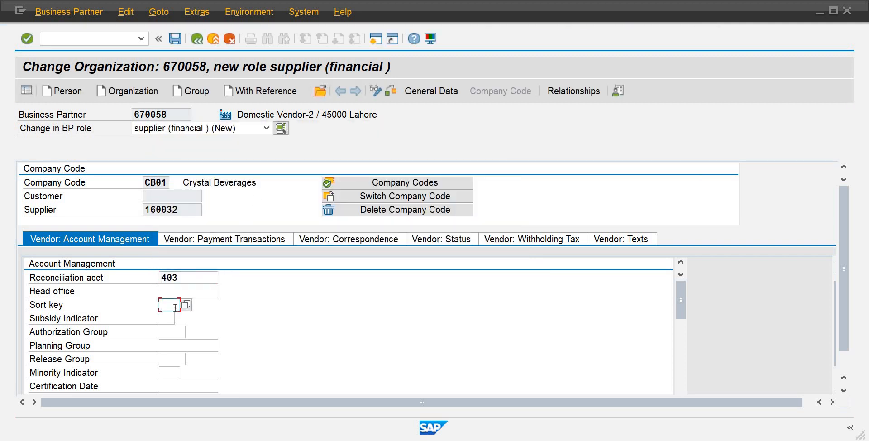
type("000")
key("BackSpace")
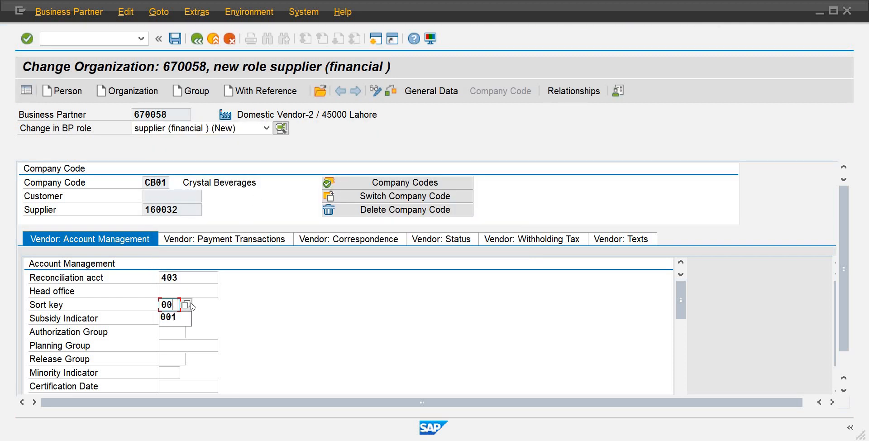
type("1")
key("Return")
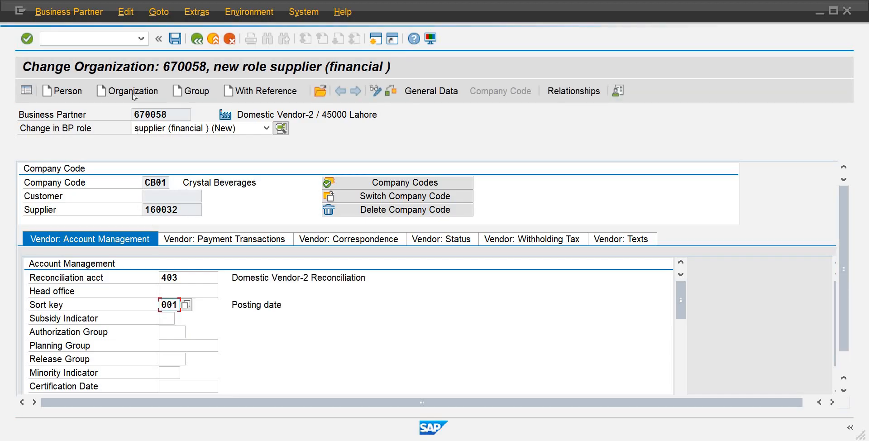
left_click(176, 39)
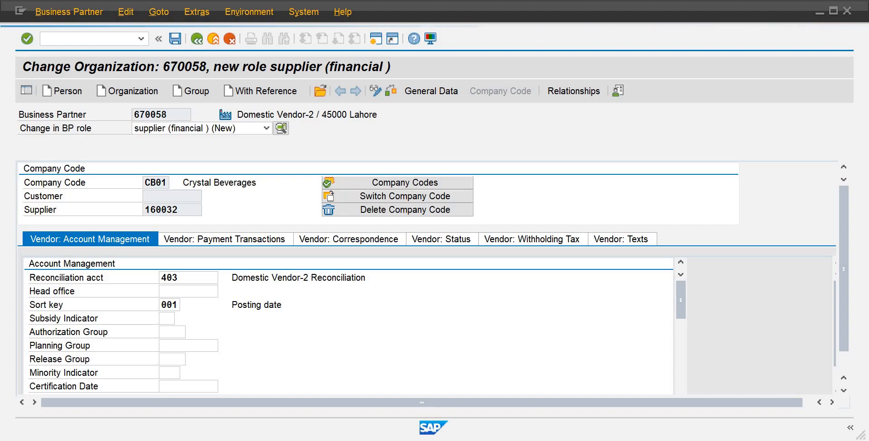
Preview the open Display Organization session and return to the Change Organization session for the supplier (financial) role.
mouse_move(427, 438)
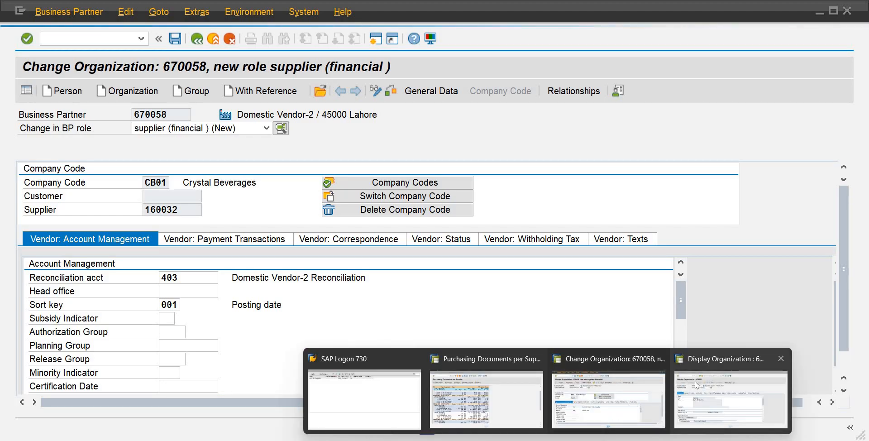
mouse_move(694, 385)
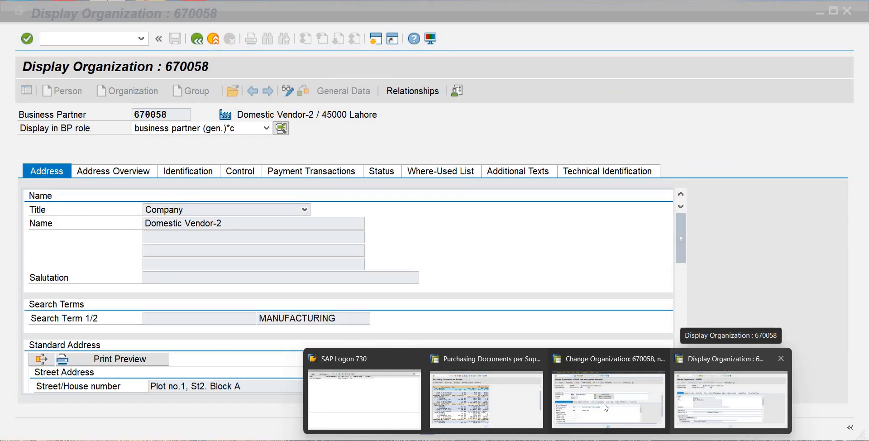
mouse_move(606, 407)
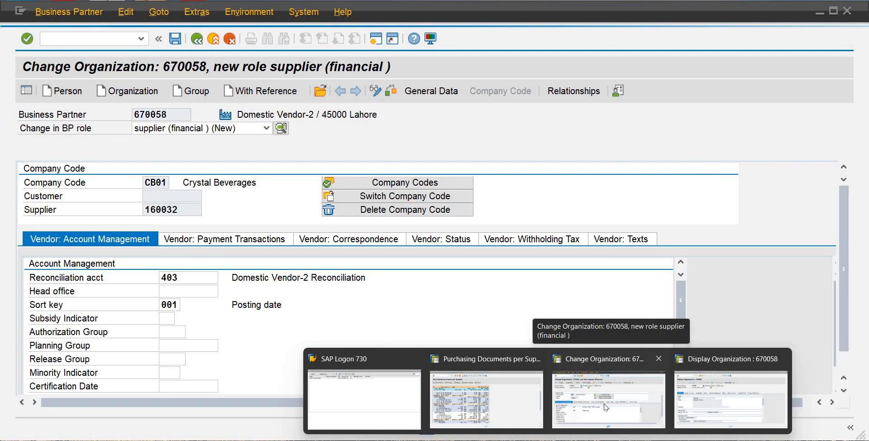
left_click(565, 416)
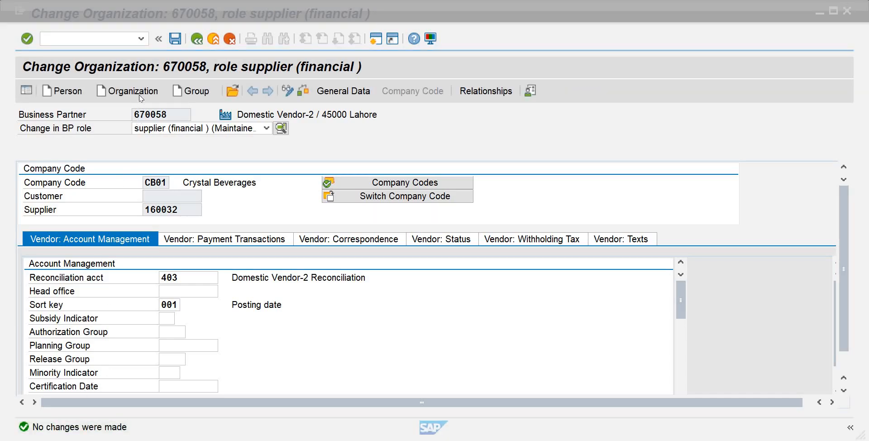
Exit business partner maintenance to SAP Easy Access and collapse the Materials Management and Logistics folders.
mouse_move(546, 440)
left_click(196, 44)
left_click(196, 42)
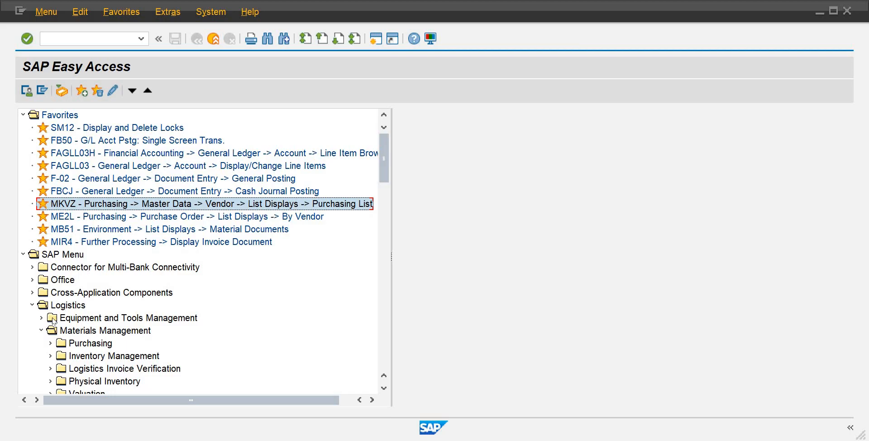
left_click(41, 331)
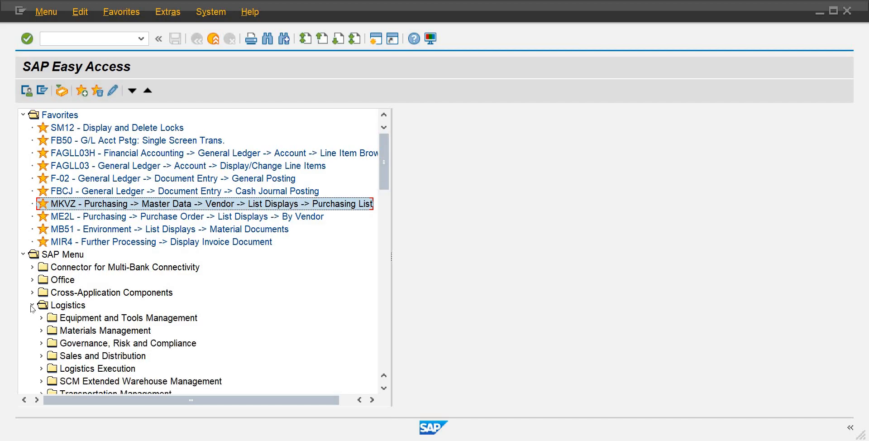
left_click(32, 306)
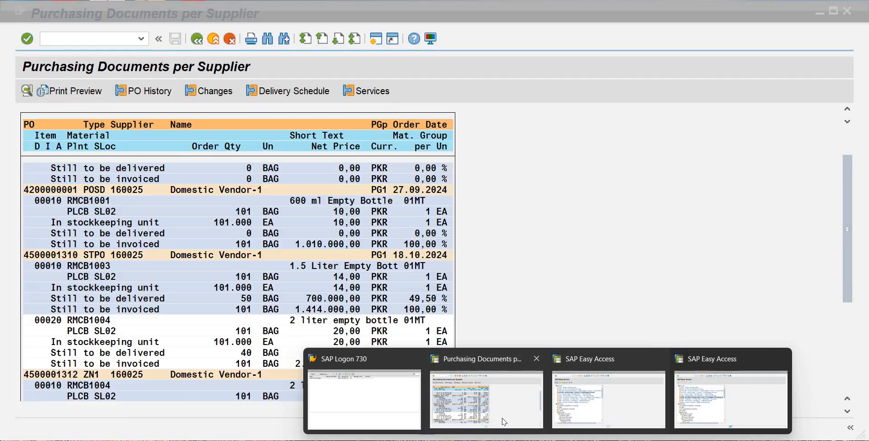
Examine Domestic Vendor-1's purchase orders and their open delivery and invoice quantities in the Purchasing Documents per Supplier session.
left_click(503, 422)
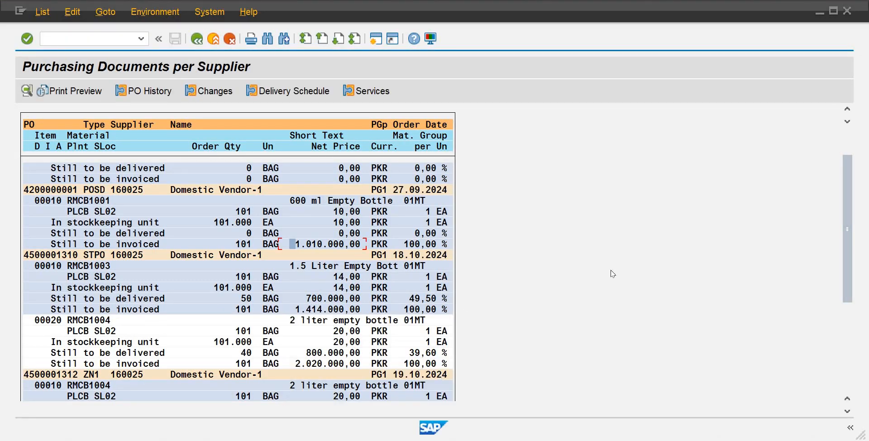
left_click_drag(849, 215, 857, 310)
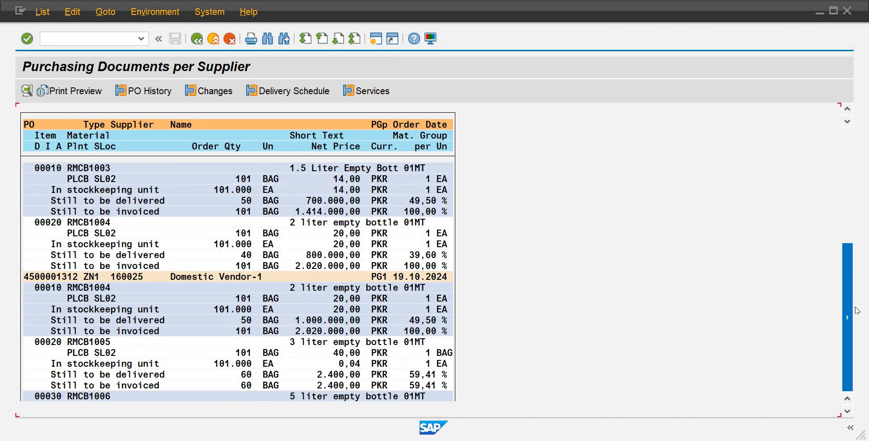
left_click_drag(841, 248, 841, 140)
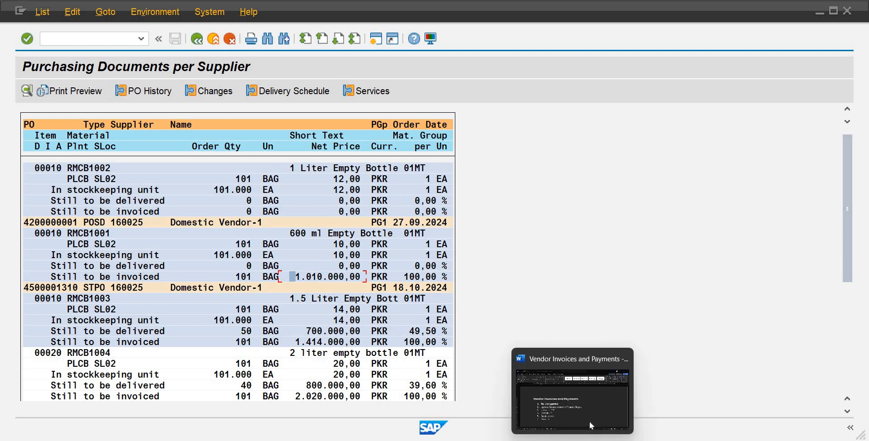
Switch to Word, complete item 5 as "Credit memo (Purchase Return)" and add sub-items Check Vendor Invoices/Balance, Create PO Return, Return Inventory to Vendor, Create Credit Memo.
left_click(589, 421)
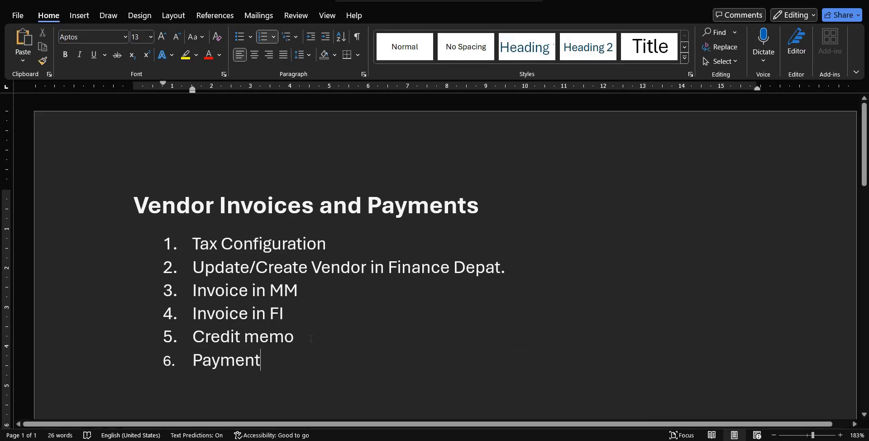
left_click(311, 338)
type("(")
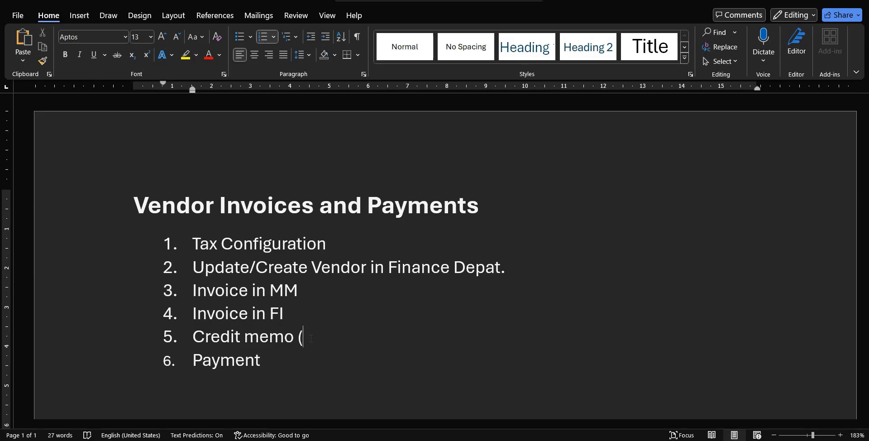
type("Purchase ")
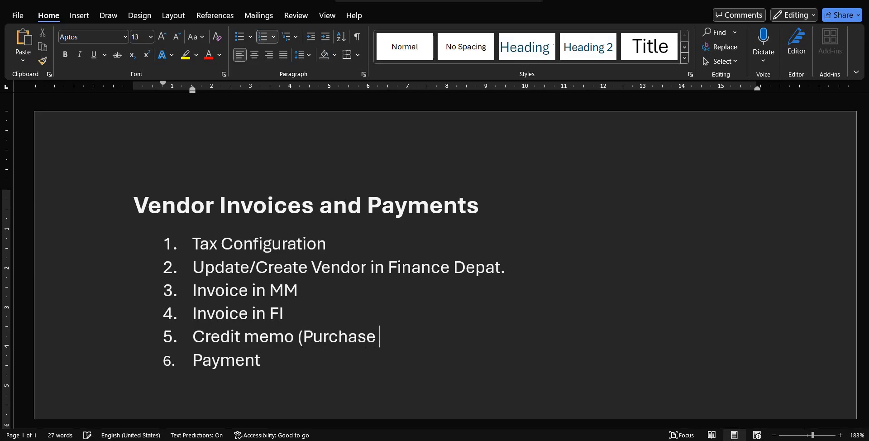
type("Return")
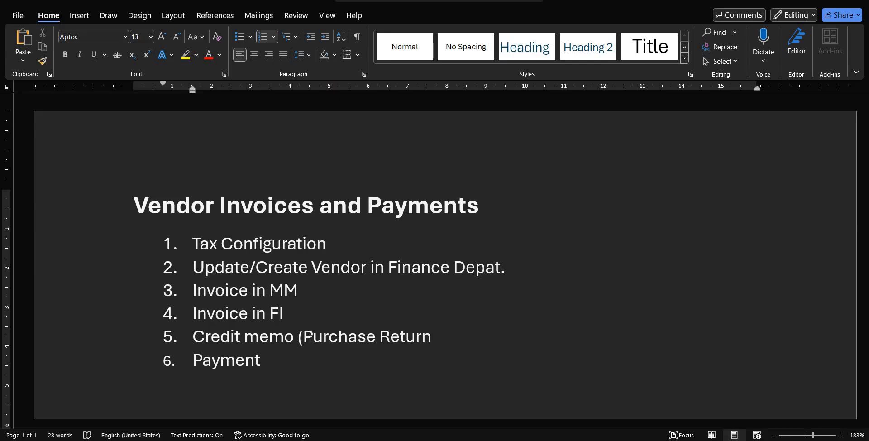
type(")")
type("Check Vendor Invoices/Balance Create PO Return Return Inventory to Vendor Create Credit Memo")
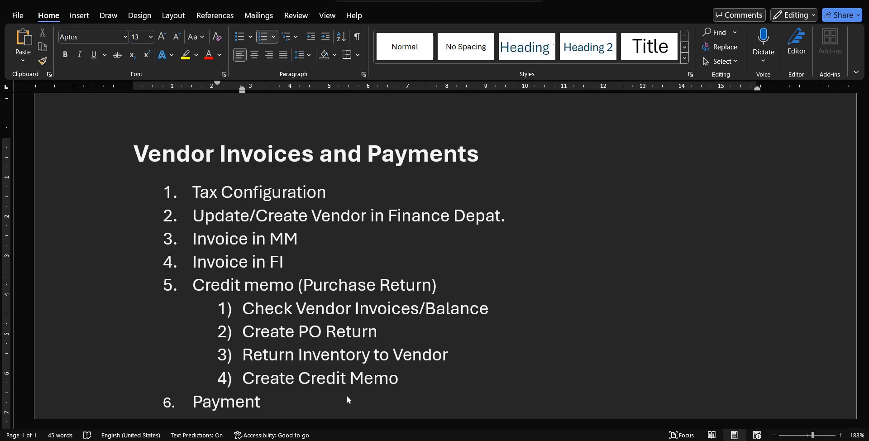
Switch back to SAP Easy Access, expand the Accounts Payable Account folder and add FK10N - Display Balances to the favorites.
left_click(604, 392)
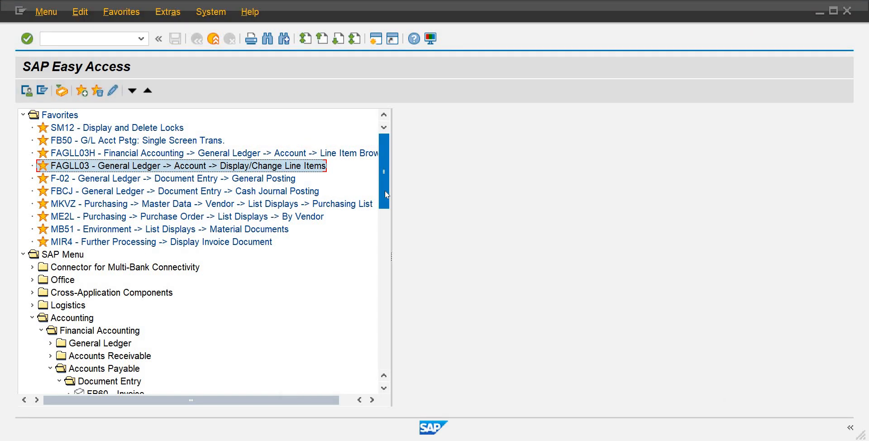
left_click(388, 301)
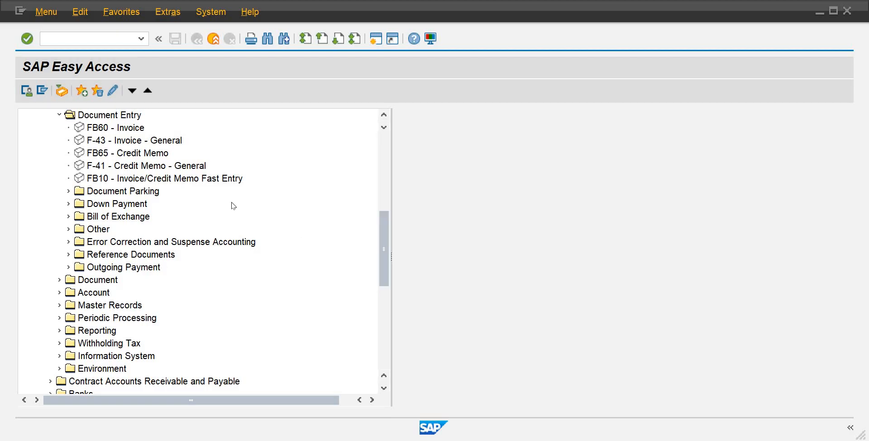
left_click(59, 116)
left_click(60, 141)
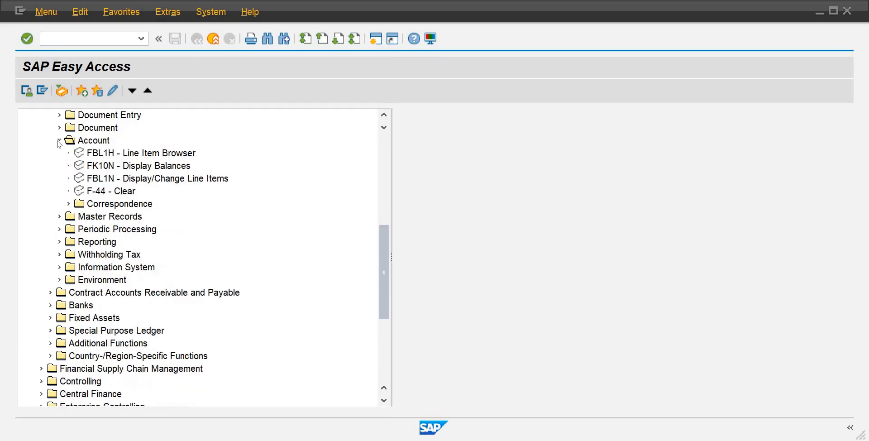
double_click(132, 168)
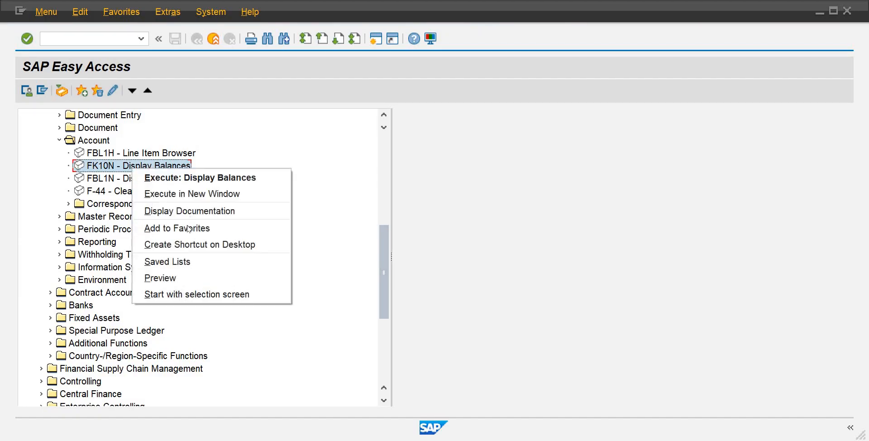
left_click(188, 228)
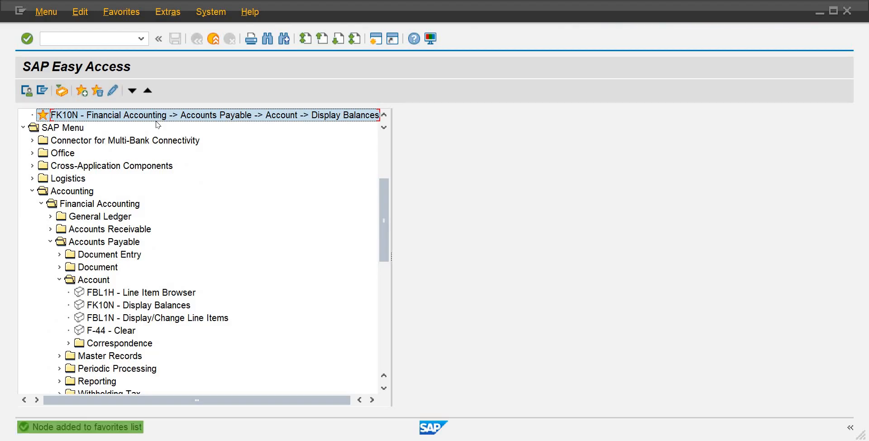
Run FK10N for Domestic Vendor-1 in company code CB01, fiscal year 2024, and drill into the period 10 credit.
double_click(157, 119)
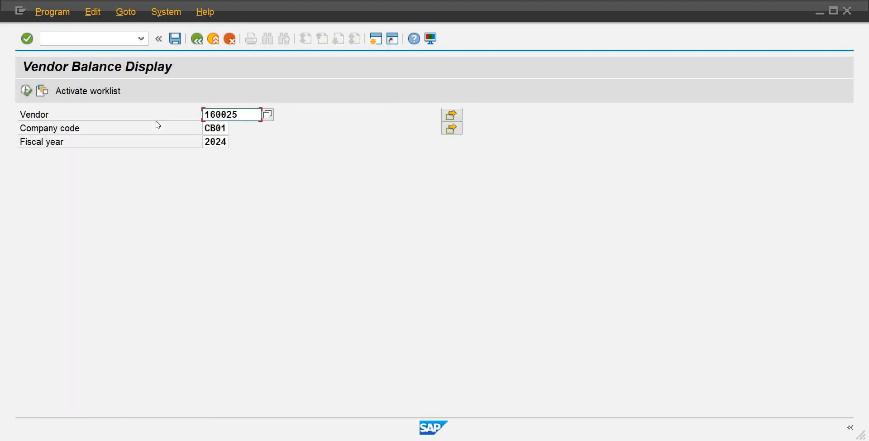
left_click(25, 91)
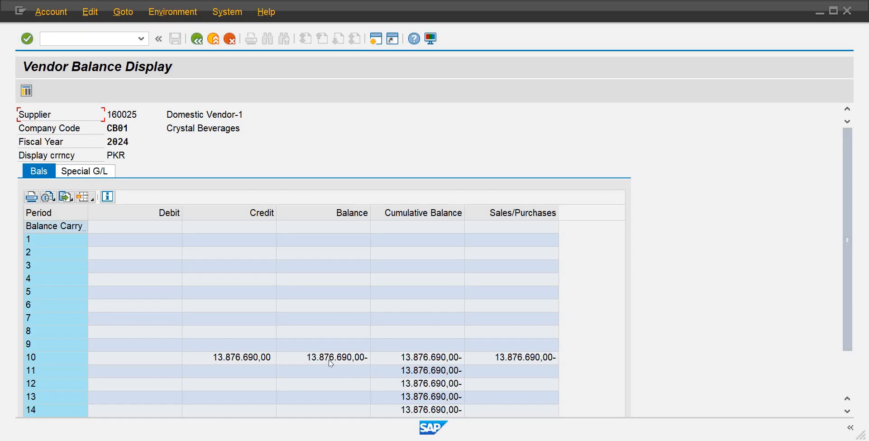
double_click(251, 358)
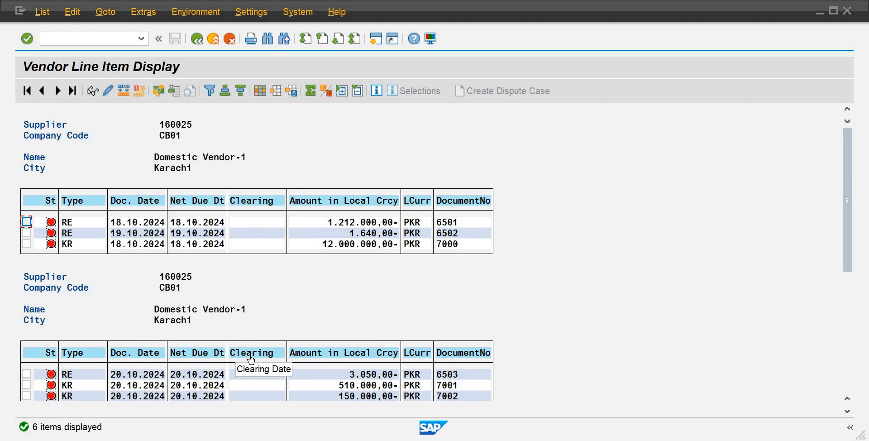
Examine Domestic Vendor-1's open invoice line items through to the grand total.
left_click(849, 194)
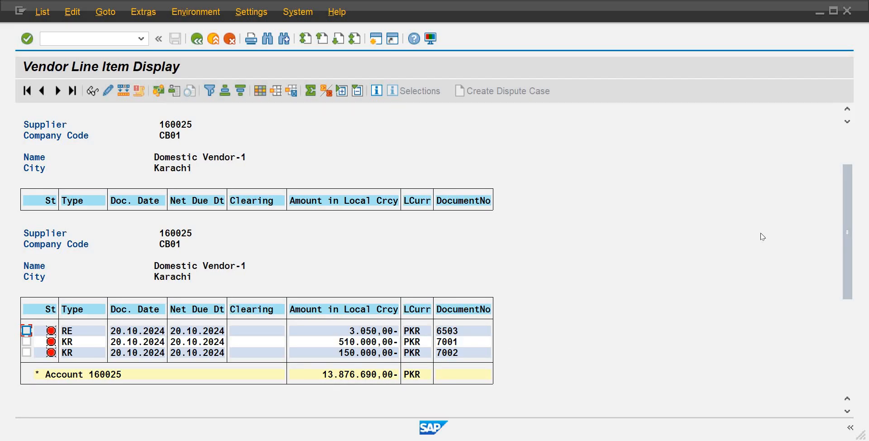
left_click(843, 229)
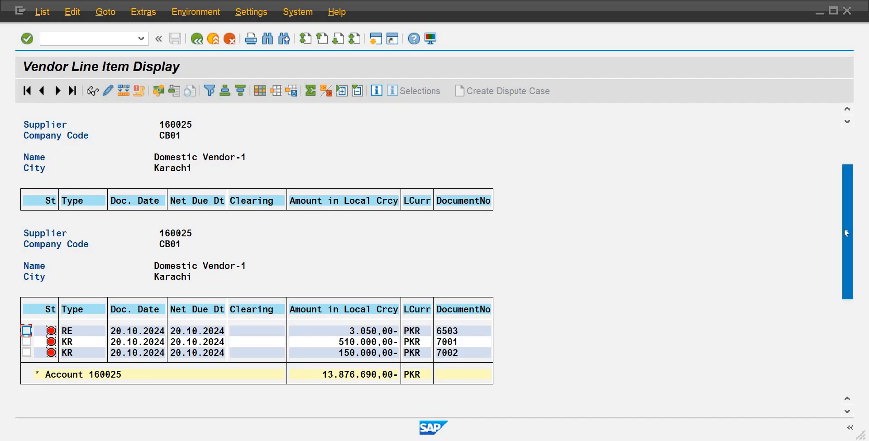
scroll(848, 211, "up", 2)
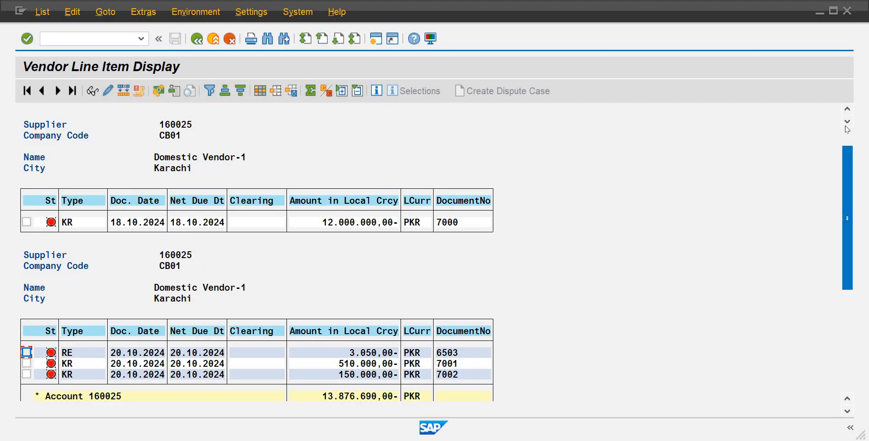
scroll(846, 173, "up", 2)
scroll(847, 252, "down", 3)
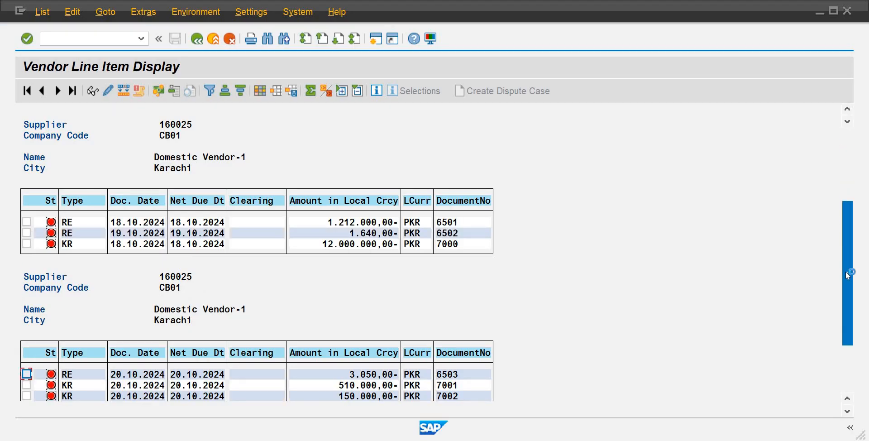
scroll(805, 348, "down", 5)
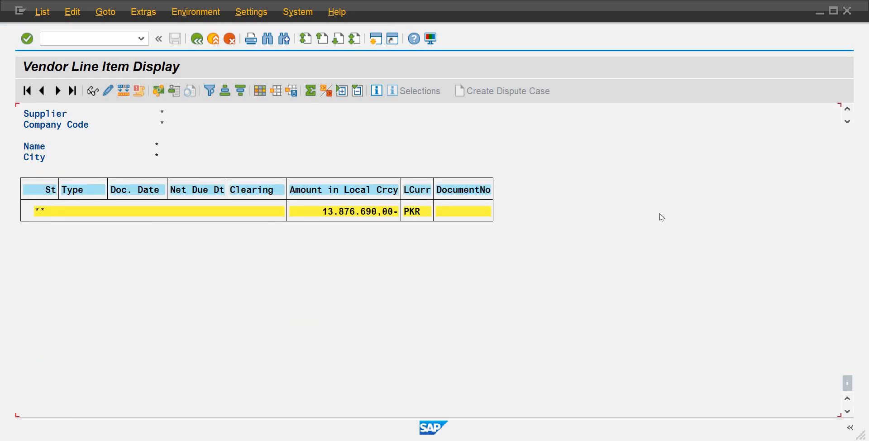
mouse_move(426, 437)
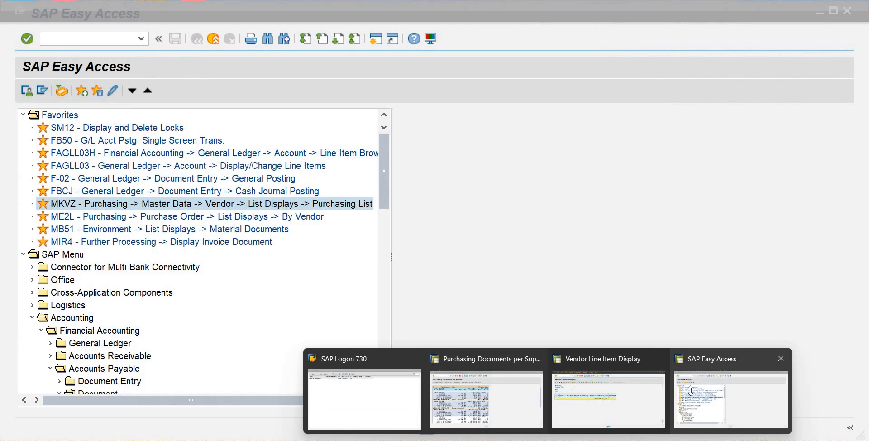
left_click(692, 393)
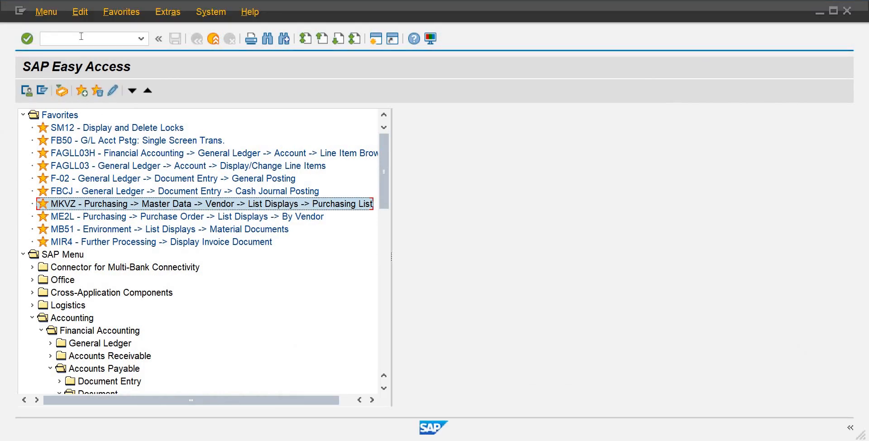
left_click(81, 36)
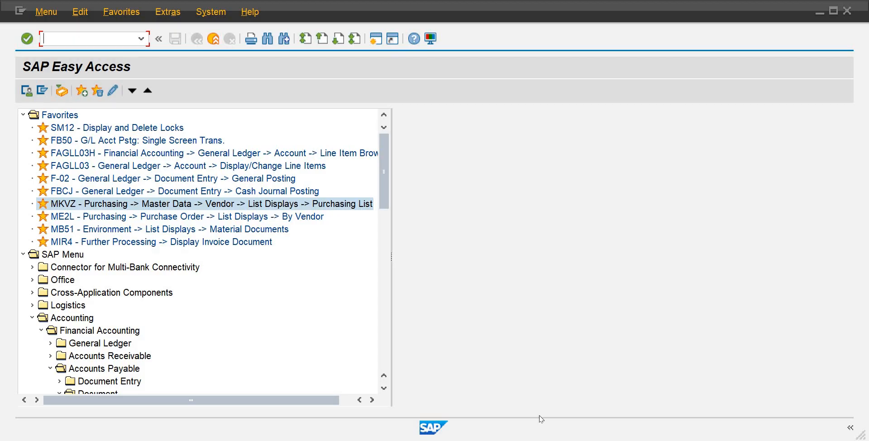
Examine Domestic Vendor-1's STPO purchase order dated 18.10.2024 in the Purchasing Documents per Supplier session.
mouse_move(539, 432)
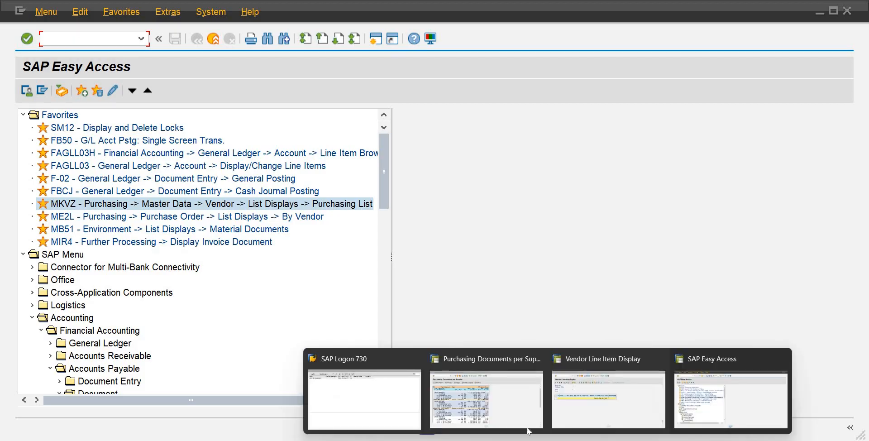
left_click(520, 421)
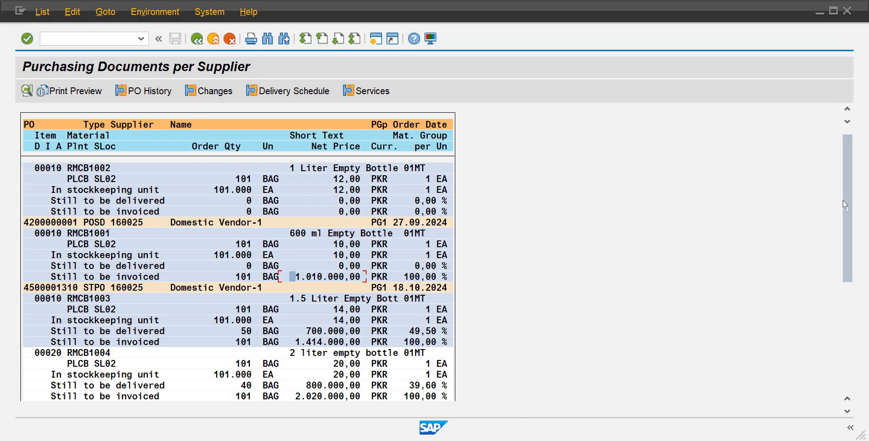
left_click_drag(845, 212, 845, 214)
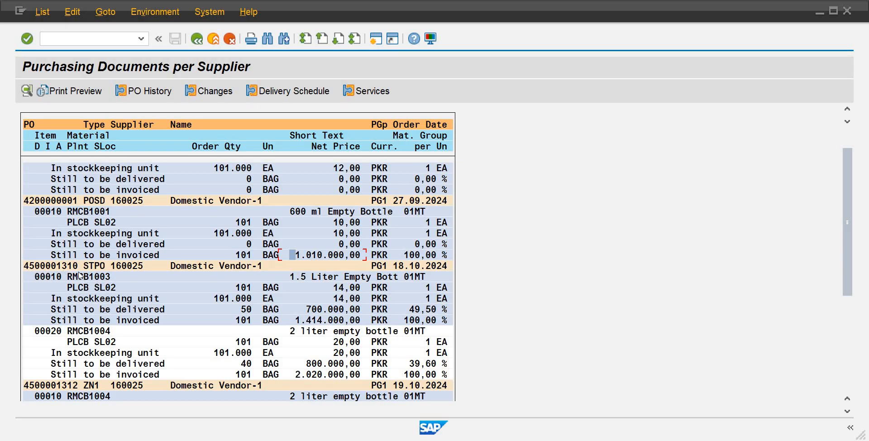
left_click(115, 300)
Switch to the free SAP Easy Access session and start transaction ME21N to create a purchase order.
mouse_move(548, 440)
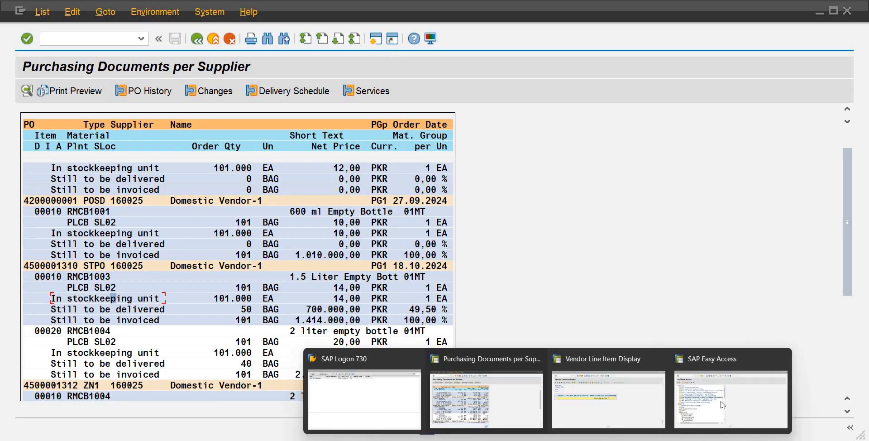
left_click(706, 389)
left_click(80, 37)
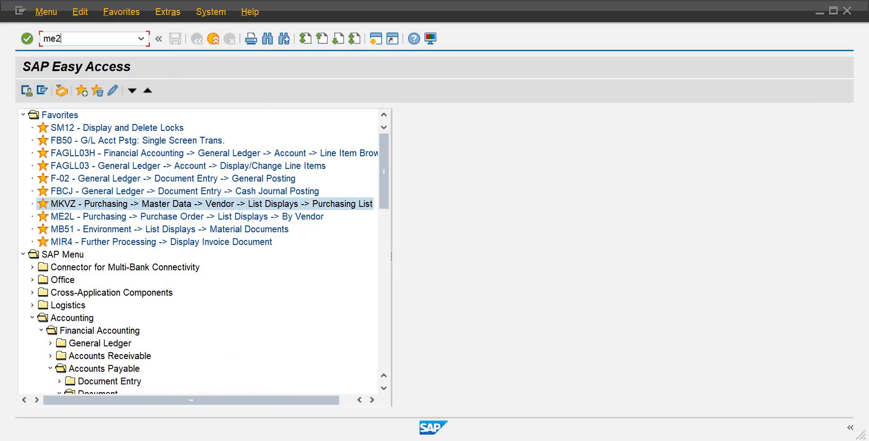
type("me21n")
key("Return")
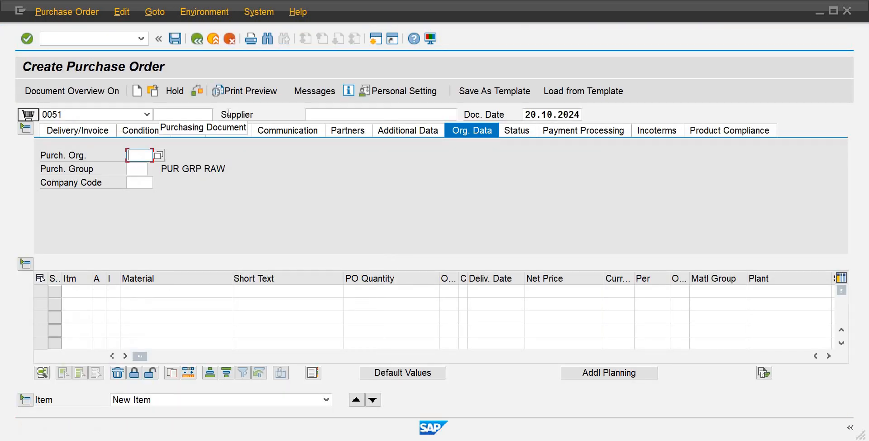
Enter Domestic Vendor-1's supplier number as the supplier of the new purchase order.
left_click(320, 117)
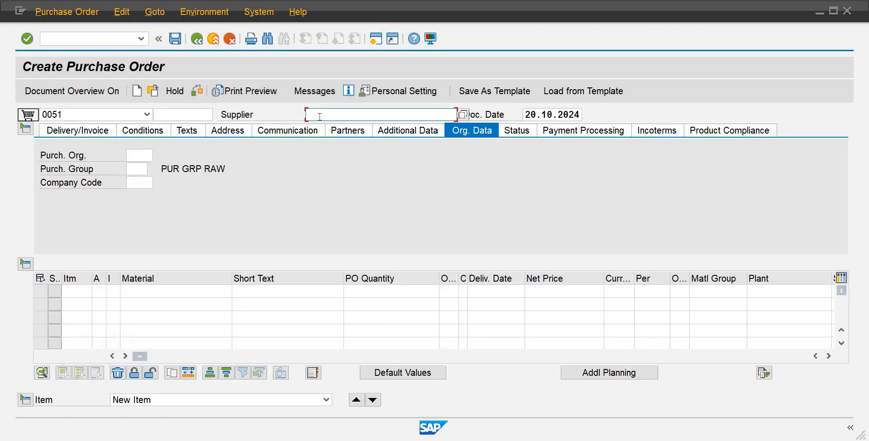
type("160025")
key("Tab")
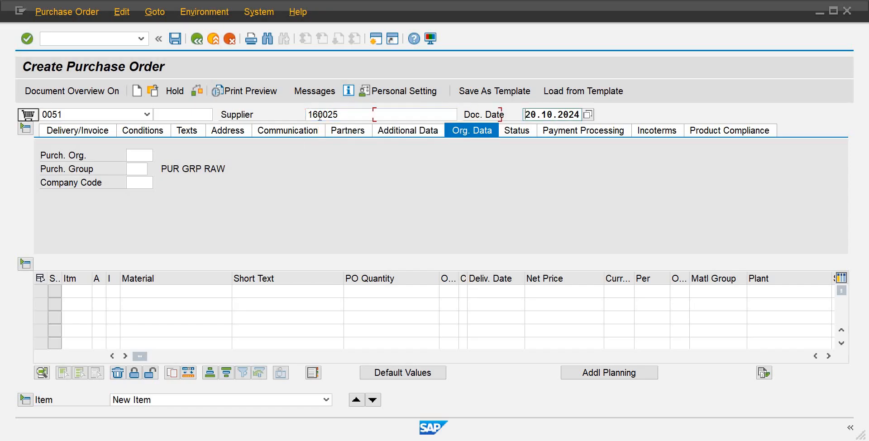
Fill in the organizational data with purchasing organization POCB, purchasing group PG1 and company code CB01.
key("Tab")
key("Tab")
key("Tab")
key("Tab")
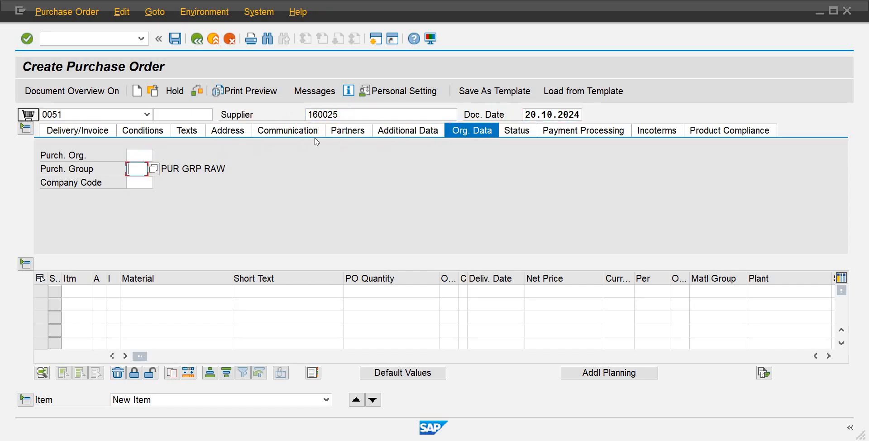
left_click(138, 154)
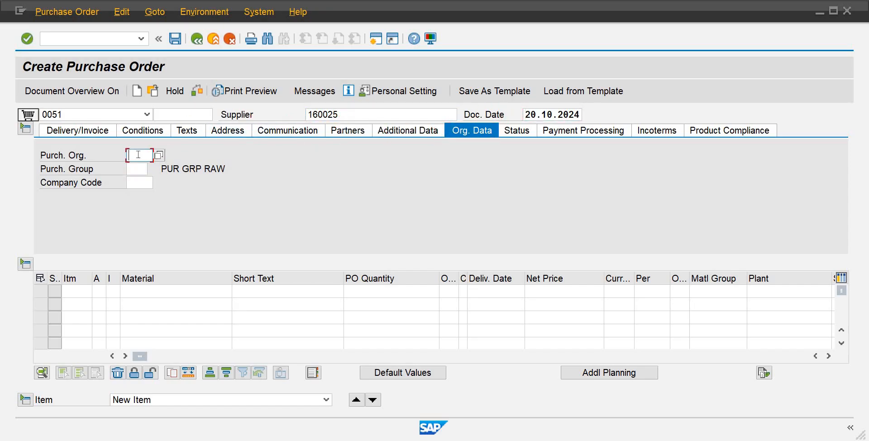
type("pocb")
key("Tab")
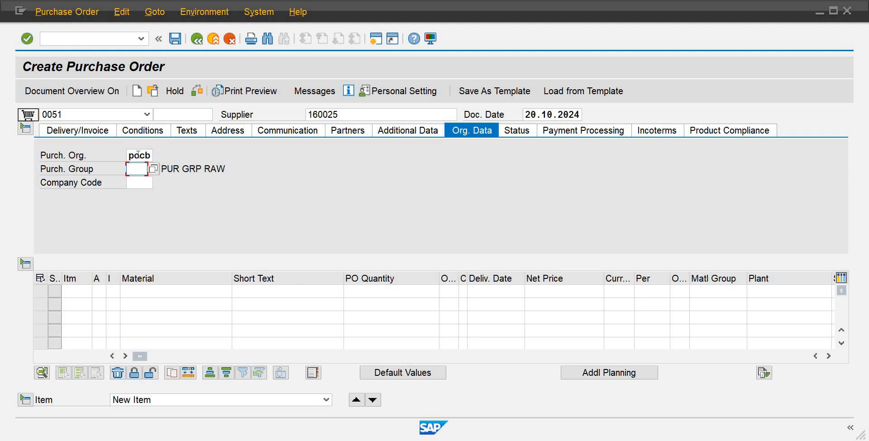
type("pg1")
key("Tab")
type("cb")
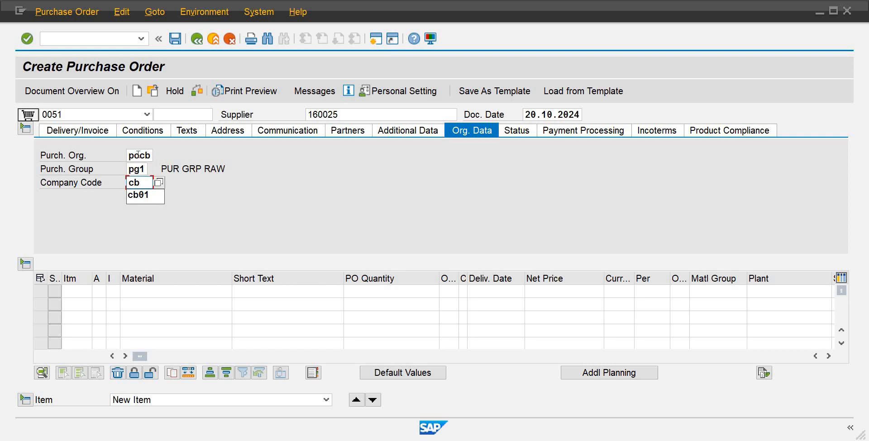
type("01")
key("Tab")
key("Tab")
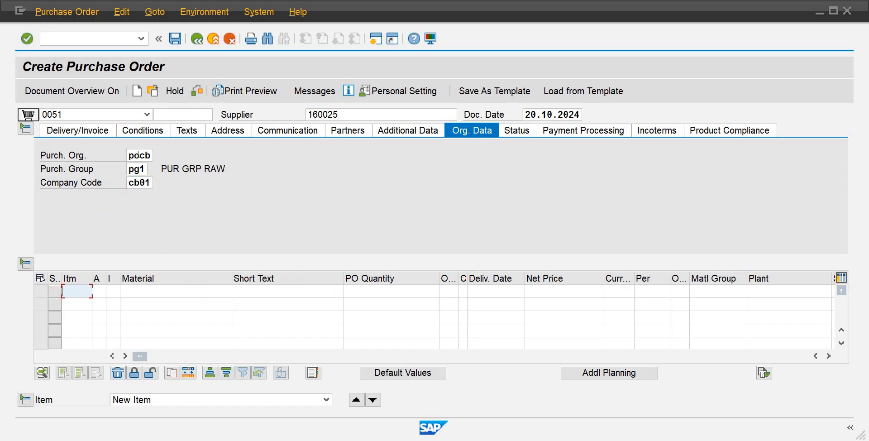
Add item 10 to the purchase order with material RMCB1003.
type("10")
key("Tab")
key("Tab")
key("Tab")
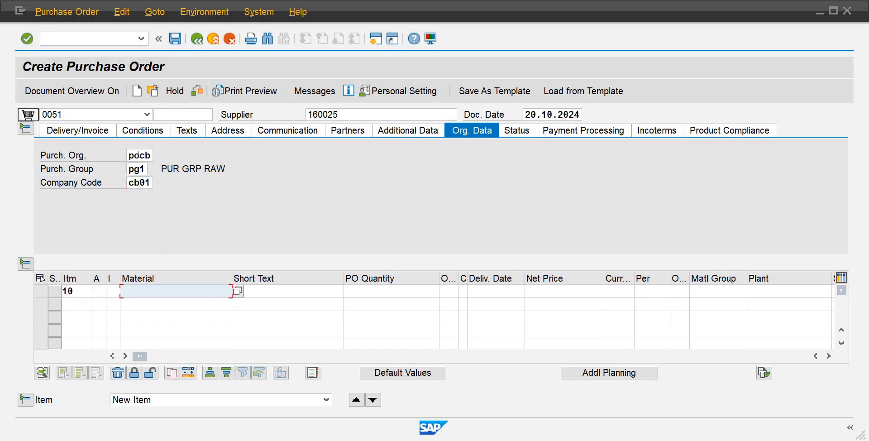
type("rmcb")
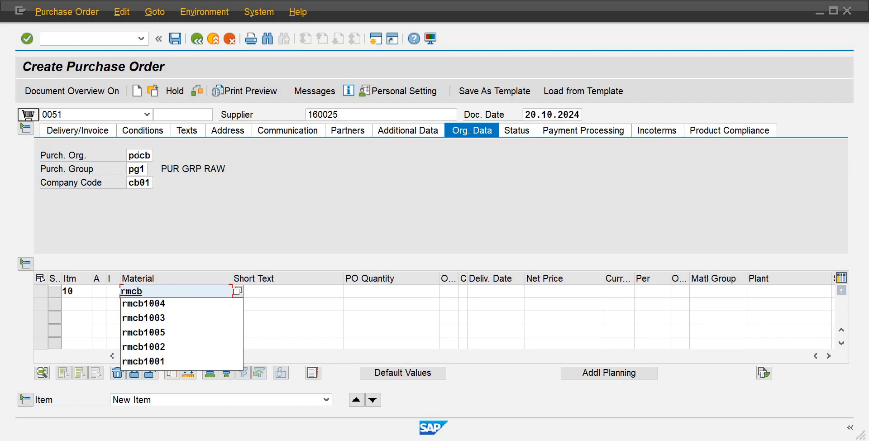
type("1003")
key("Tab")
key("Tab")
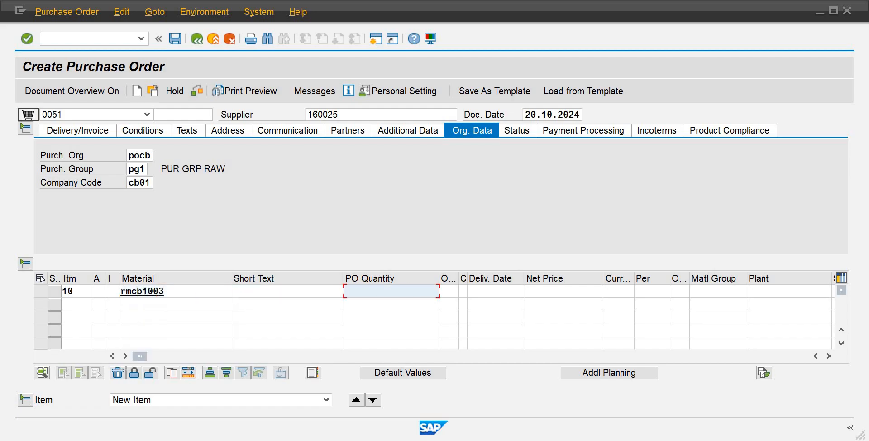
Set item 10's order quantity to 20 with bag as the order unit.
type("20")
key("Tab")
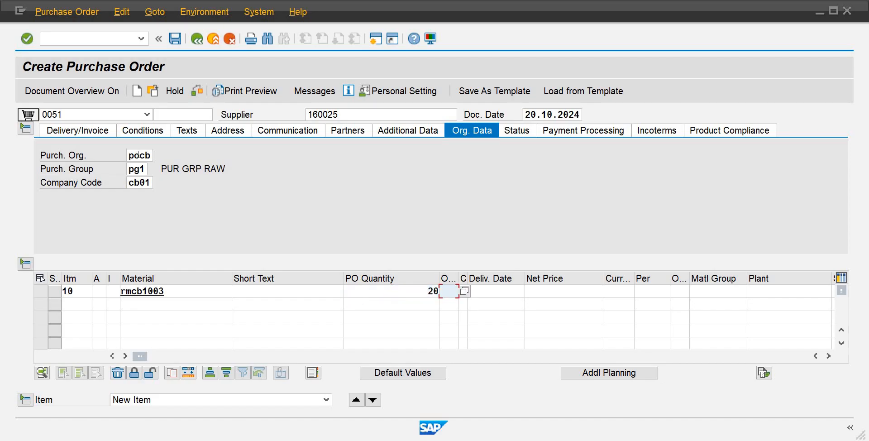
type("vag")
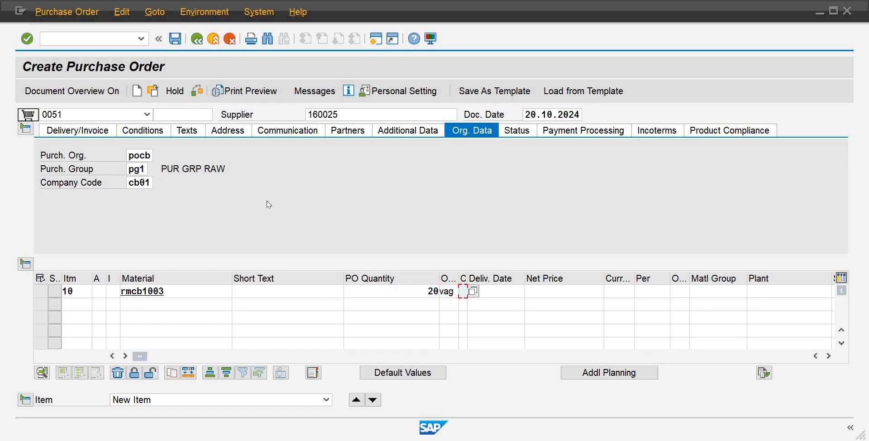
left_click(455, 292)
key("BackSpace")
key("BackSpace")
key("BackSpace")
type("b")
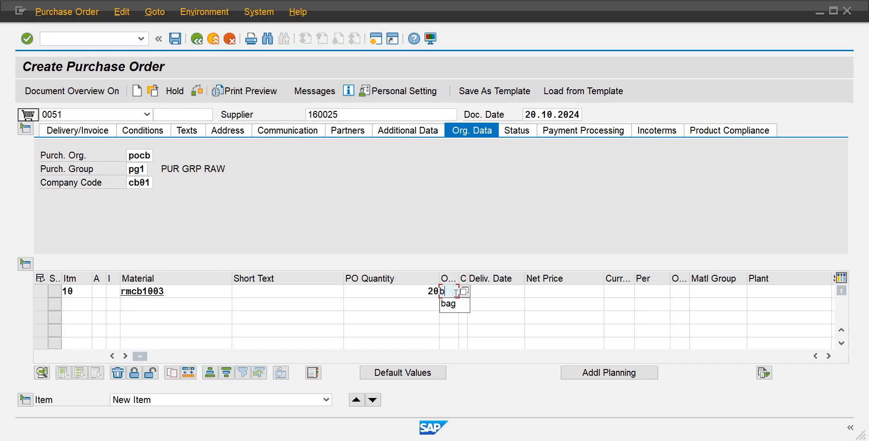
type("ag")
key("Tab")
key("Tab")
key("Tab")
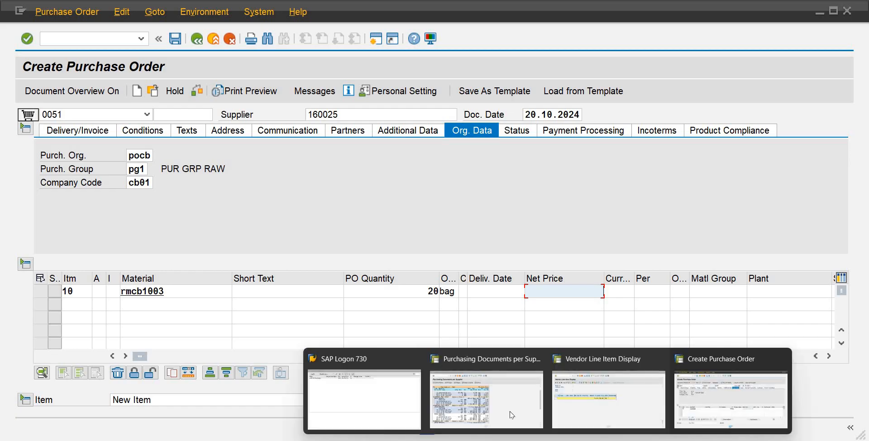
Set item 10's net price to 14 PKR with EA as the order price unit.
left_click(511, 415)
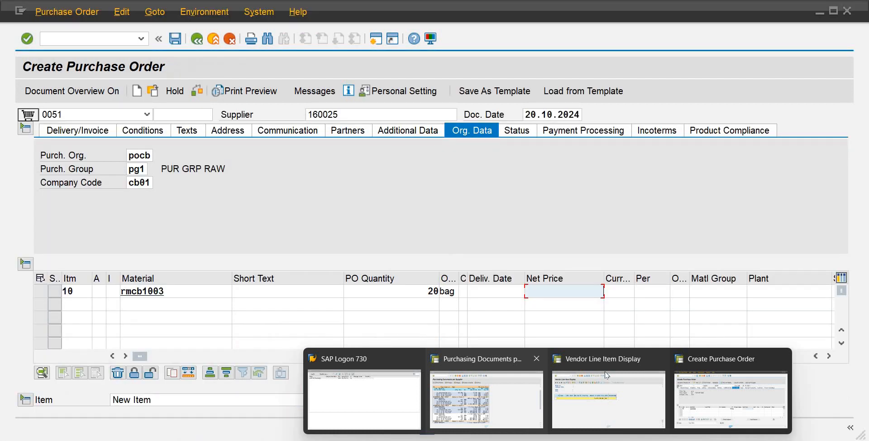
left_click(596, 340)
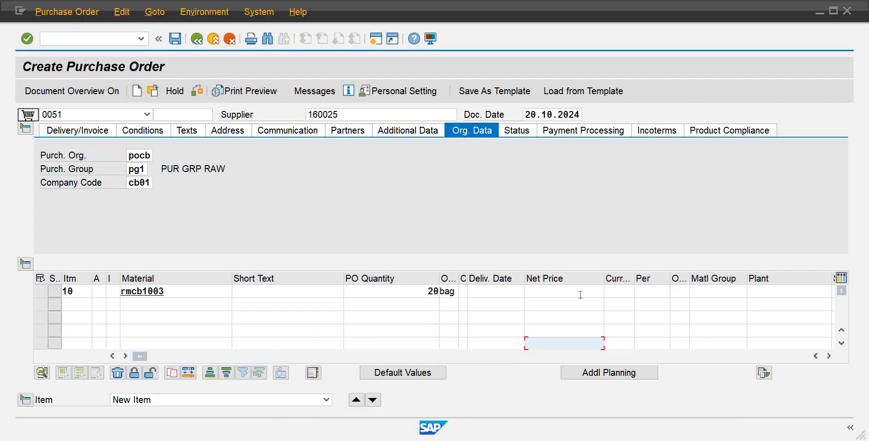
left_click(580, 294)
type("14")
key("Tab")
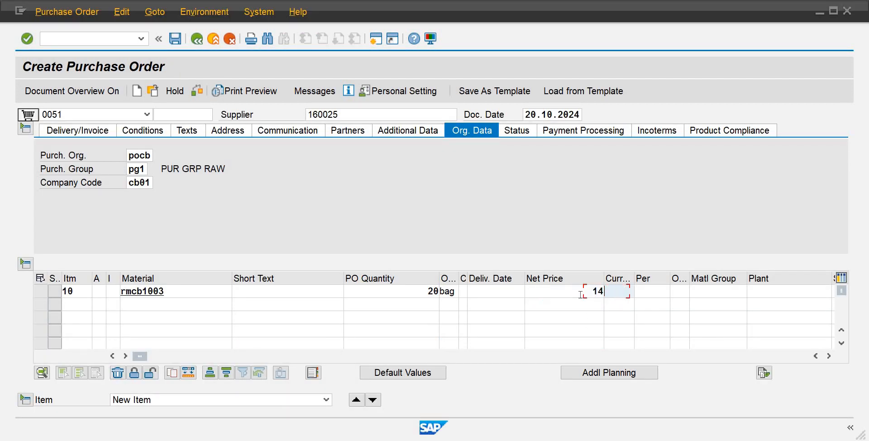
type("pkr")
key("Tab")
key("Tab")
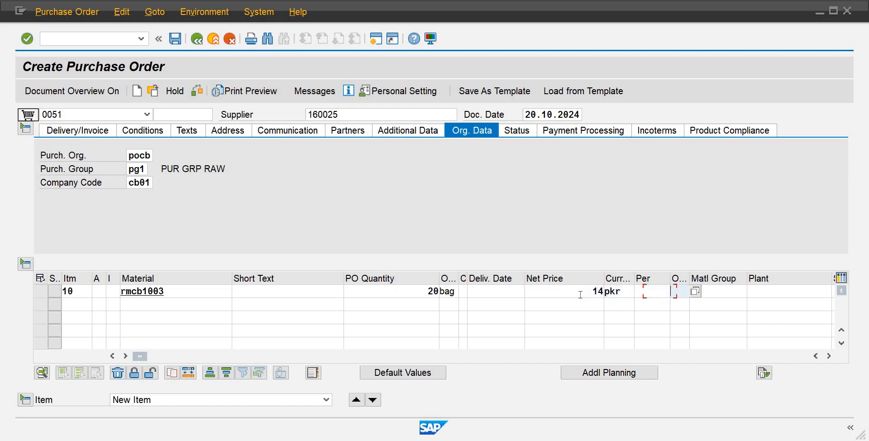
type("ea")
key("Tab")
key("Tab")
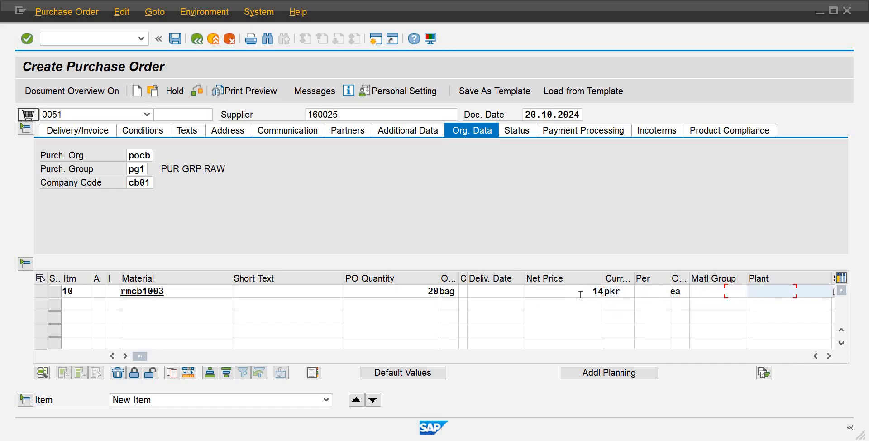
Assign item 10 to plant PLCB and storage location SL02.
type("pl")
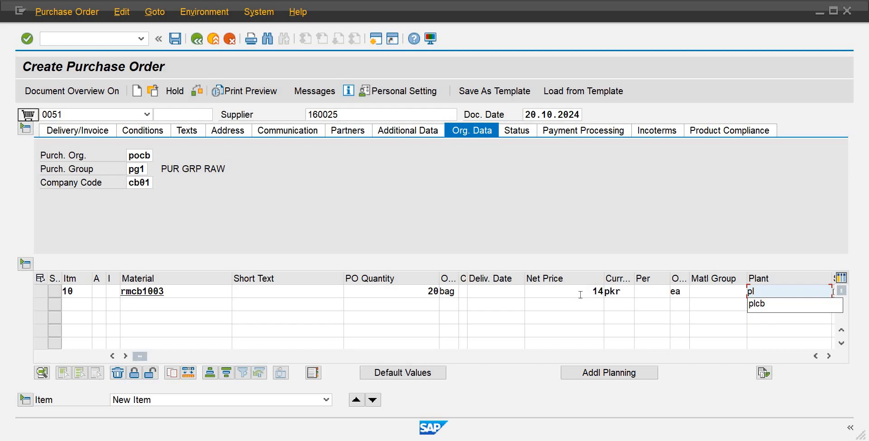
type("cb")
key("Tab")
type("sl")
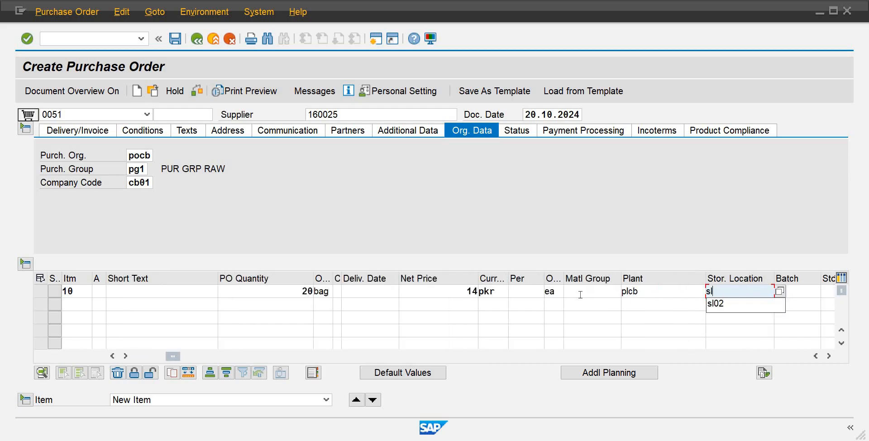
type("02")
Mark item 10 of the purchase order as a returns item.
key("Tab")
key("Tab")
key("Tab")
key("Tab")
key("Tab")
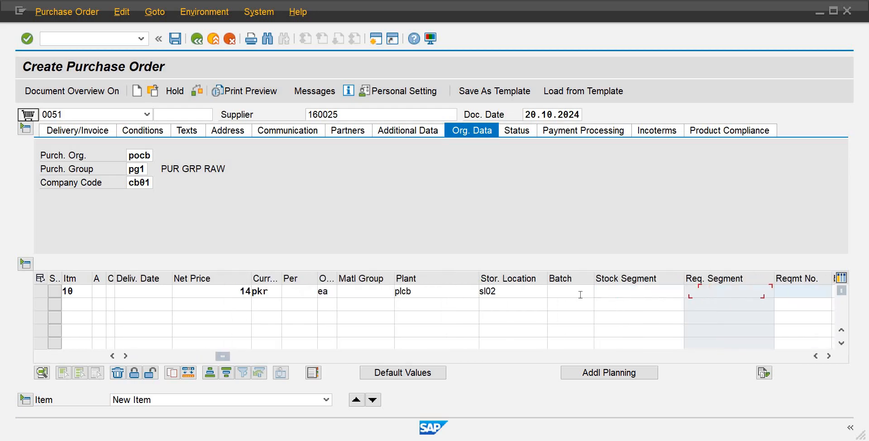
key("Tab")
key("Tab")
key("Tab")
key("Tab")
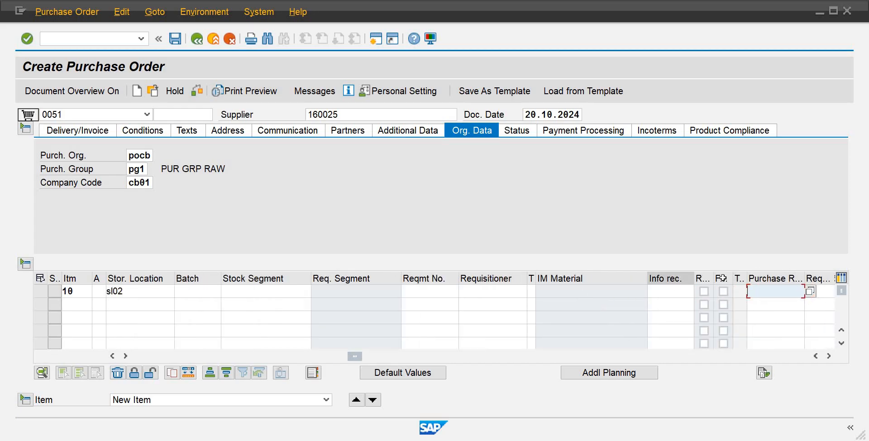
left_click(705, 290)
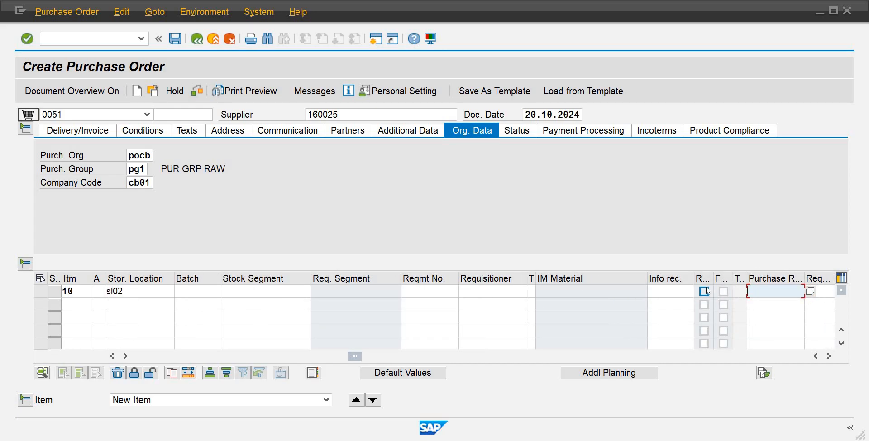
Try to save the purchase order, review the system messages and return to editing it.
left_click(178, 41)
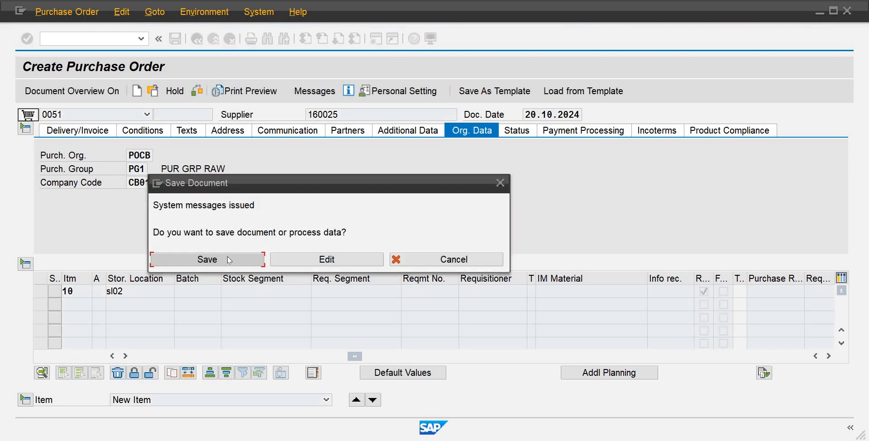
left_click(322, 258)
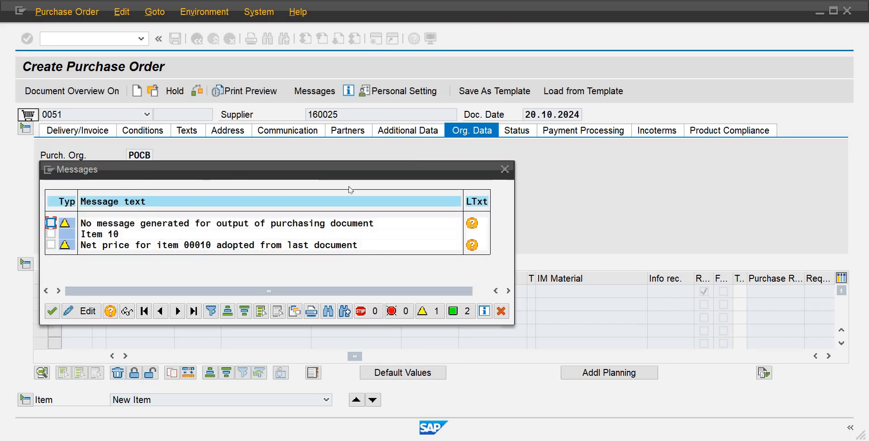
left_click(49, 313)
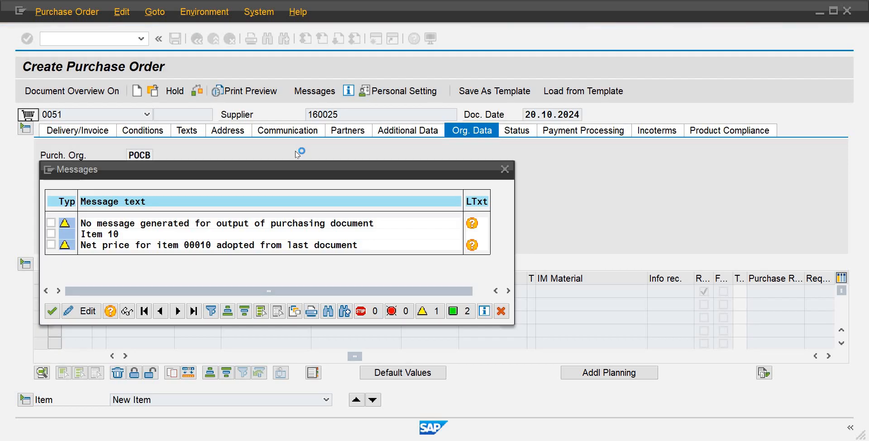
key("Return")
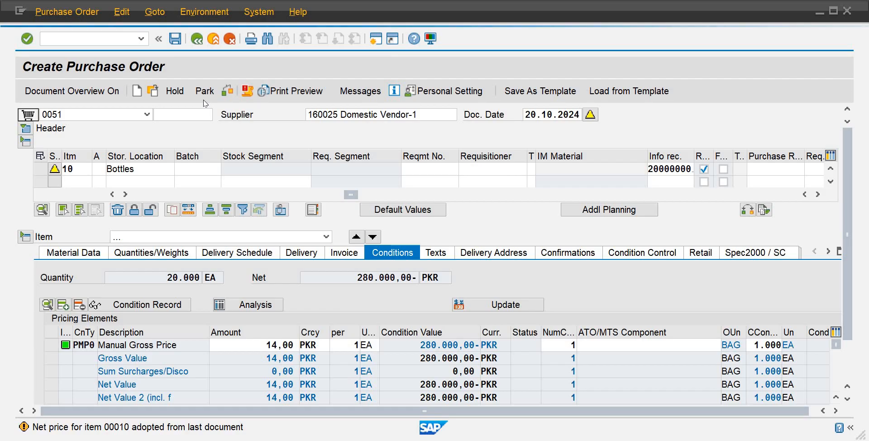
Save the return purchase order despite the system messages.
left_click(175, 39)
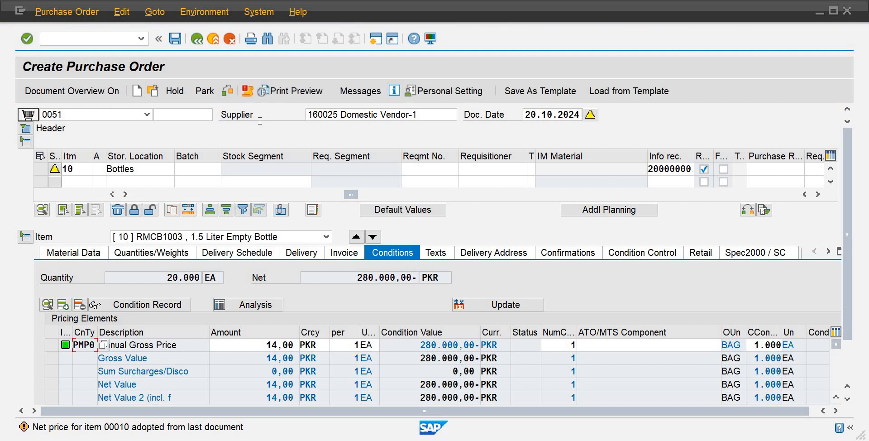
left_click(176, 39)
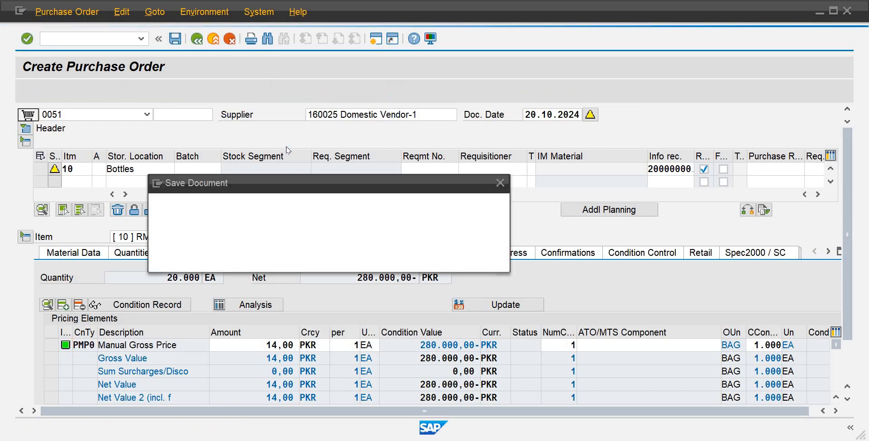
left_click(212, 261)
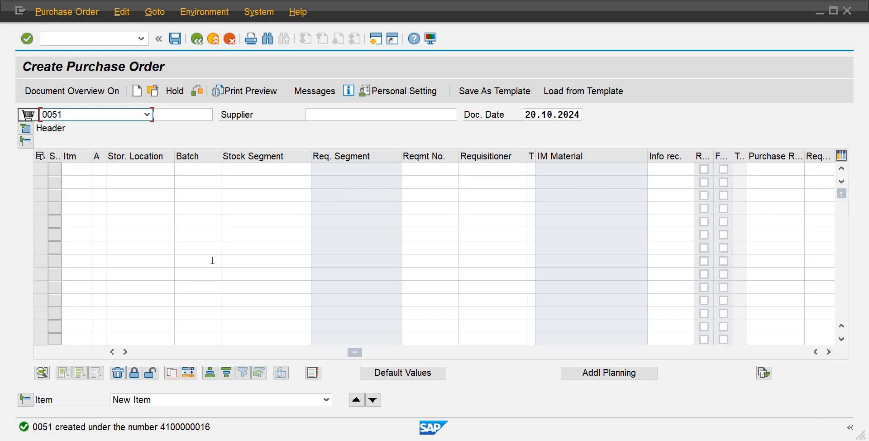
Start transaction MIGO and set it to Return Delivery with reference to a Material Document.
left_click(128, 36)
type("/n")
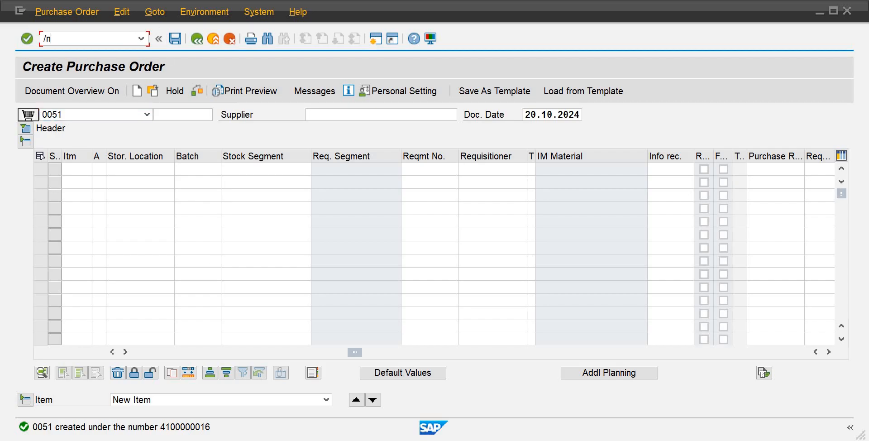
type("migo")
key("Return")
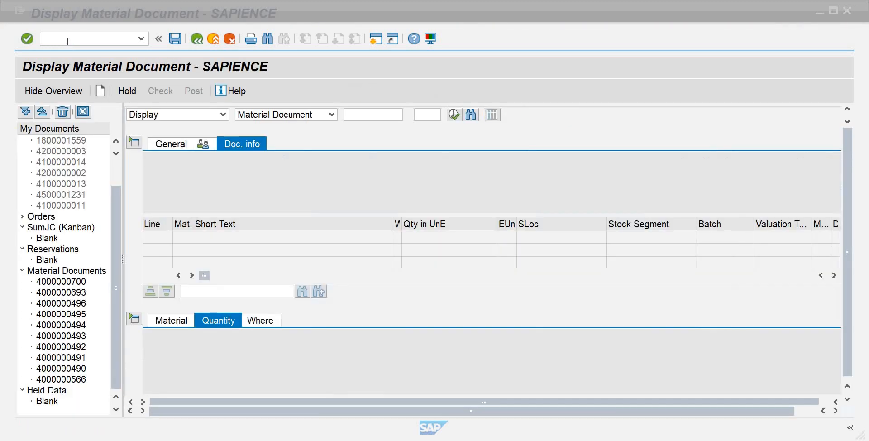
left_click(224, 116)
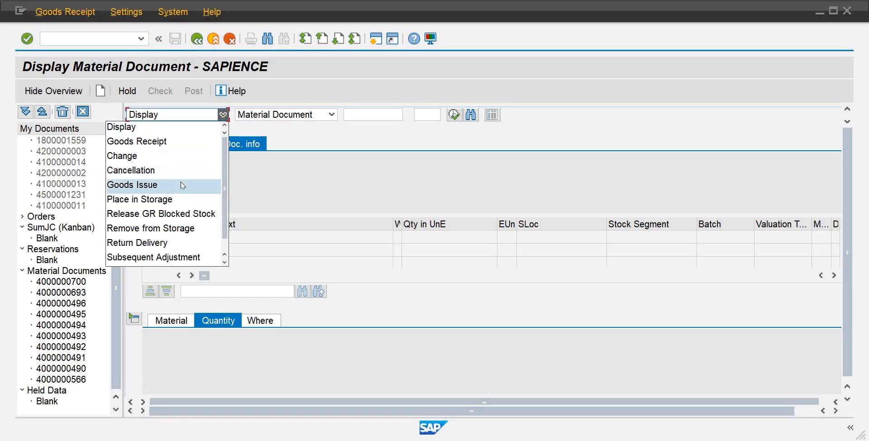
left_click(164, 244)
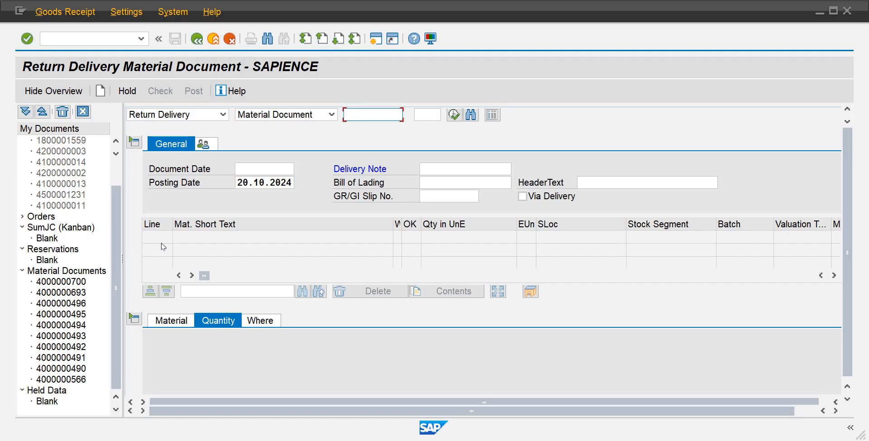
left_click(328, 116)
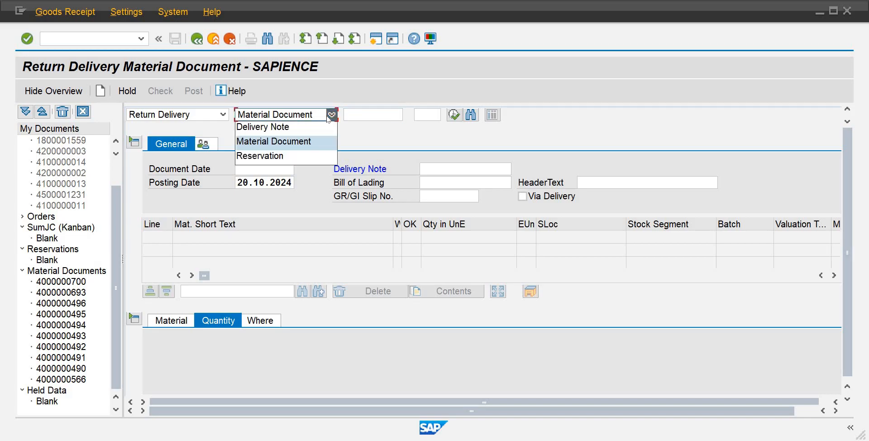
left_click(312, 143)
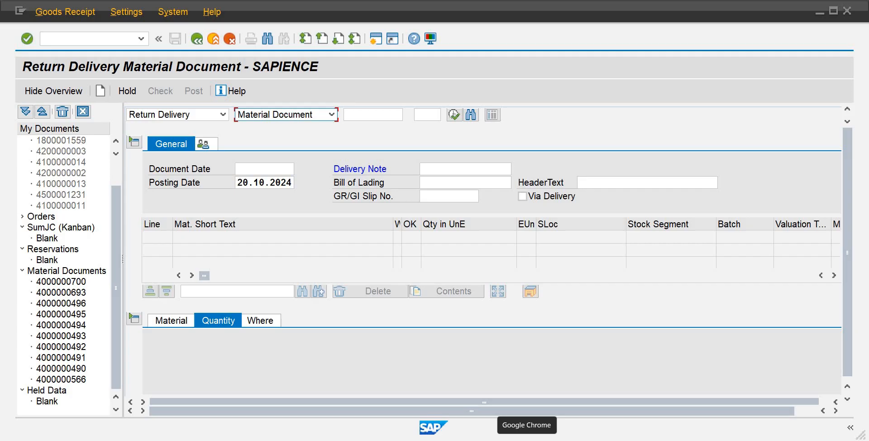
Review the items of the 18.10.2024 purchase order in Domestic Vendor-1's purchasing documents list to find the material being returned.
mouse_move(530, 438)
left_click(523, 410)
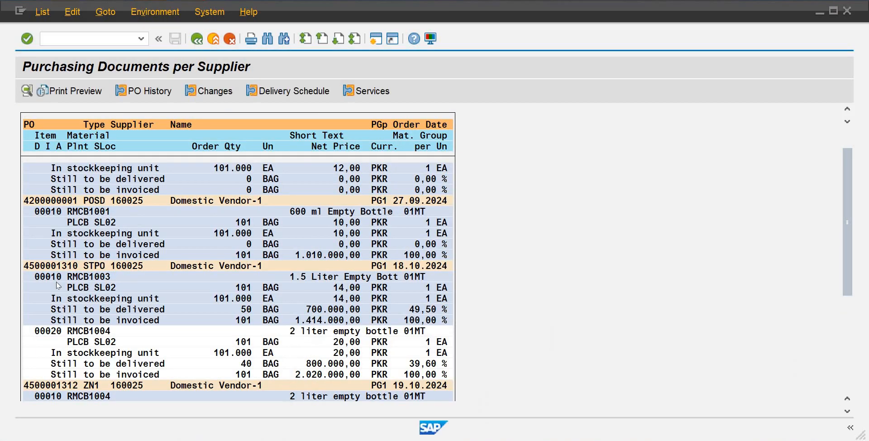
left_click(113, 297)
mouse_move(548, 440)
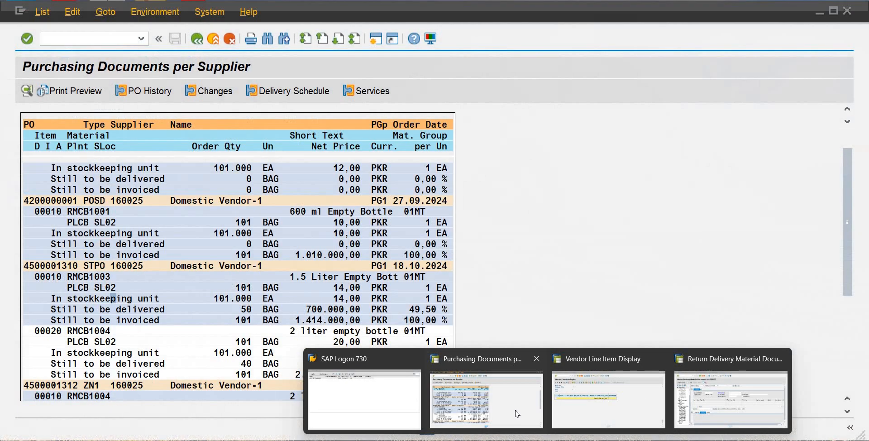
left_click(514, 410)
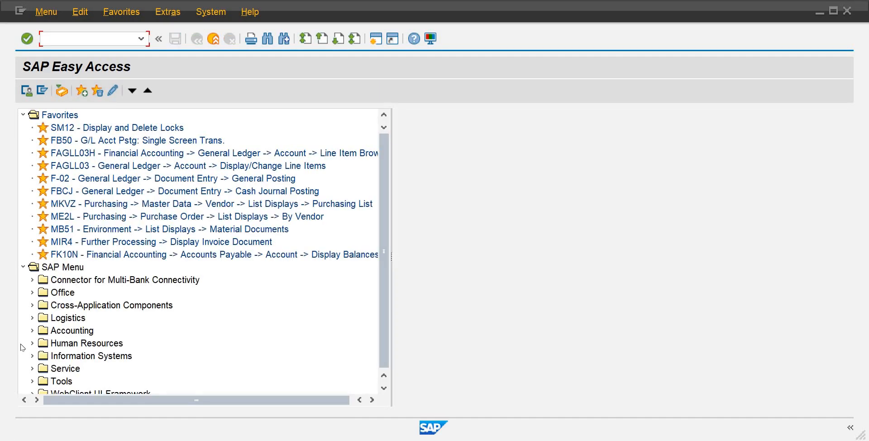
Run the Material Document List (MB51) for material RMCB1003.
left_click(33, 318)
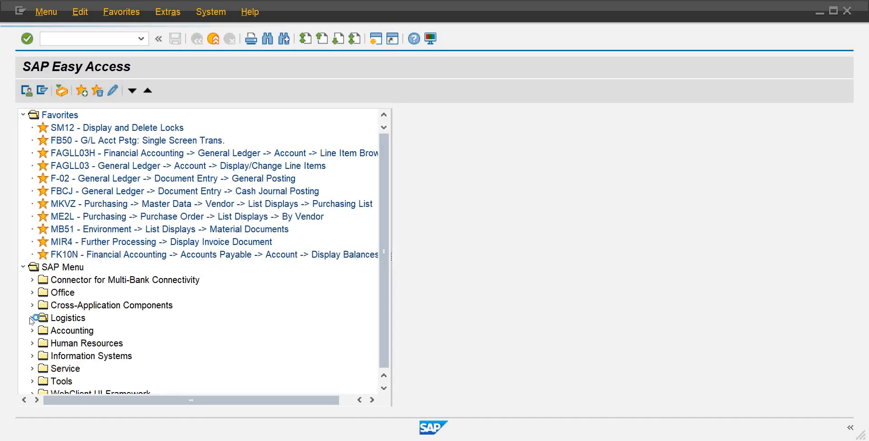
double_click(97, 230)
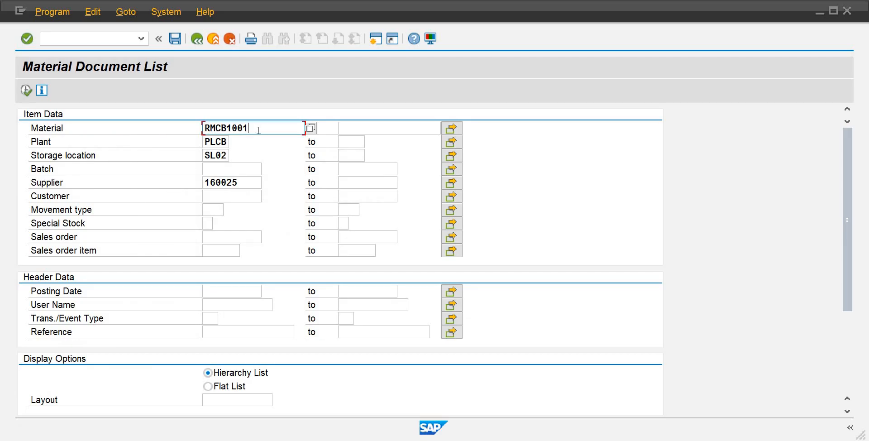
left_click(259, 129)
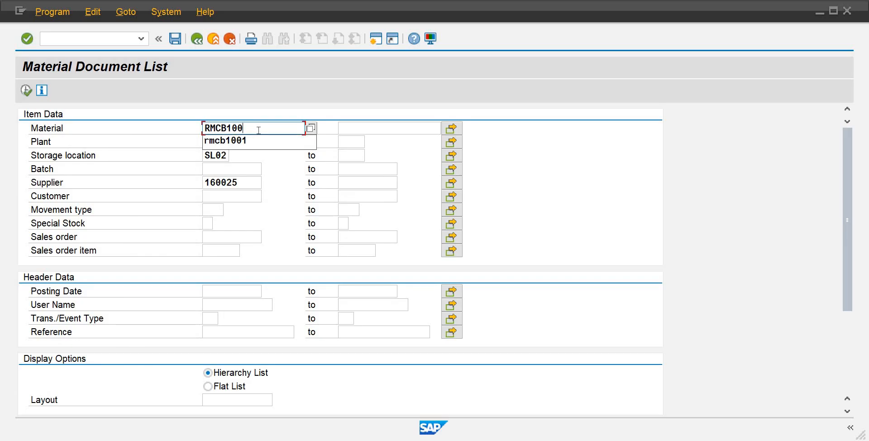
type("3")
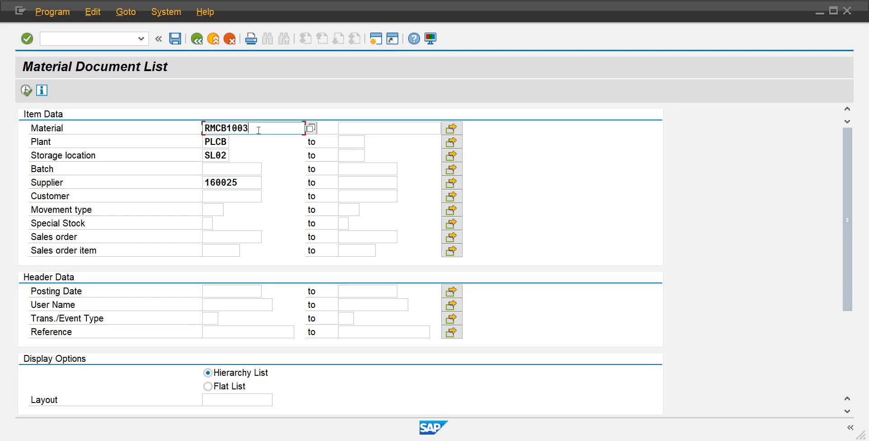
left_click(25, 91)
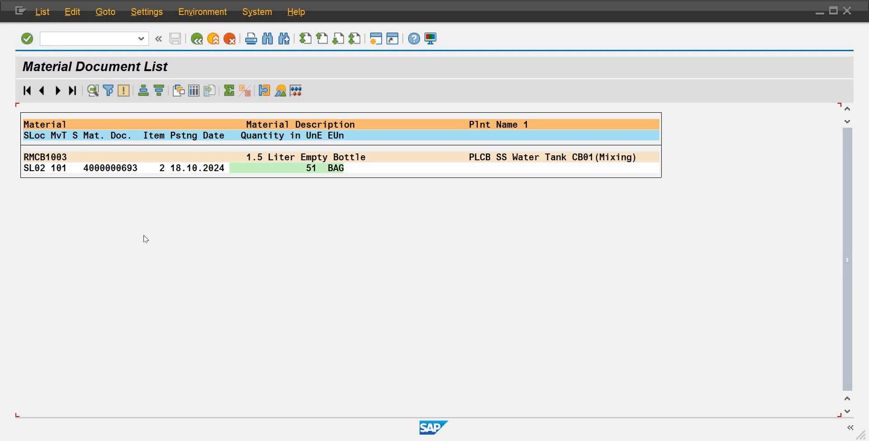
Open the material document for RMCB1003 and check the 1.5 Liter Empty Bottle line's material and the document number.
double_click(105, 170)
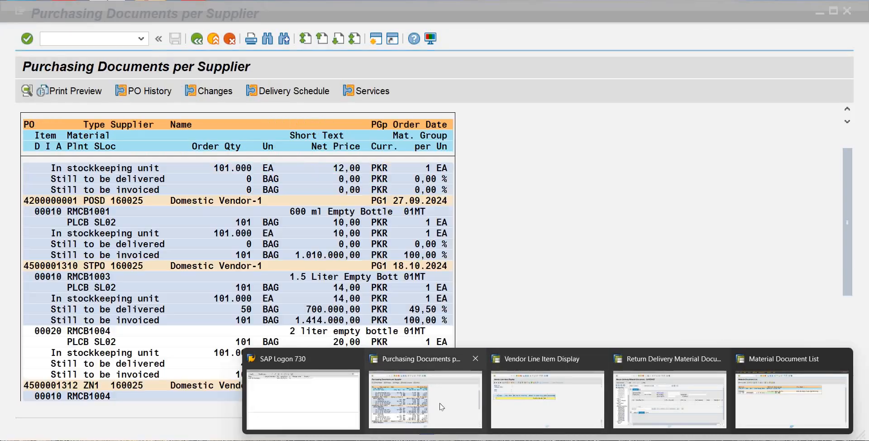
left_click(441, 406)
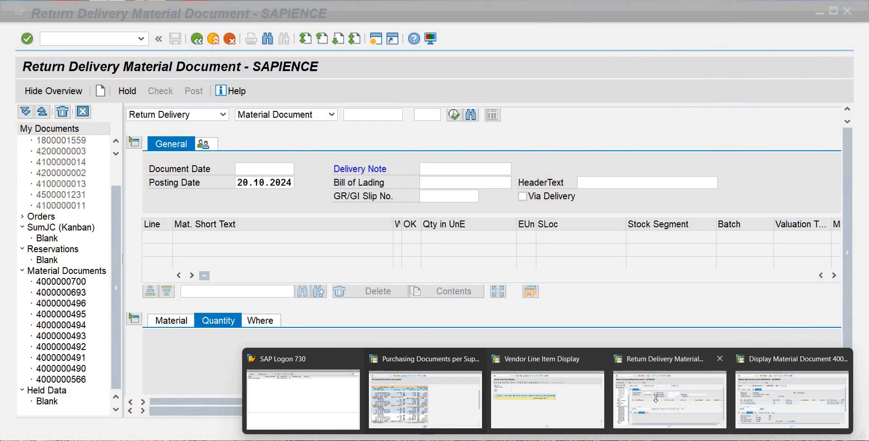
left_click(656, 397)
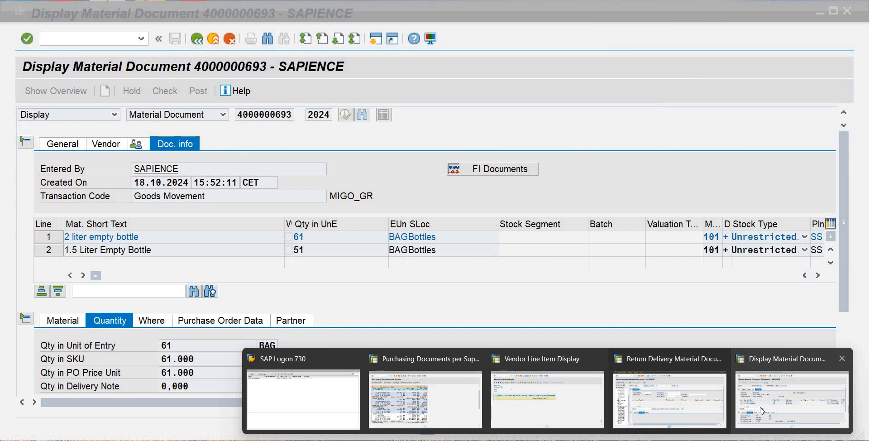
left_click(759, 406)
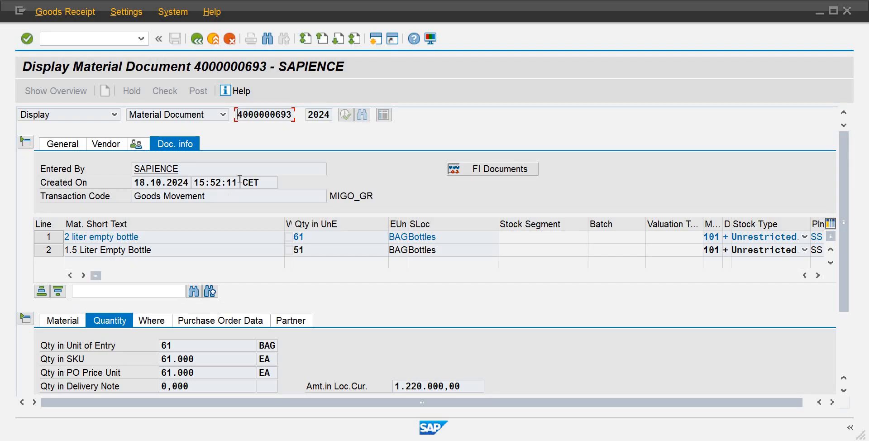
double_click(159, 252)
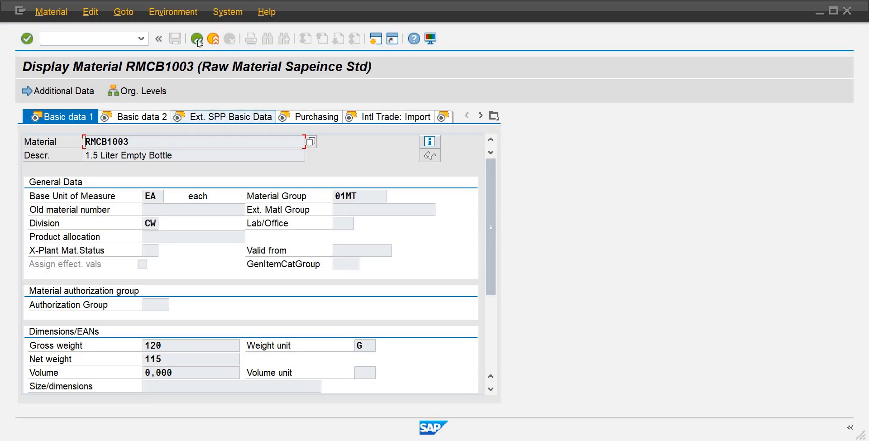
left_click(198, 39)
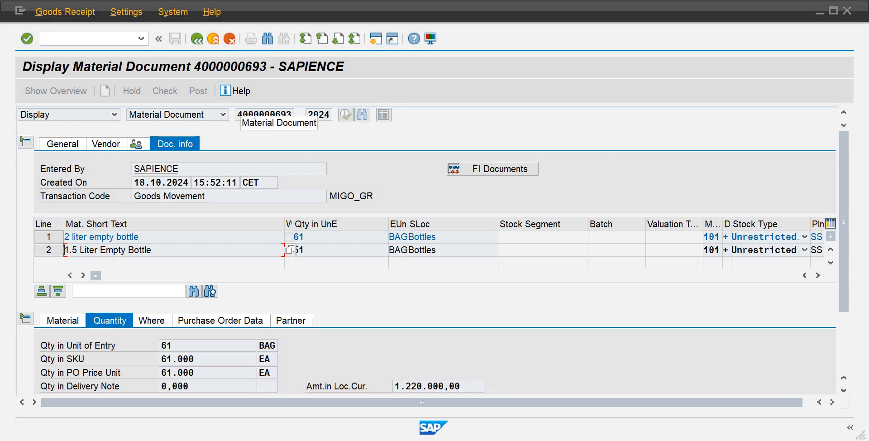
left_click(257, 115)
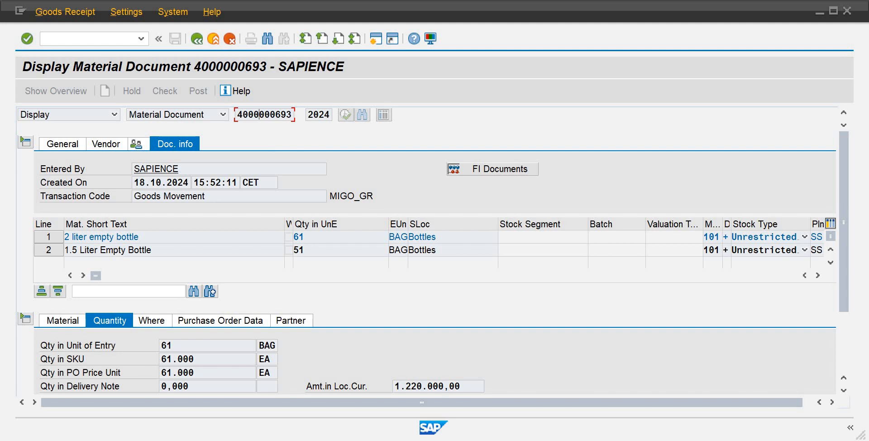
mouse_move(547, 440)
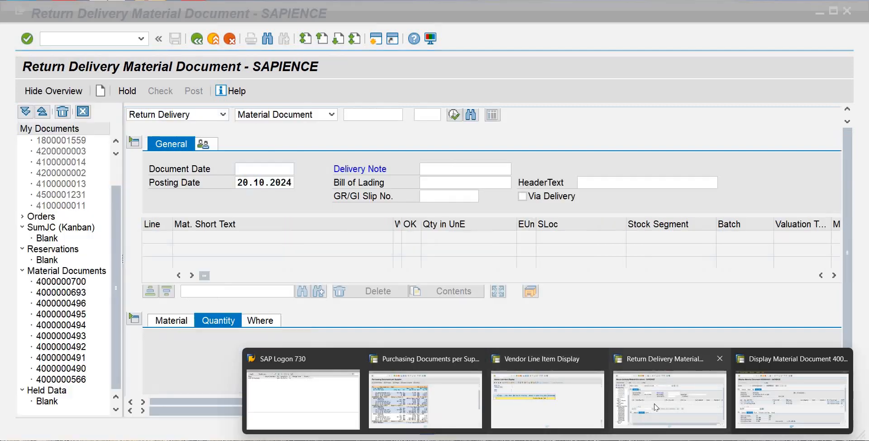
left_click(654, 406)
left_click(357, 115)
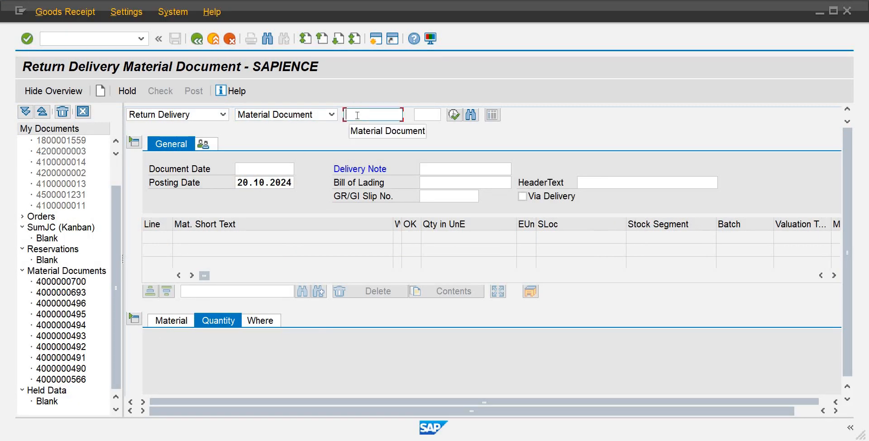
type("400")
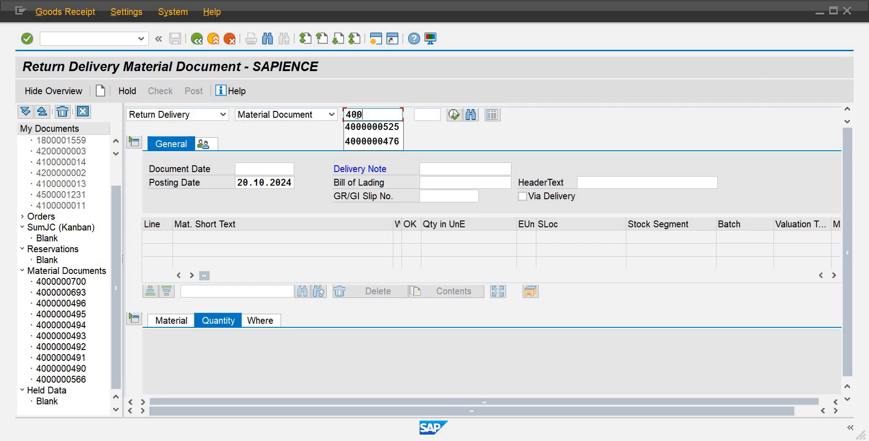
type("0000")
type("46")
key("BackSpace")
key("BackSpace")
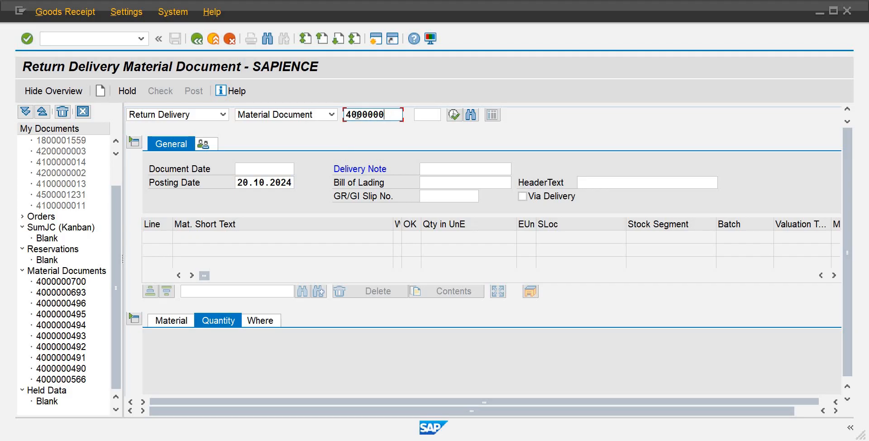
type("693")
mouse_move(546, 432)
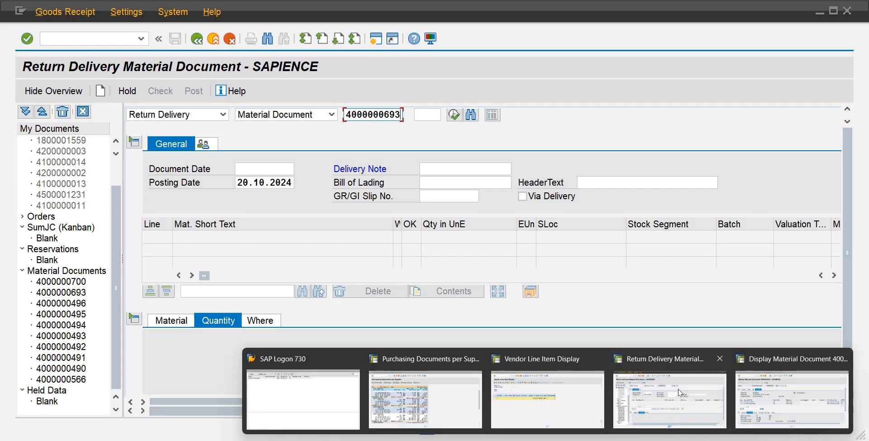
mouse_move(778, 390)
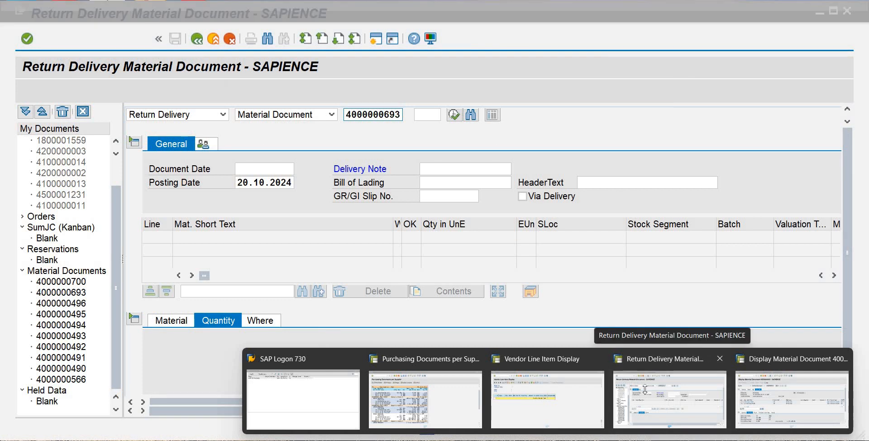
left_click(672, 400)
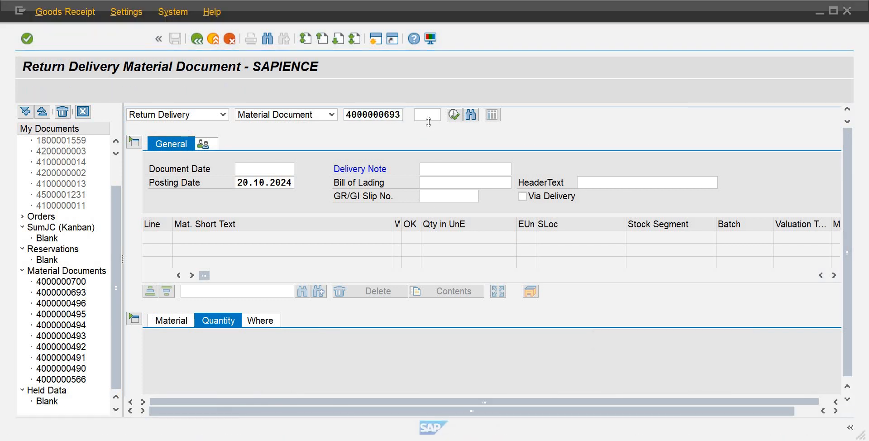
Try to load the reference material document with the year 2020.
left_click(428, 114)
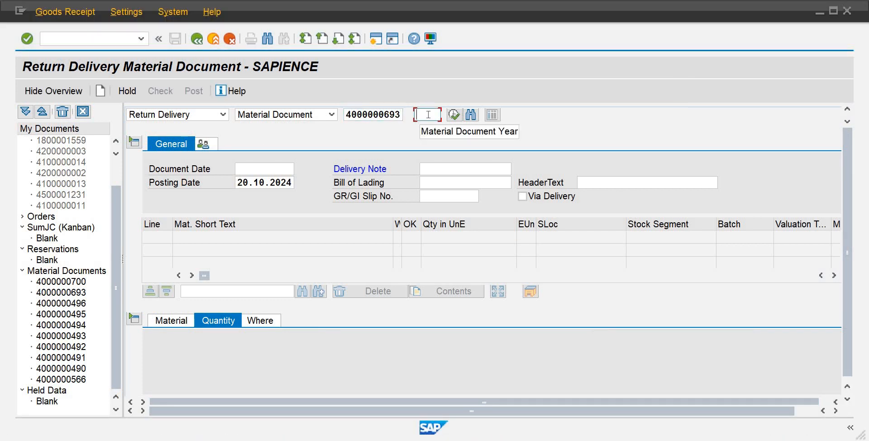
type("20")
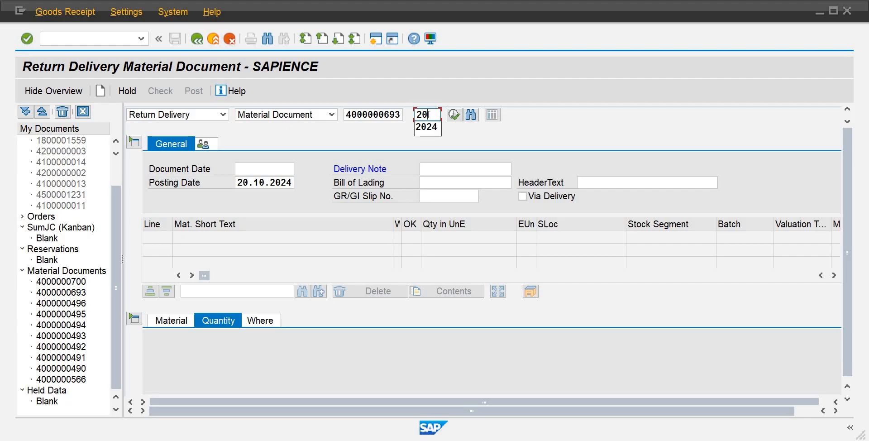
mouse_move(574, 438)
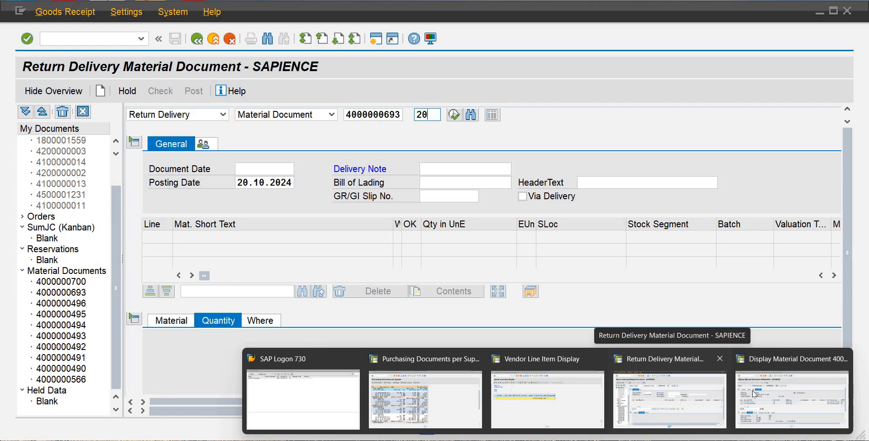
left_click(752, 390)
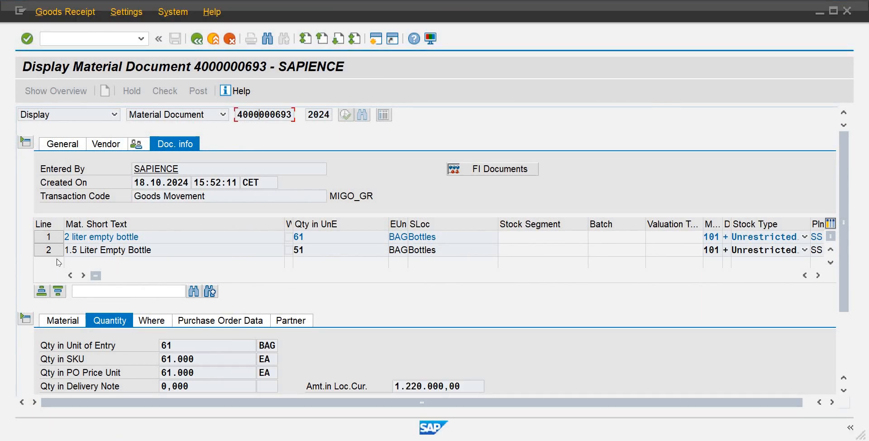
left_click(55, 252)
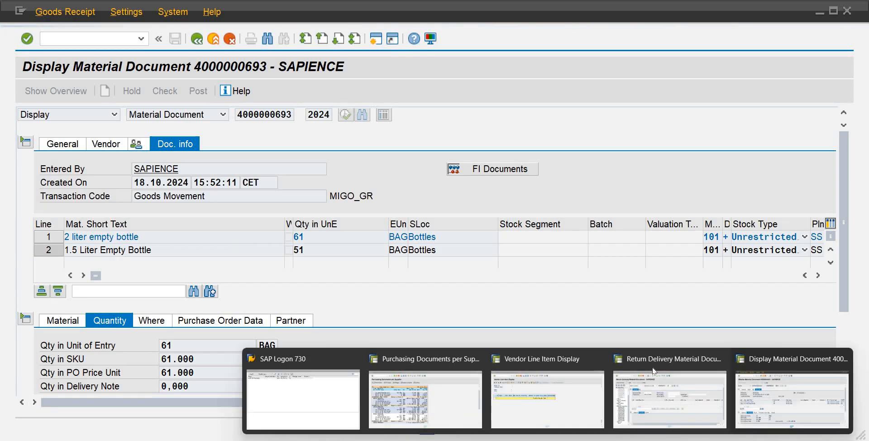
left_click(661, 385)
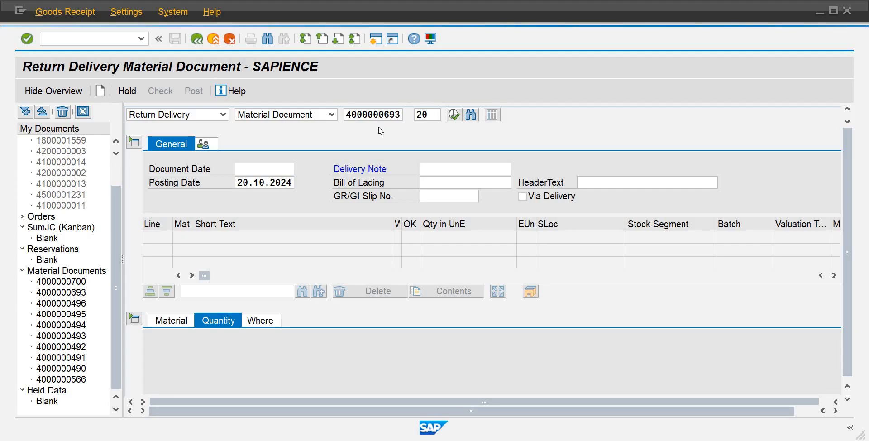
type("20")
key("Return")
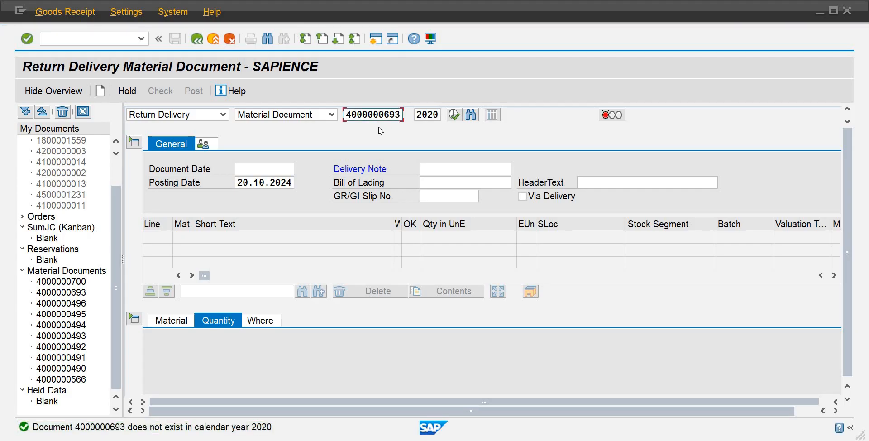
Set the material document year to 2024 and load the document into the return delivery.
left_click(441, 114)
key("BackSpace")
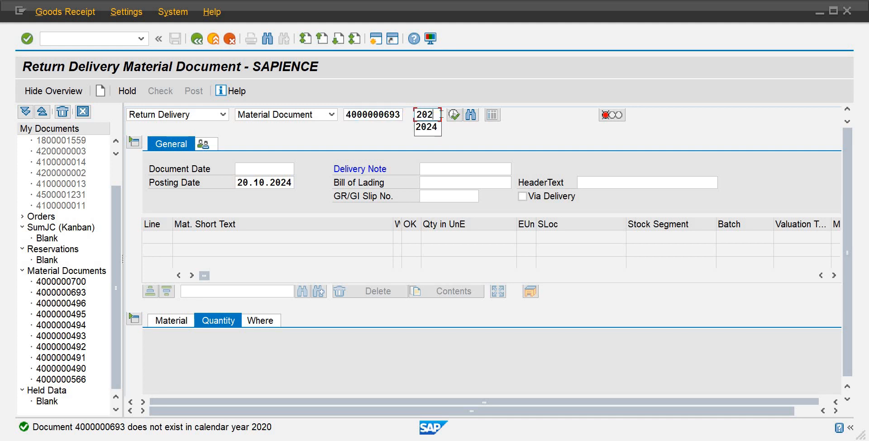
type("4")
key("Return")
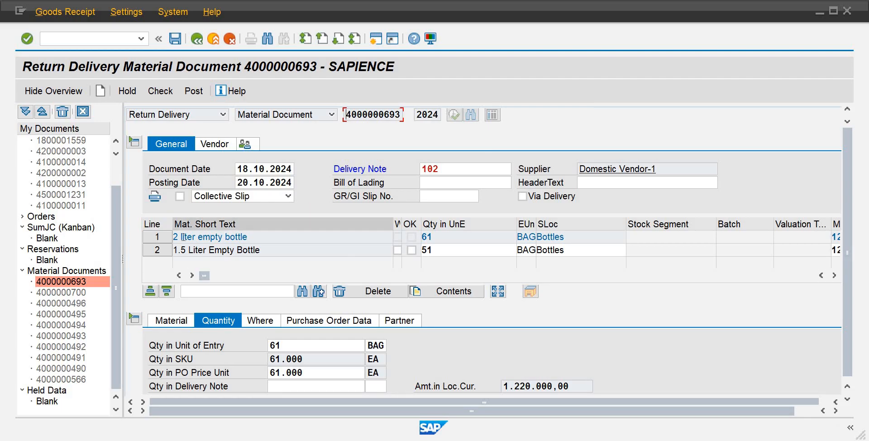
Set the return quantity of the 1.5 Liter Empty Bottle line to 20 BAG in unit of entry.
left_click(162, 249)
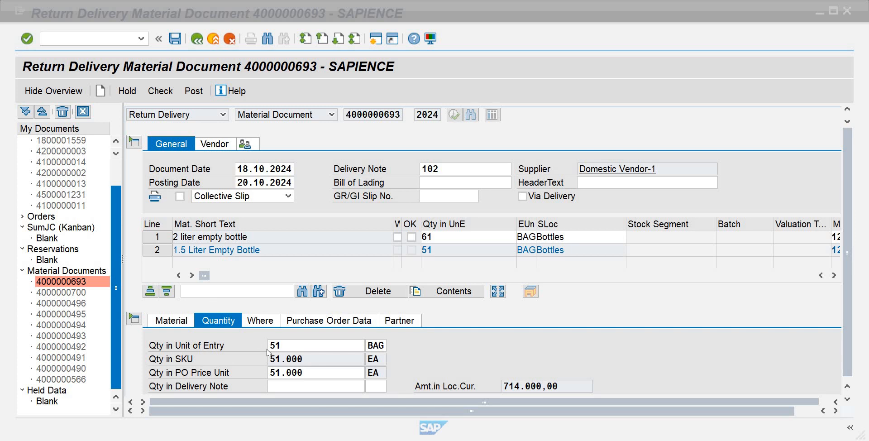
left_click(296, 350)
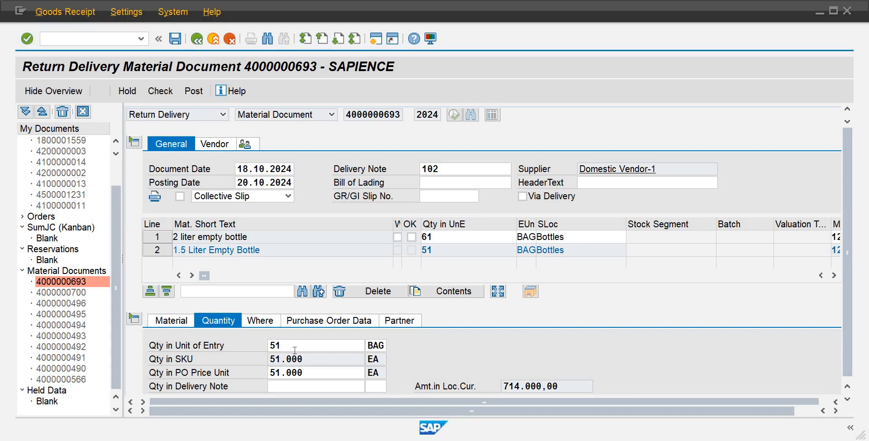
key("BackSpace")
key("BackSpace")
type("20")
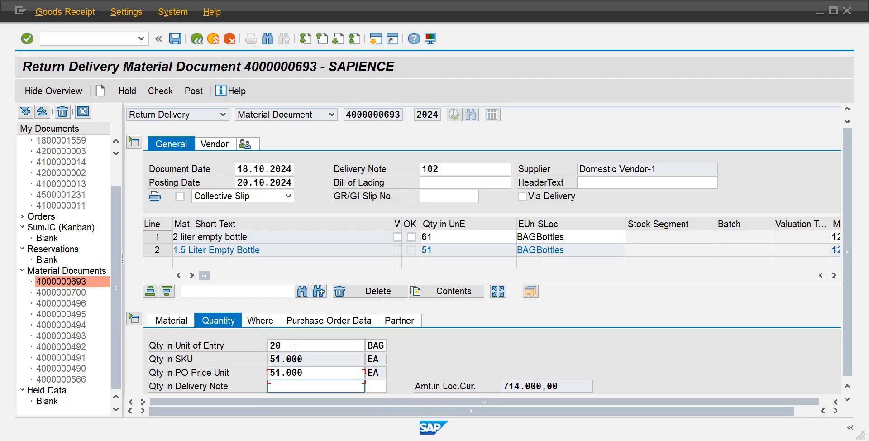
key("Return")
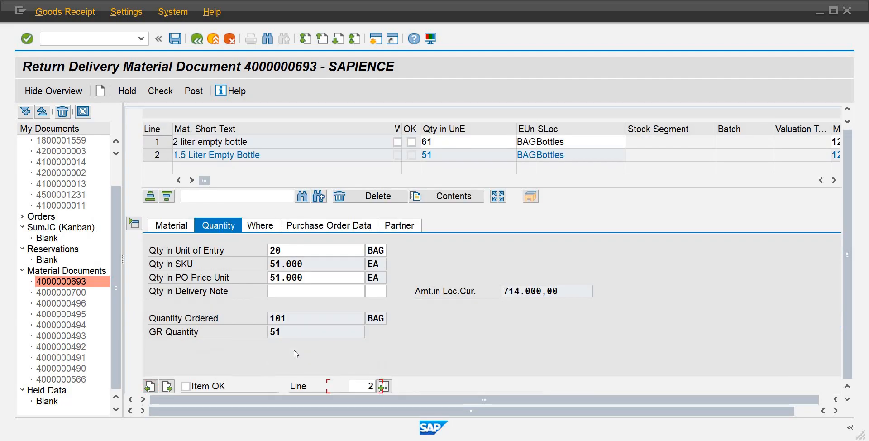
Mark the 1.5 Liter Empty Bottle line as Item OK and try to post the return delivery.
left_click(185, 384)
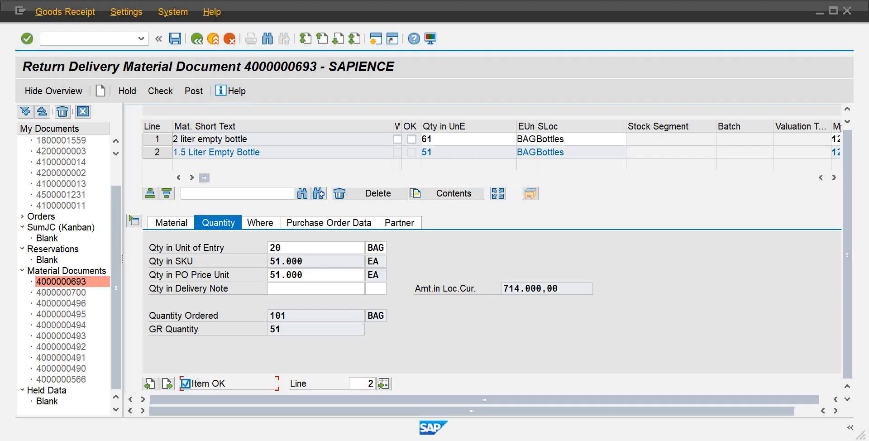
scroll(852, 114, "up", 1)
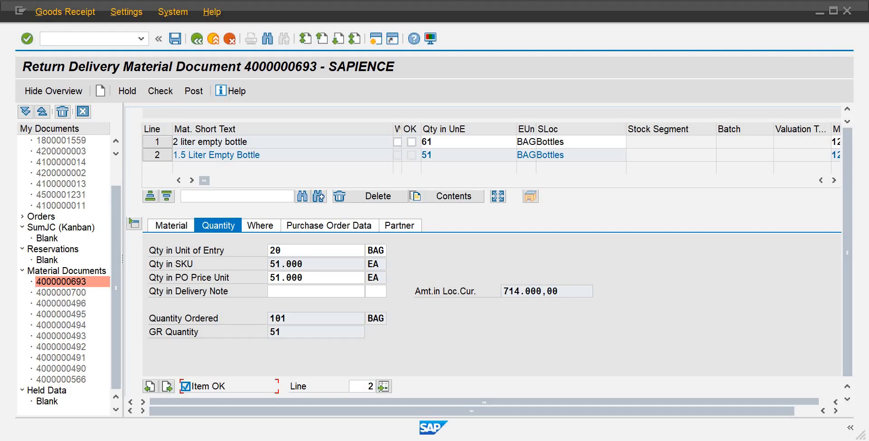
left_click(831, 10)
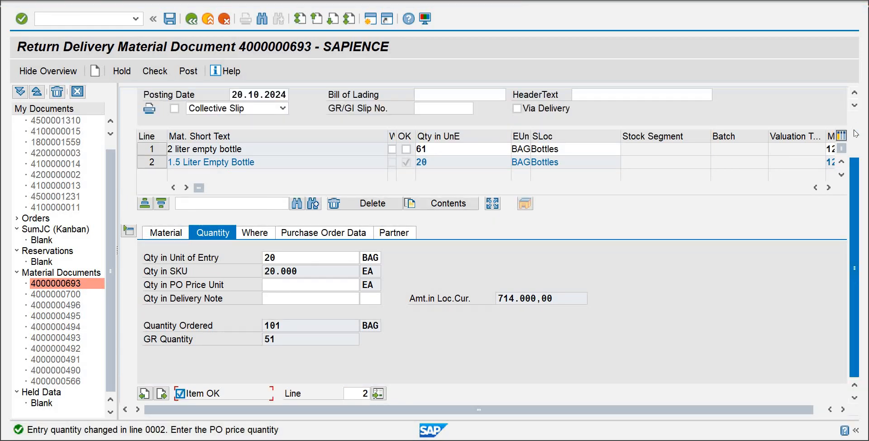
scroll(858, 133, "up", 2)
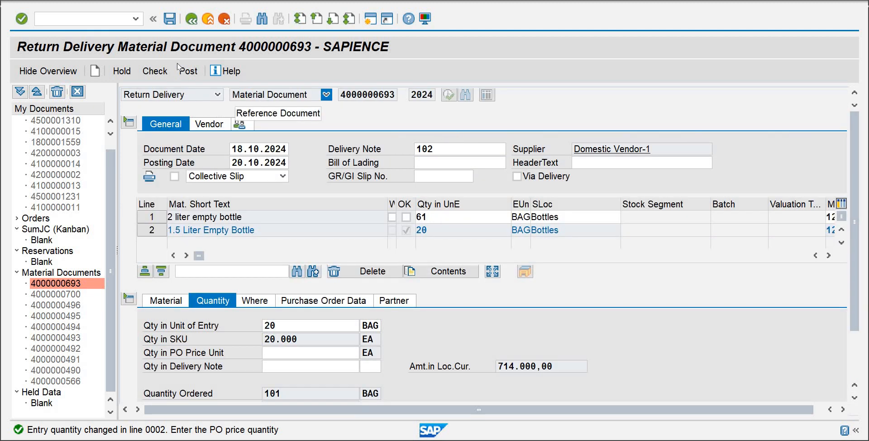
left_click(170, 19)
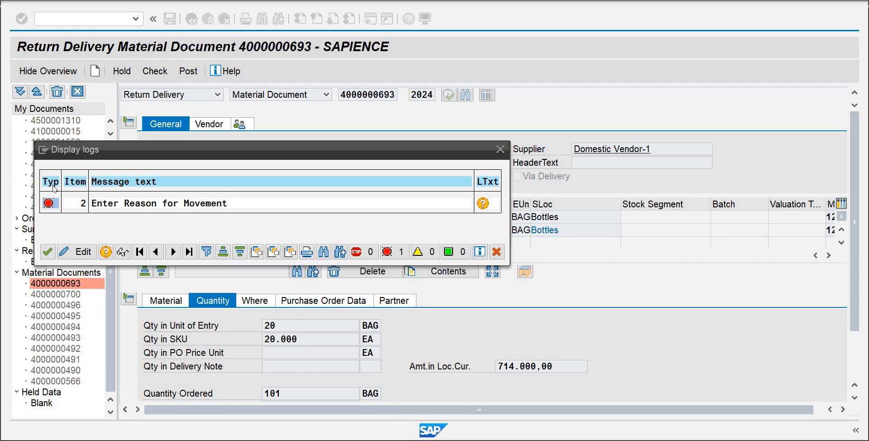
left_click(47, 252)
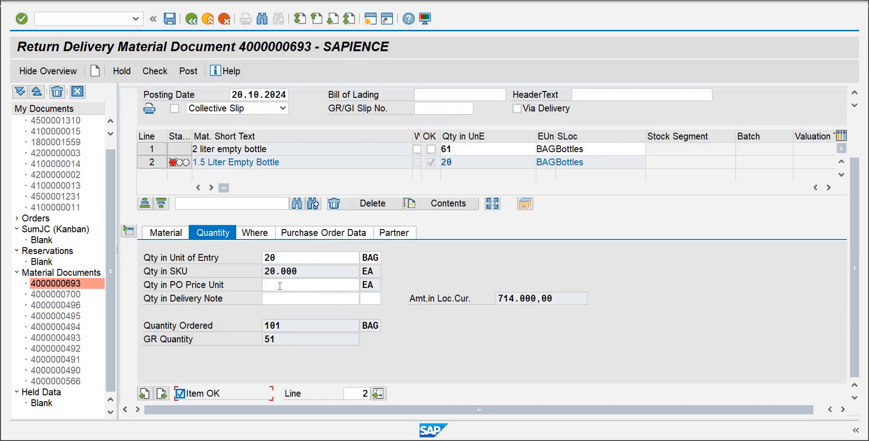
Set the 1.5 Liter Empty Bottle line's reason for movement to 0001 Poor quality and post the return delivery.
left_click(167, 234)
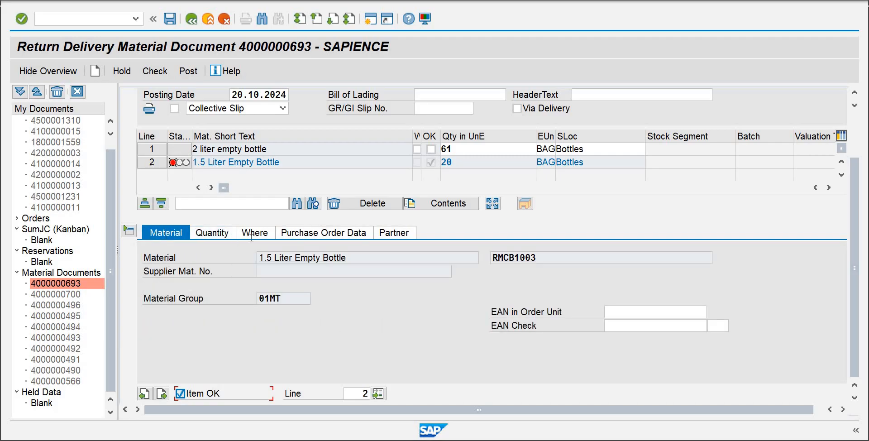
left_click(228, 234)
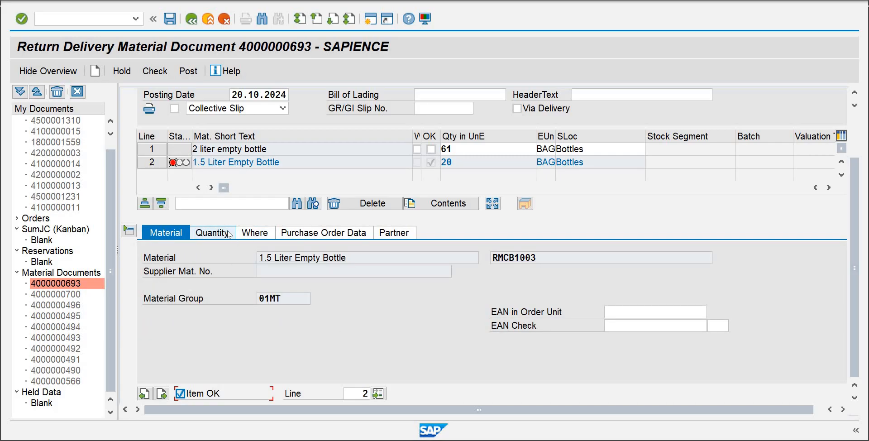
left_click(251, 234)
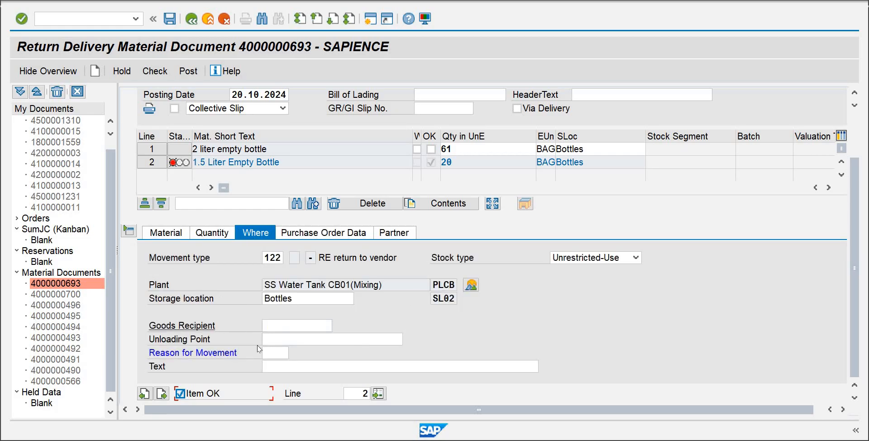
left_click(296, 354)
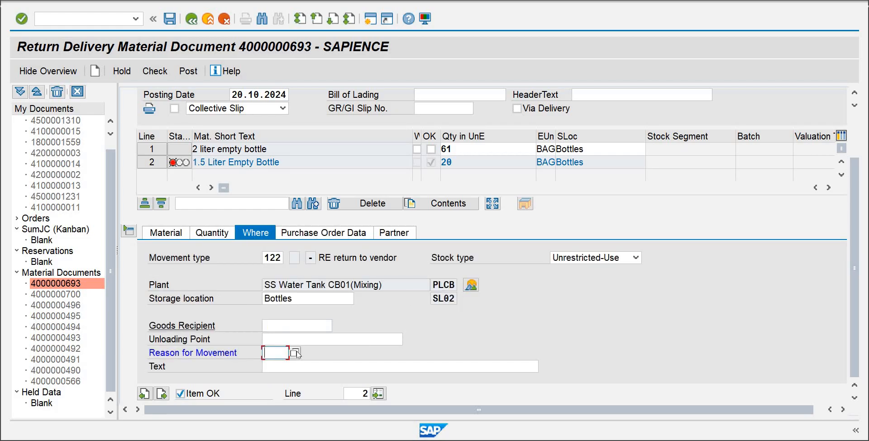
left_click(295, 353)
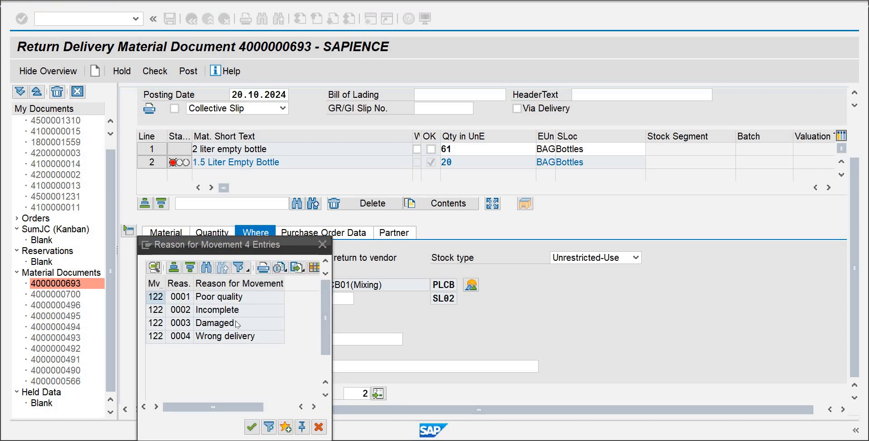
double_click(225, 299)
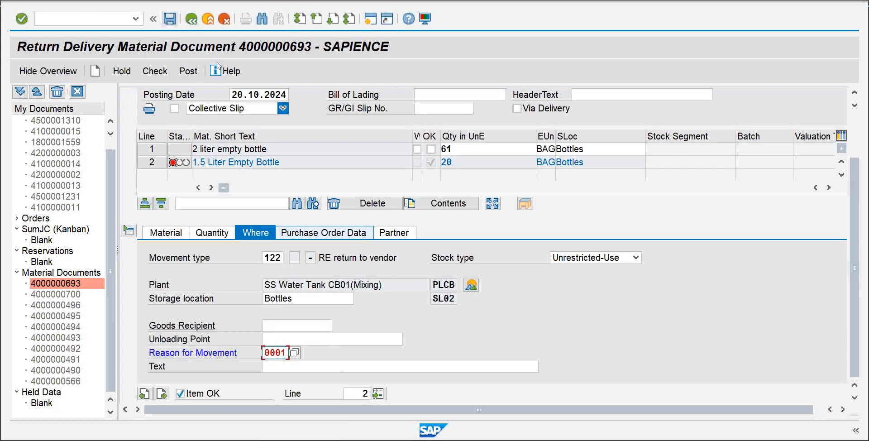
left_click(356, 152)
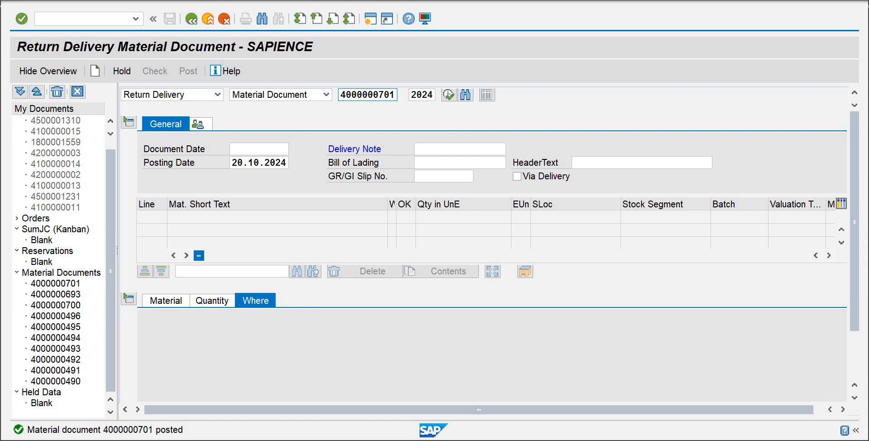
mouse_move(659, 393)
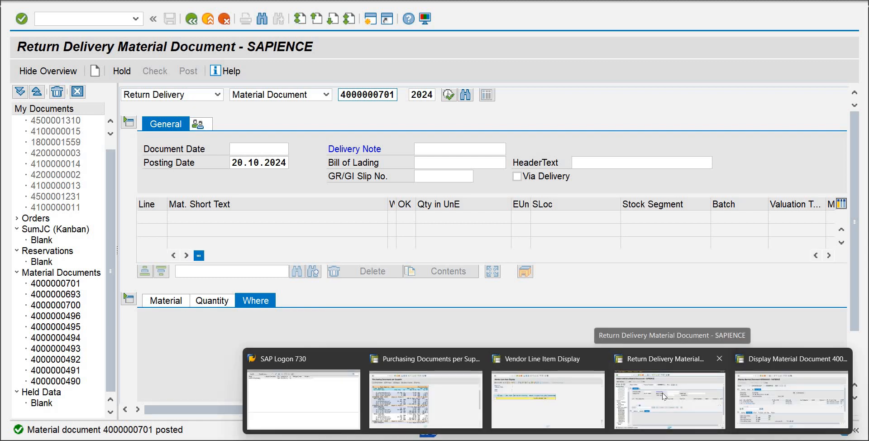
left_click(716, 358)
left_click(715, 389)
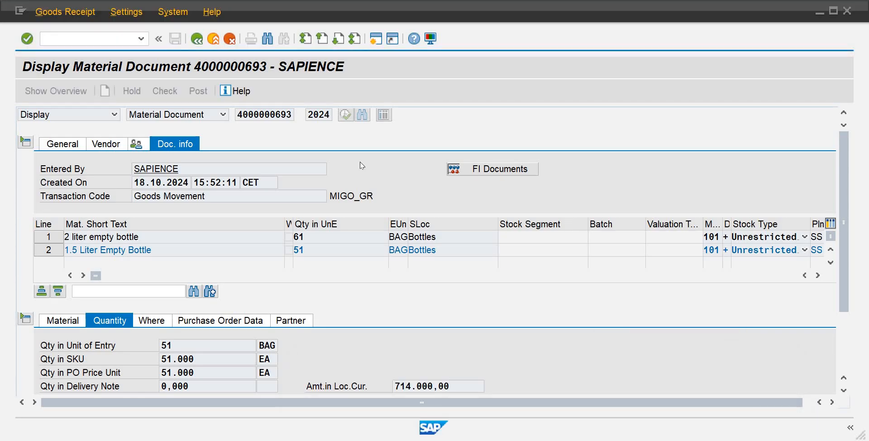
left_click(99, 43)
type("/n")
key("Return")
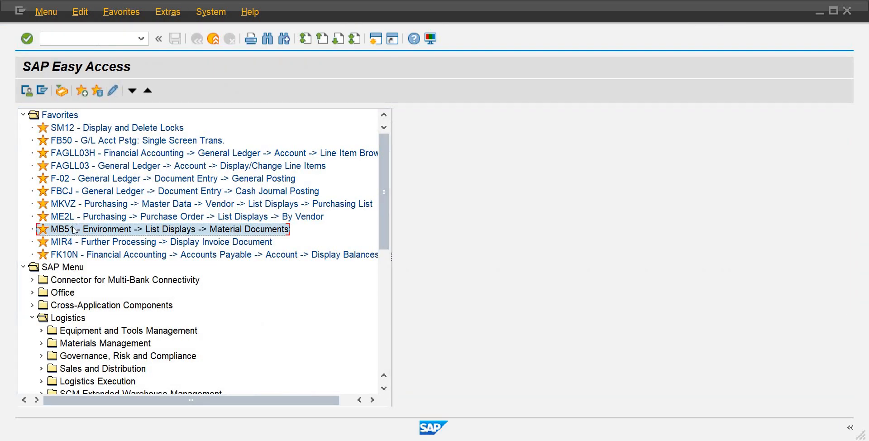
double_click(74, 229)
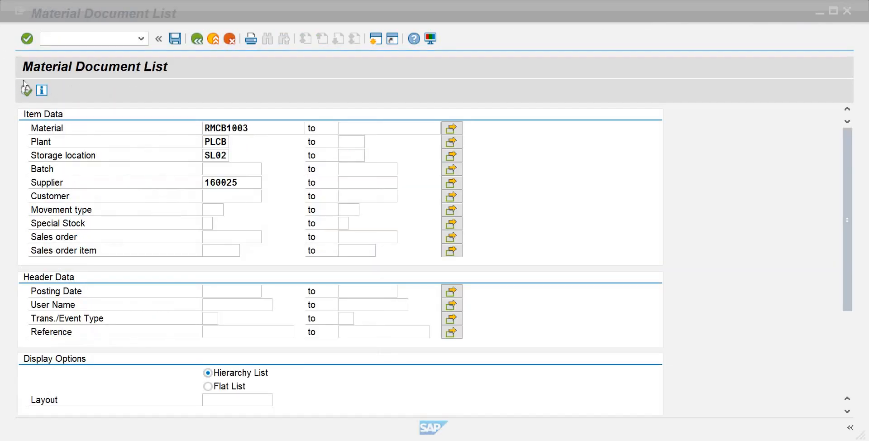
left_click(25, 91)
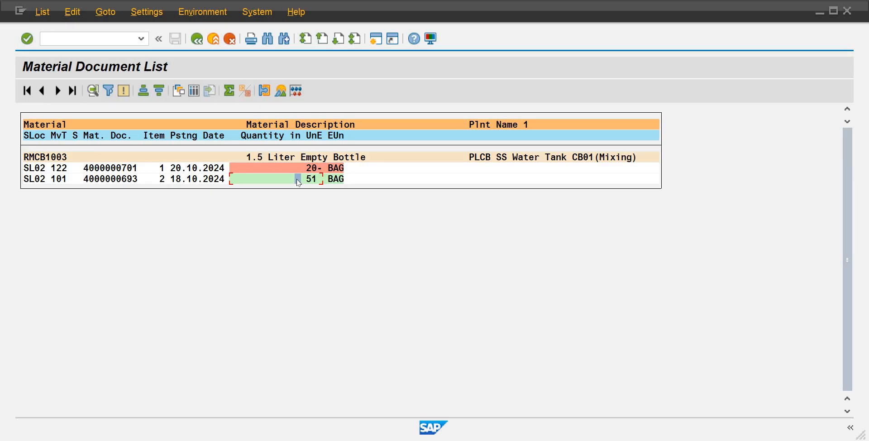
Leave the material document list and expand Inventory Management under Logistics, Materials Management in the SAP menu.
left_click(112, 41)
type("/n")
key("Return")
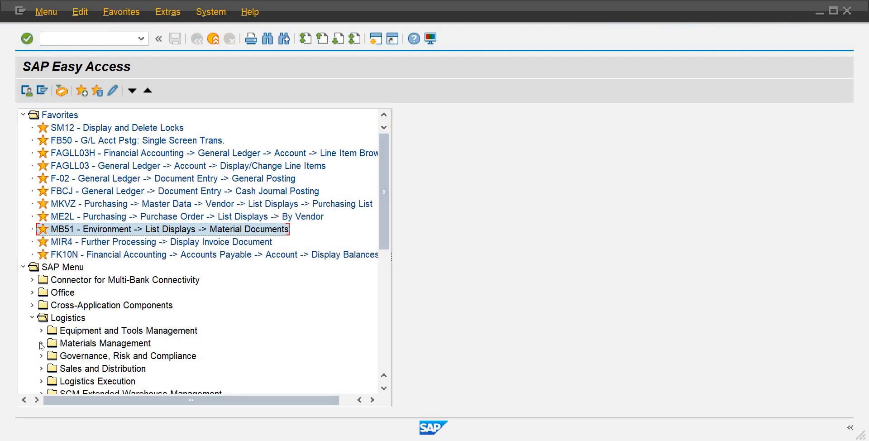
left_click(41, 344)
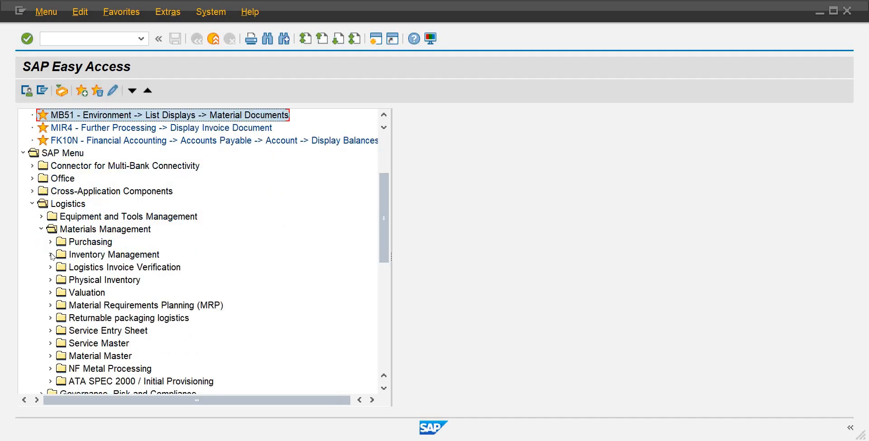
left_click(50, 255)
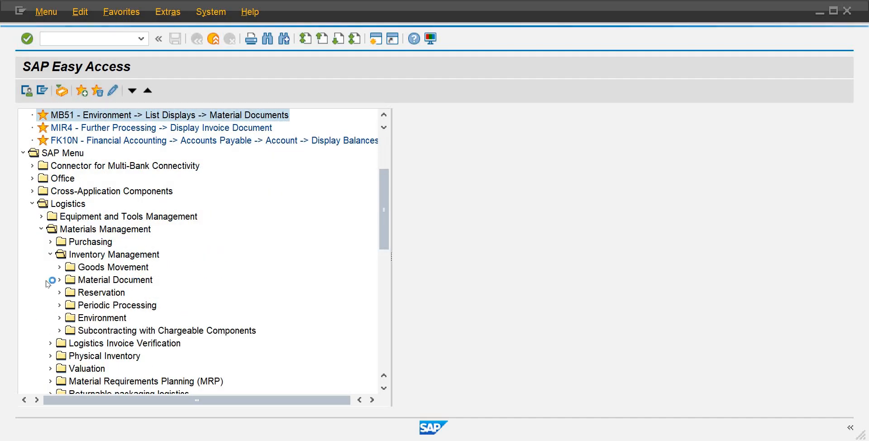
left_click(59, 267)
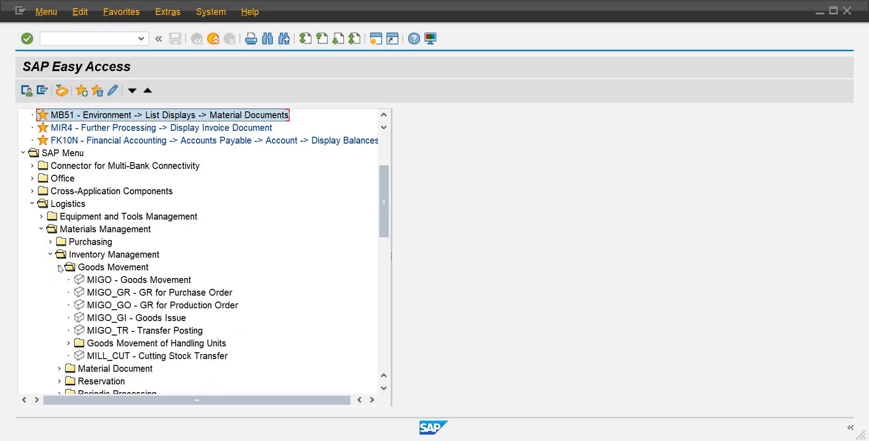
left_click(59, 268)
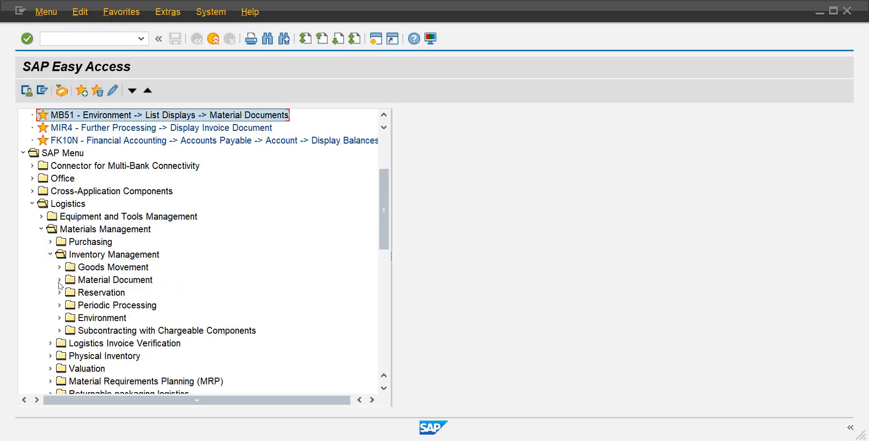
left_click(59, 280)
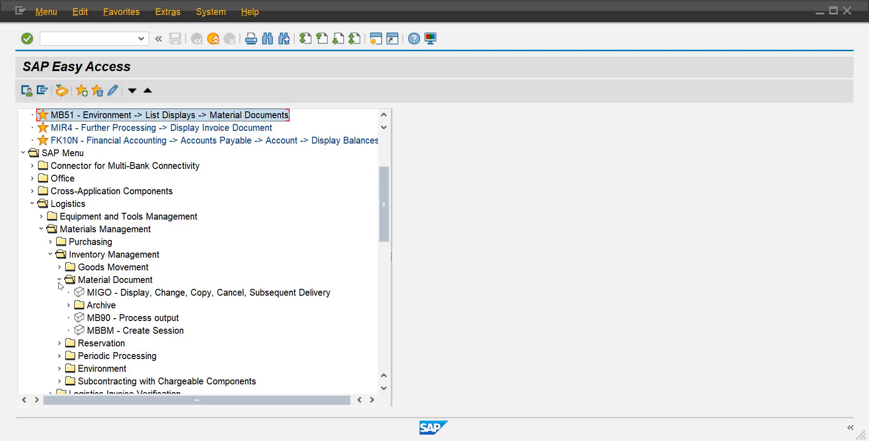
left_click(59, 280)
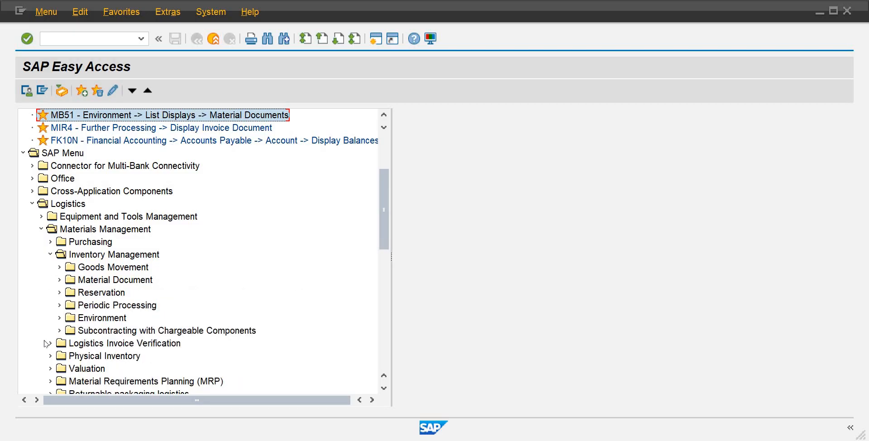
Check the MMBE stock overview of material RMCB1003 in plant PLCB, storage location SL02, and return to the SAP menu.
left_click(59, 318)
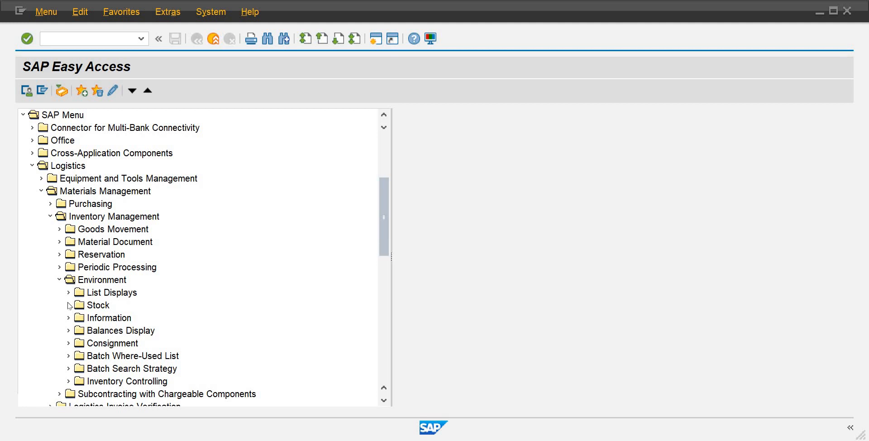
left_click(68, 305)
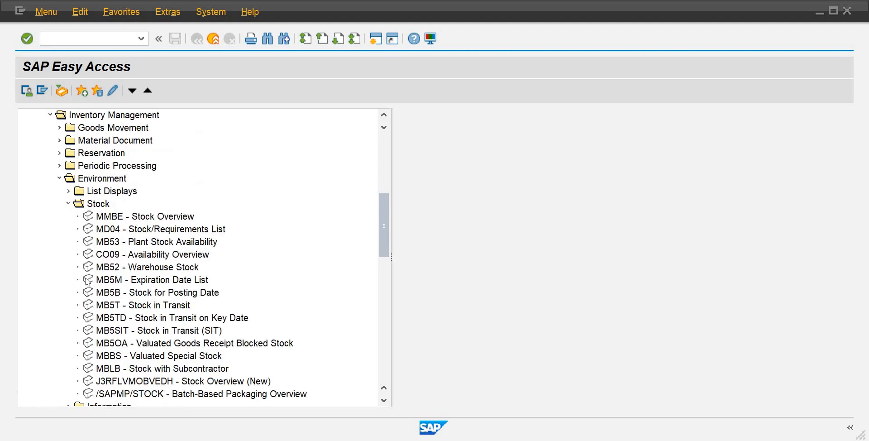
double_click(121, 219)
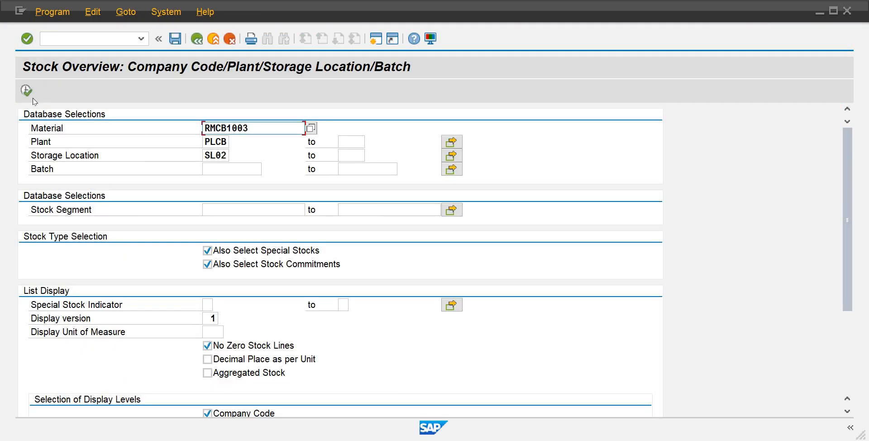
left_click(27, 91)
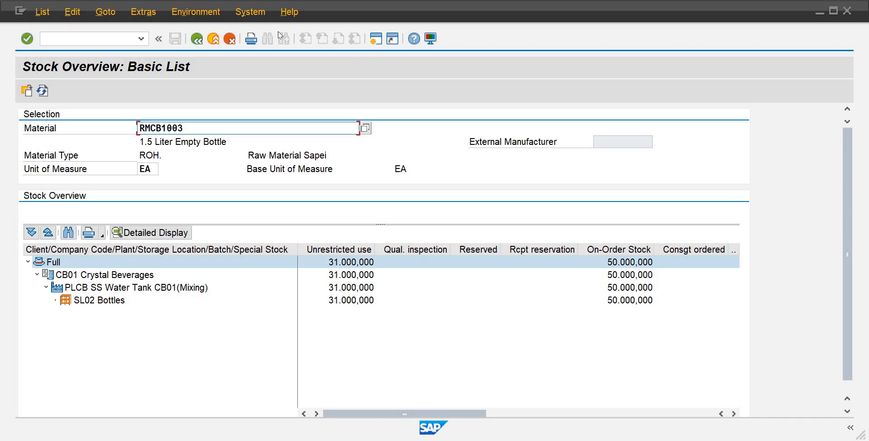
left_click(194, 42)
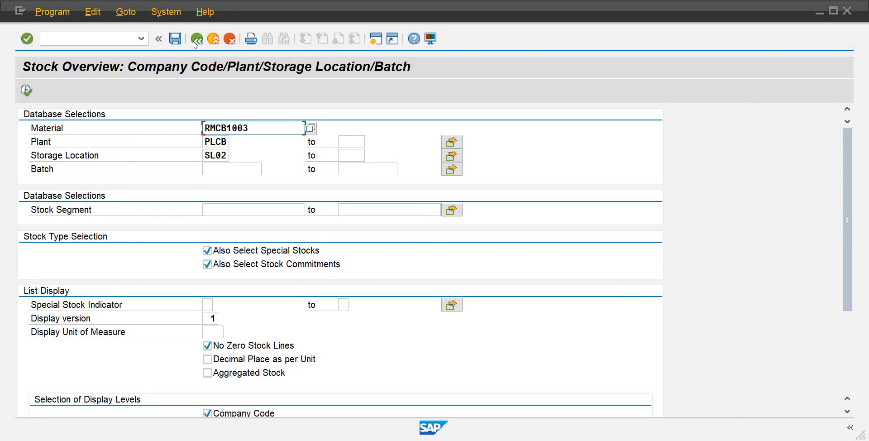
left_click(194, 41)
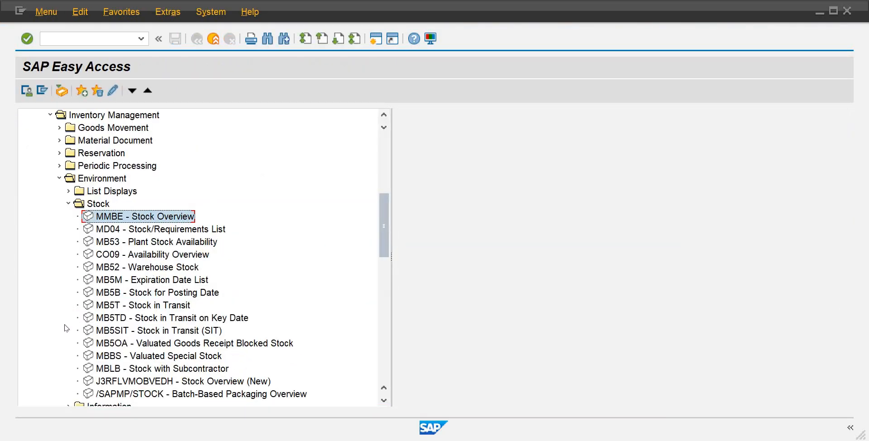
Under Environment, Information, open the MM03 display for material RMCB1003, check its available views and return to the SAP menu.
left_click(68, 205)
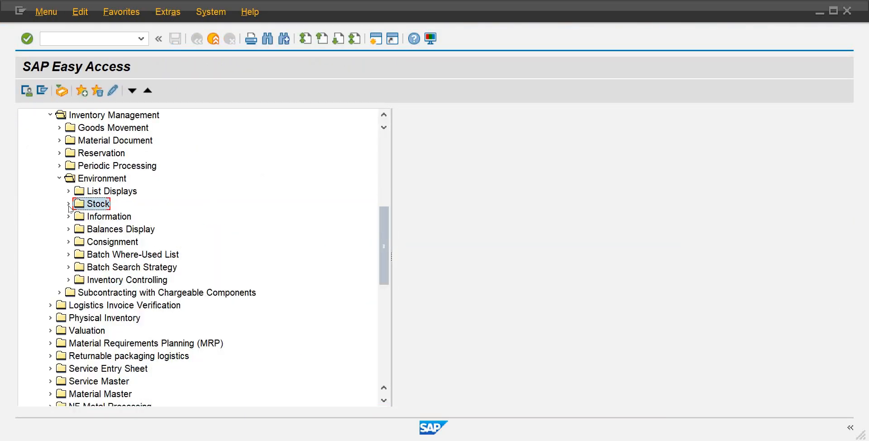
left_click(69, 217)
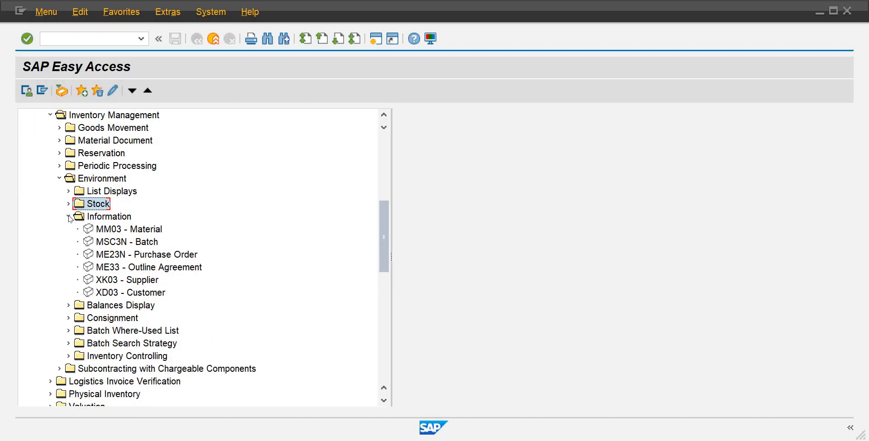
double_click(105, 230)
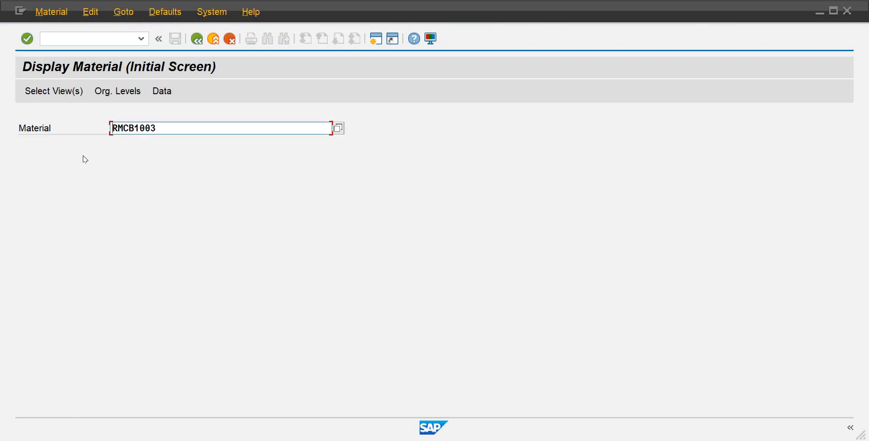
key("Return")
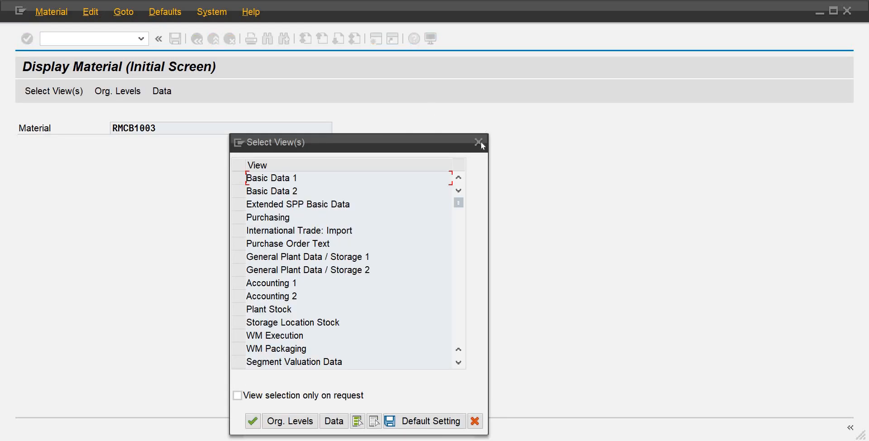
left_click(478, 142)
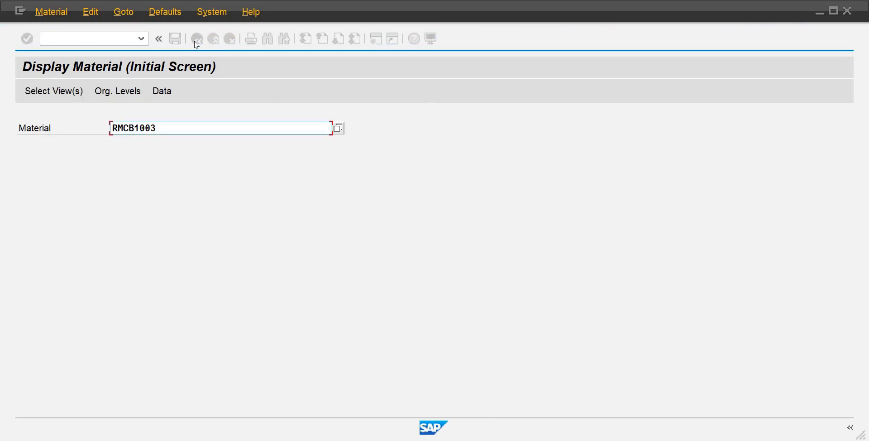
key("Return")
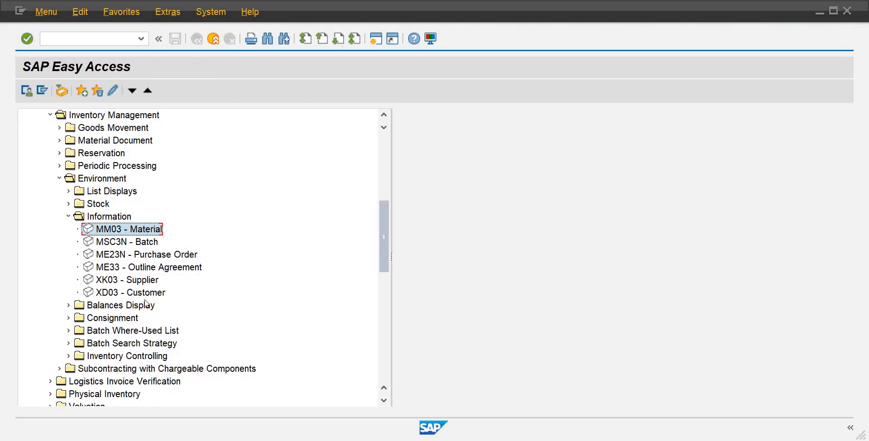
Run the MB5S list of GR/IR balances for material RMCB1003, purchasing organization POCB and purchasing group PG1, and return to the SAP menu.
left_click(68, 305)
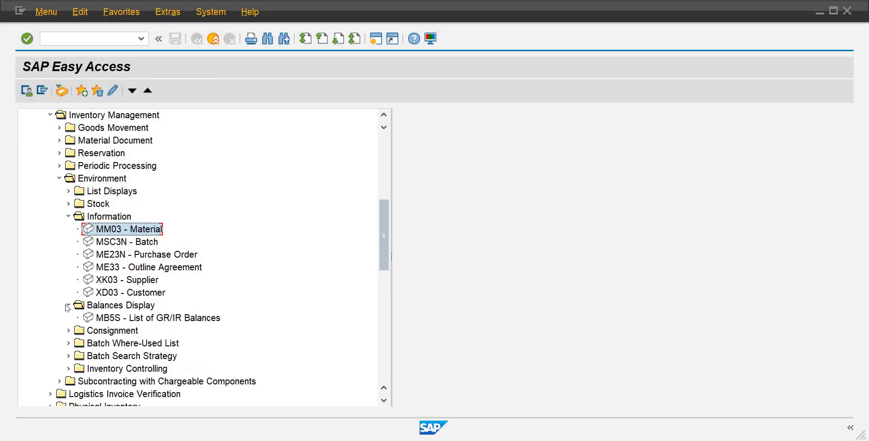
double_click(113, 317)
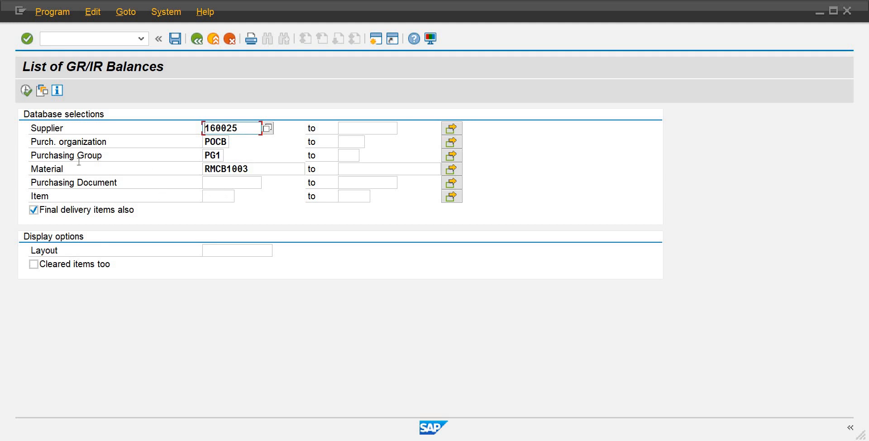
left_click(25, 90)
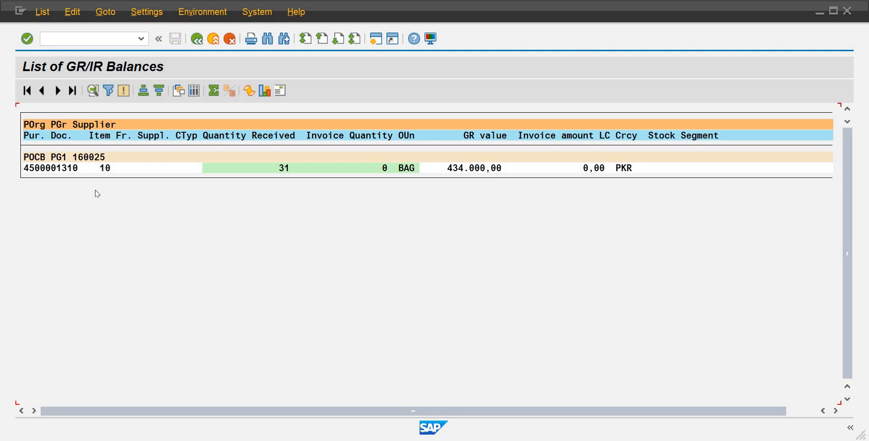
left_click(197, 40)
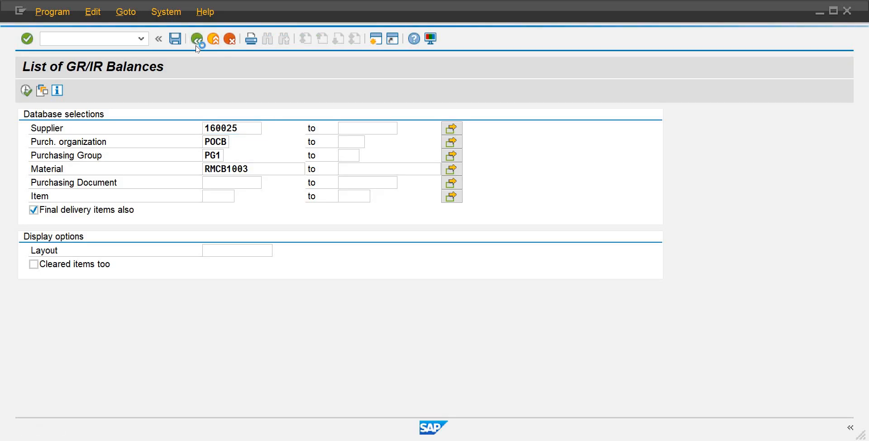
left_click(196, 46)
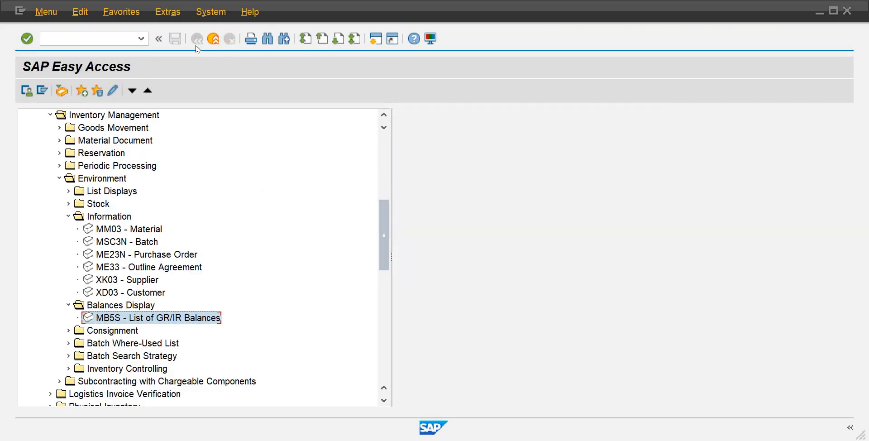
Collapse the Environment folder under Inventory Management and start transaction BP.
left_click(60, 179)
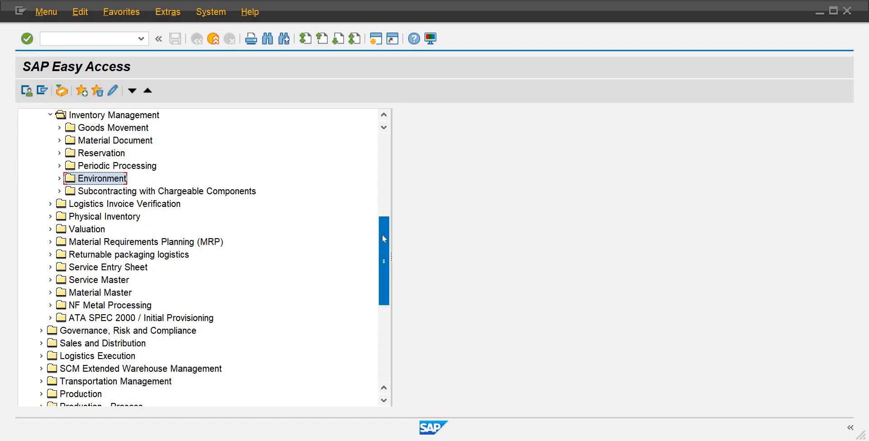
left_click_drag(382, 239, 372, 145)
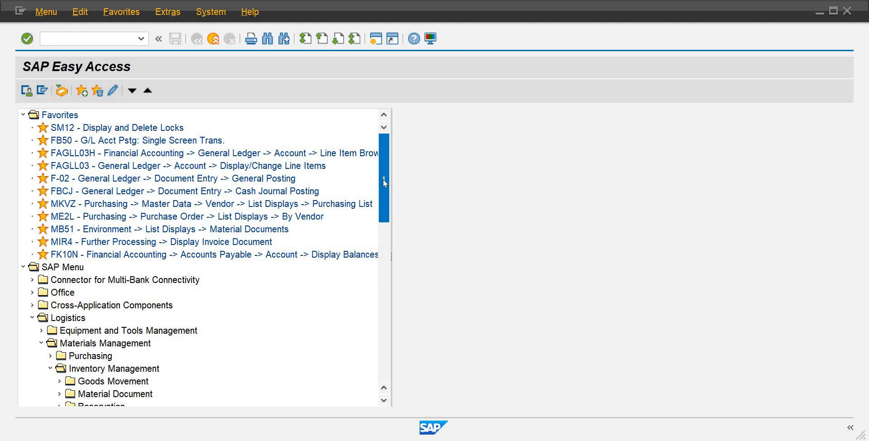
left_click(57, 40)
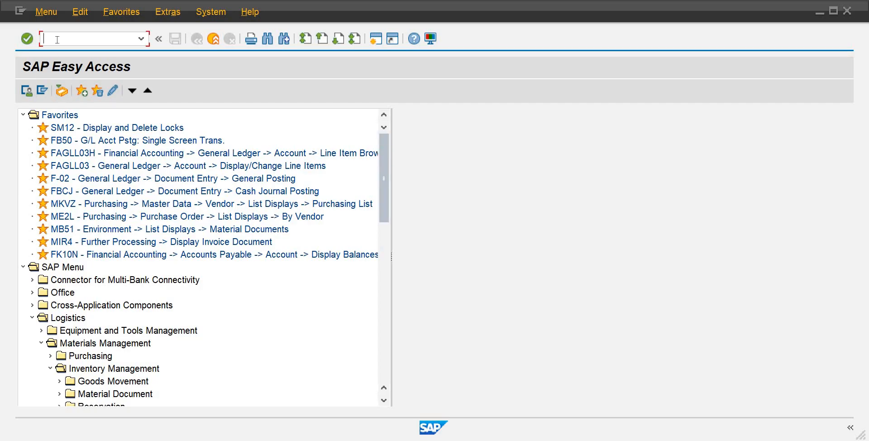
type("bp")
key("Return")
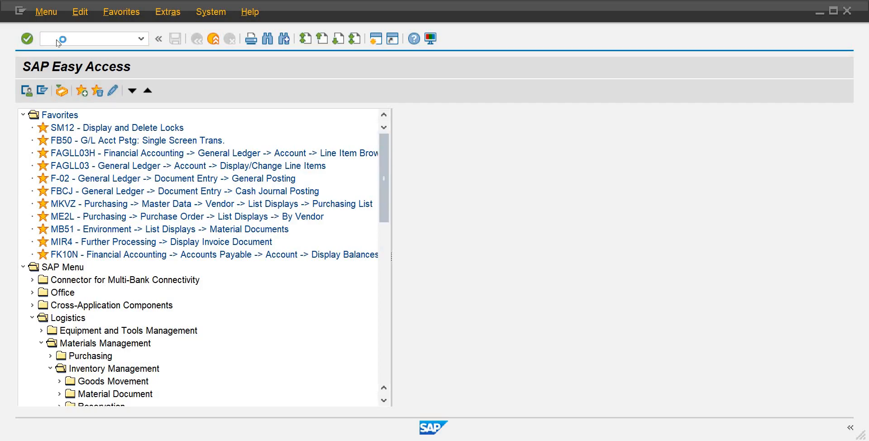